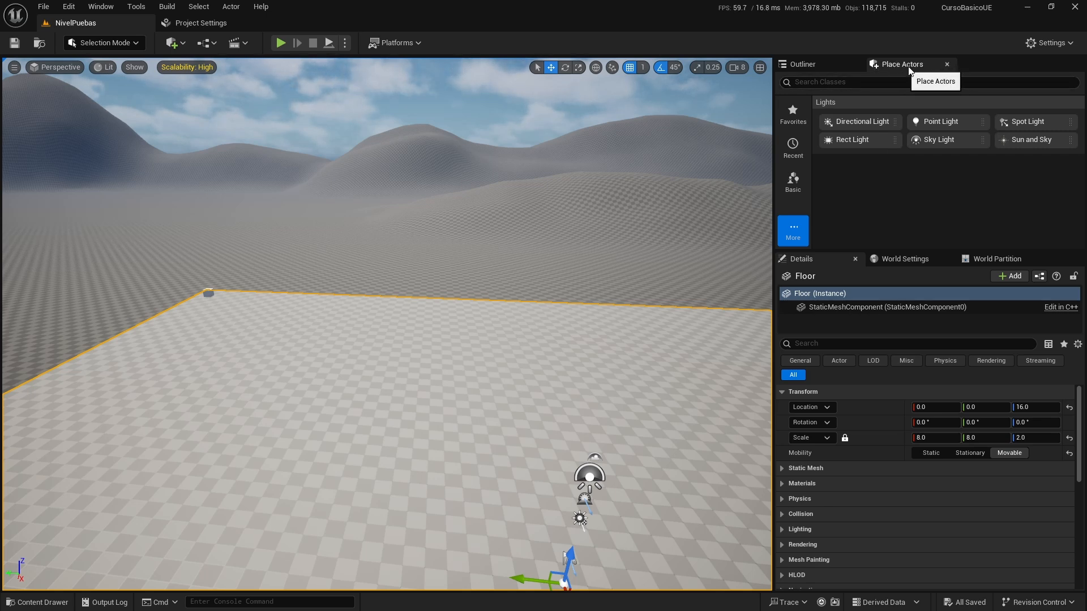
Show the Lights category of placeable actors and review the light types that can be added to the level.
left_click(794, 230)
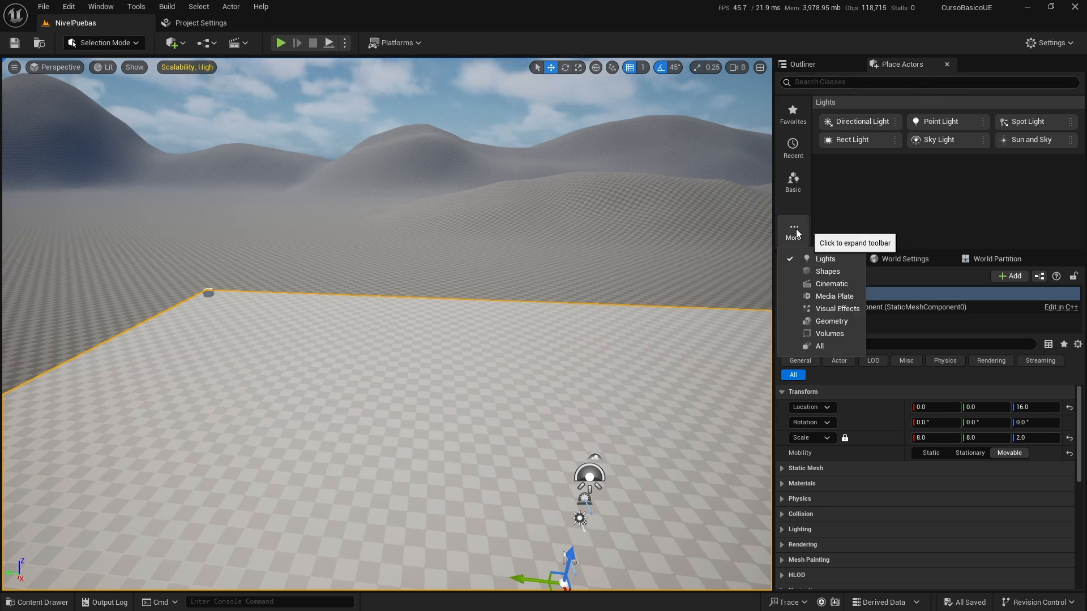
left_click(826, 260)
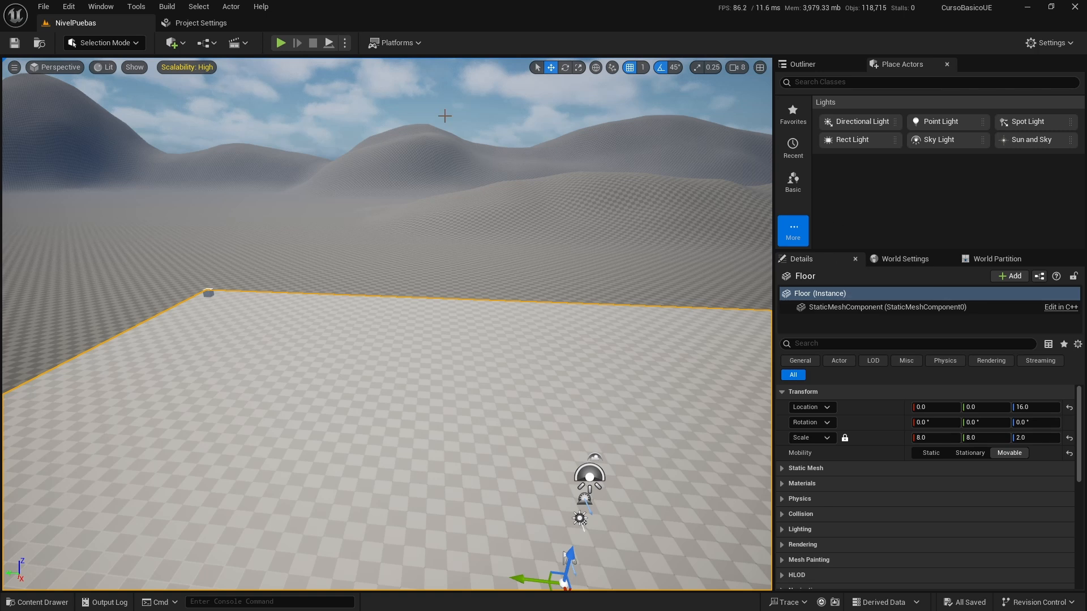
left_click(183, 43)
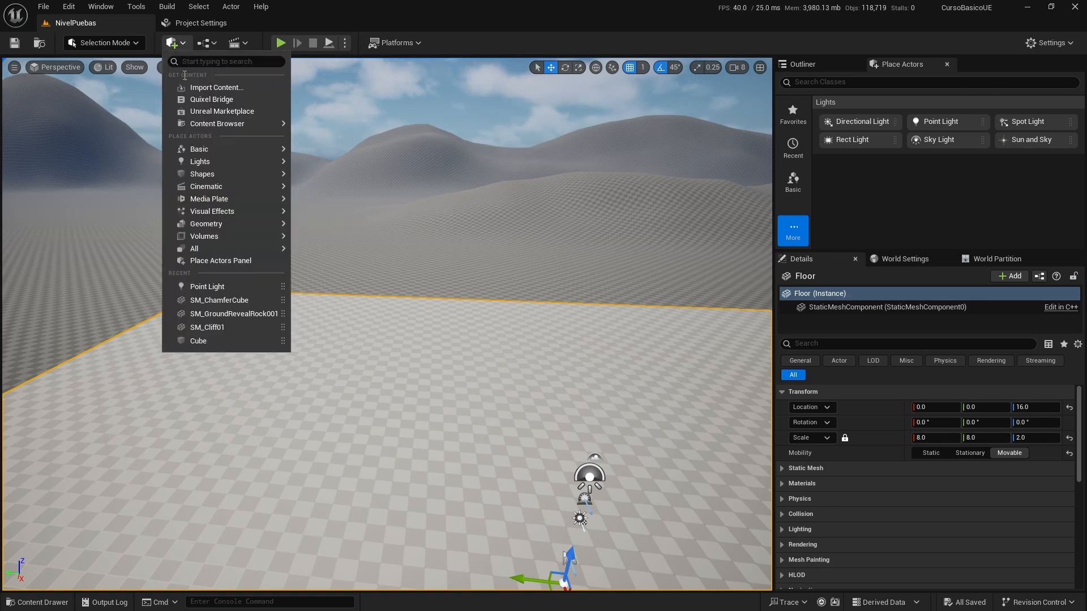
mouse_move(200, 150)
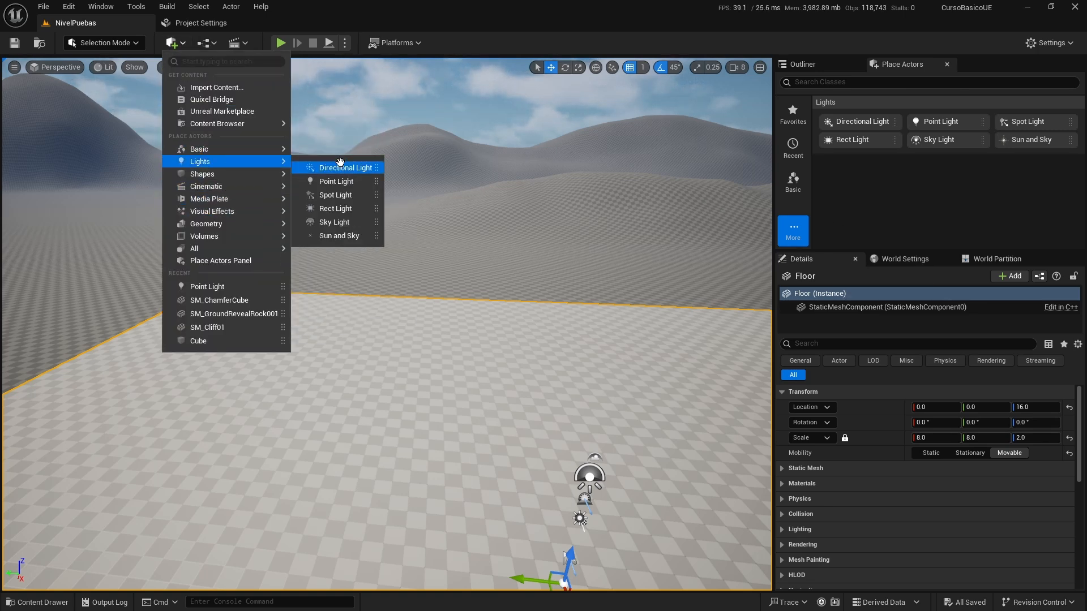
left_click(891, 185)
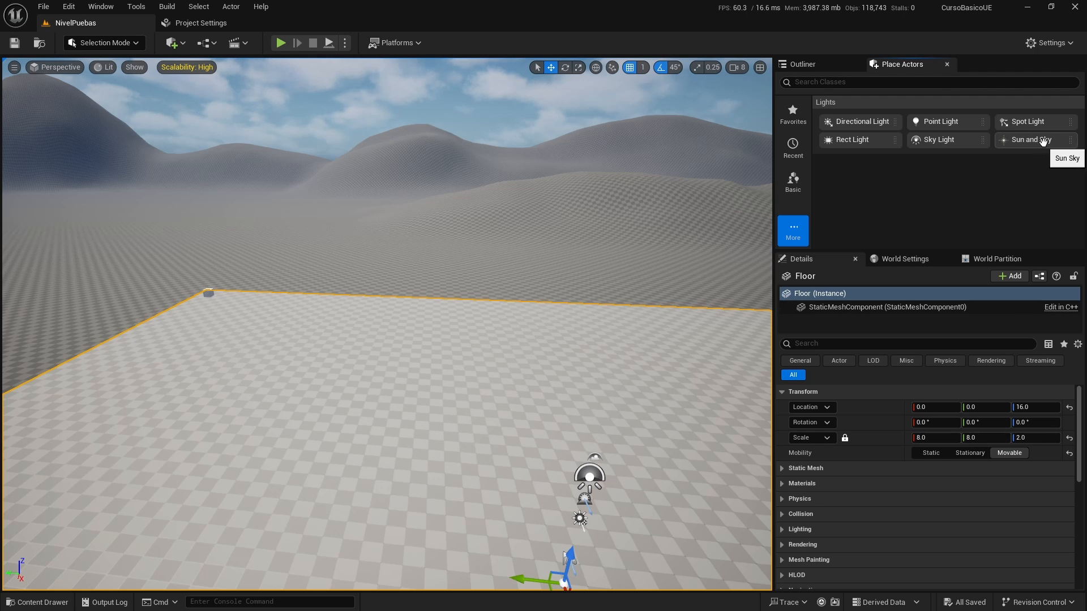
Search the project's plugins for "SUN" to check the Sun Position Calculator, and close the plugin list.
left_click(68, 6)
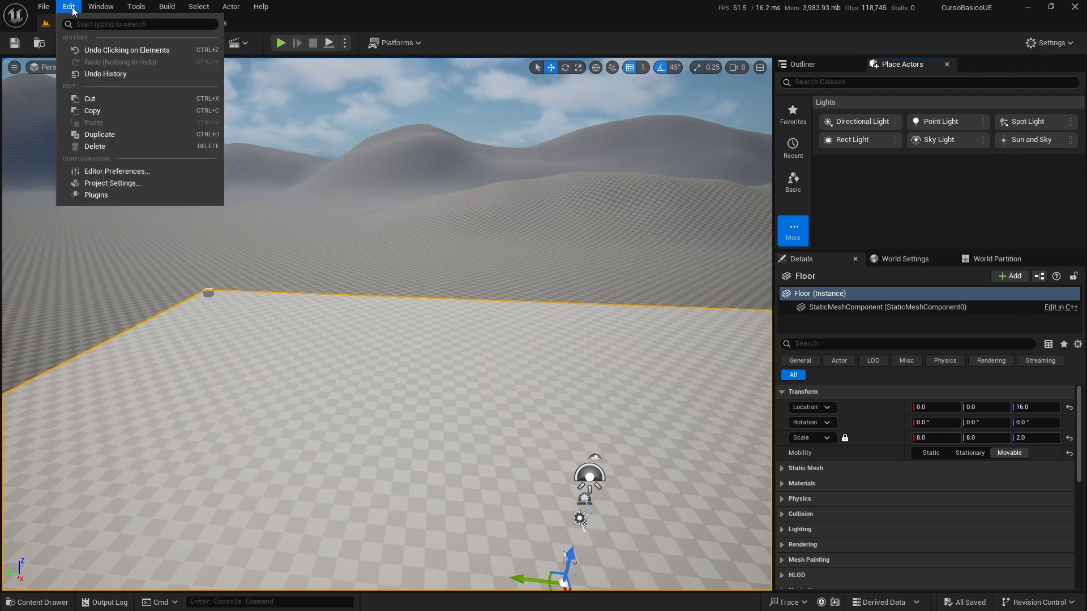
left_click(95, 196)
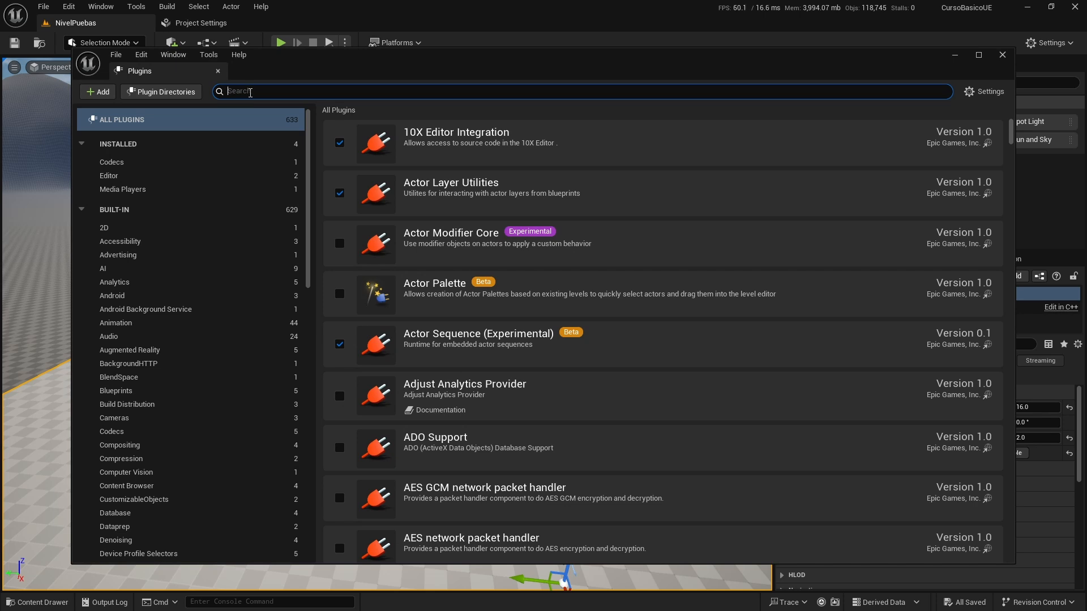
type("SUN")
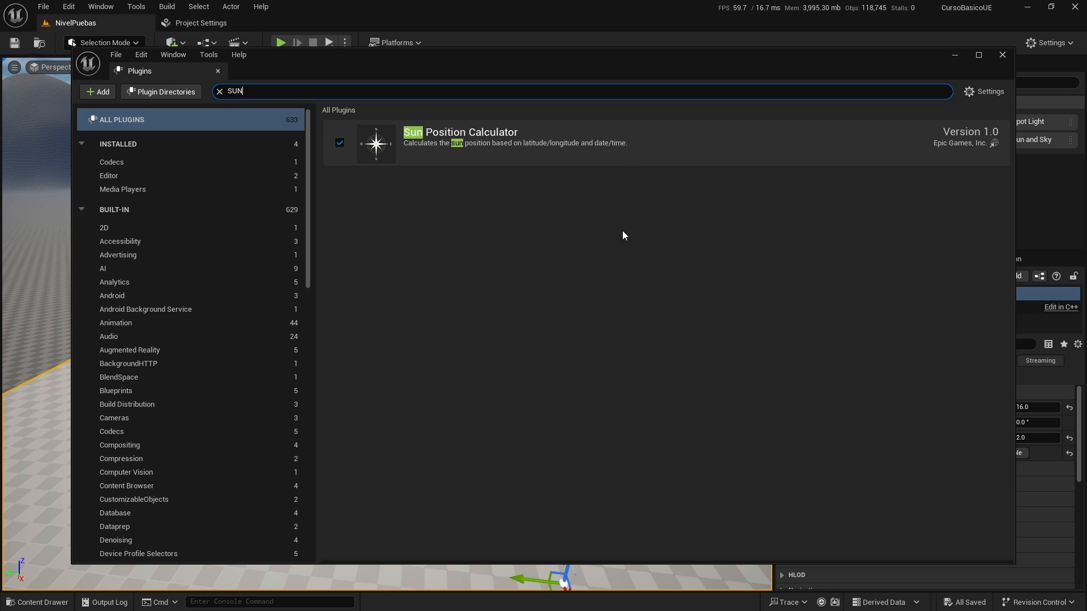
left_click(1003, 53)
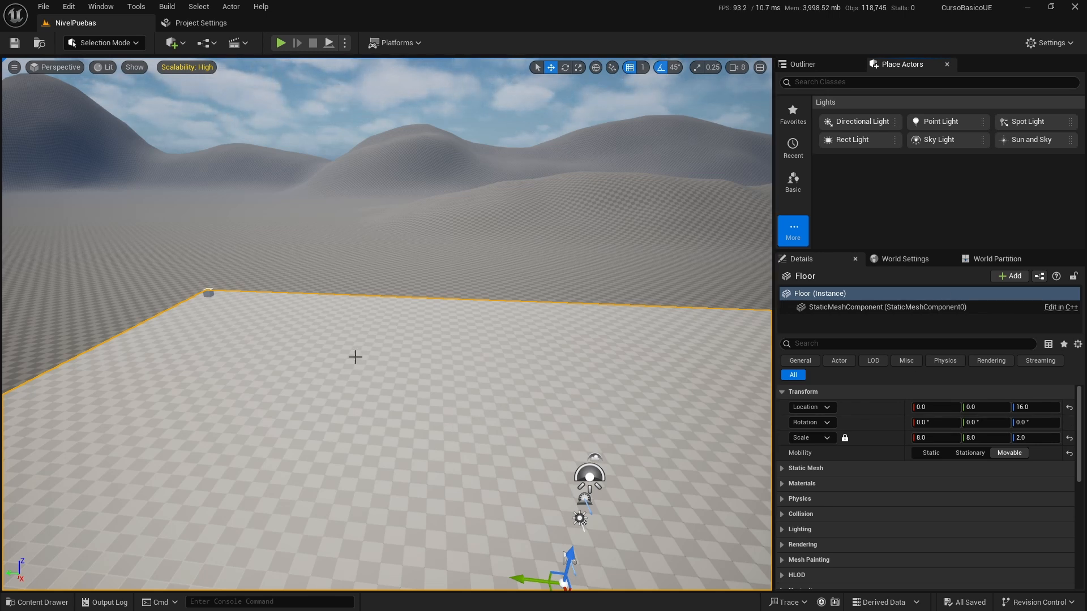
Review the templates offered for a new level without creating one.
left_click(44, 7)
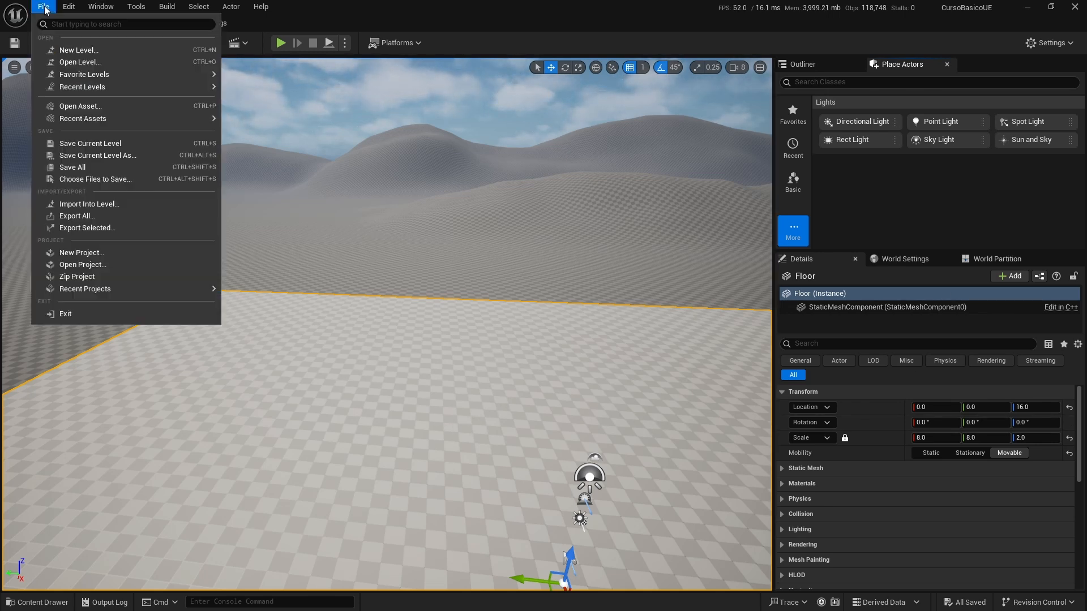
left_click(90, 50)
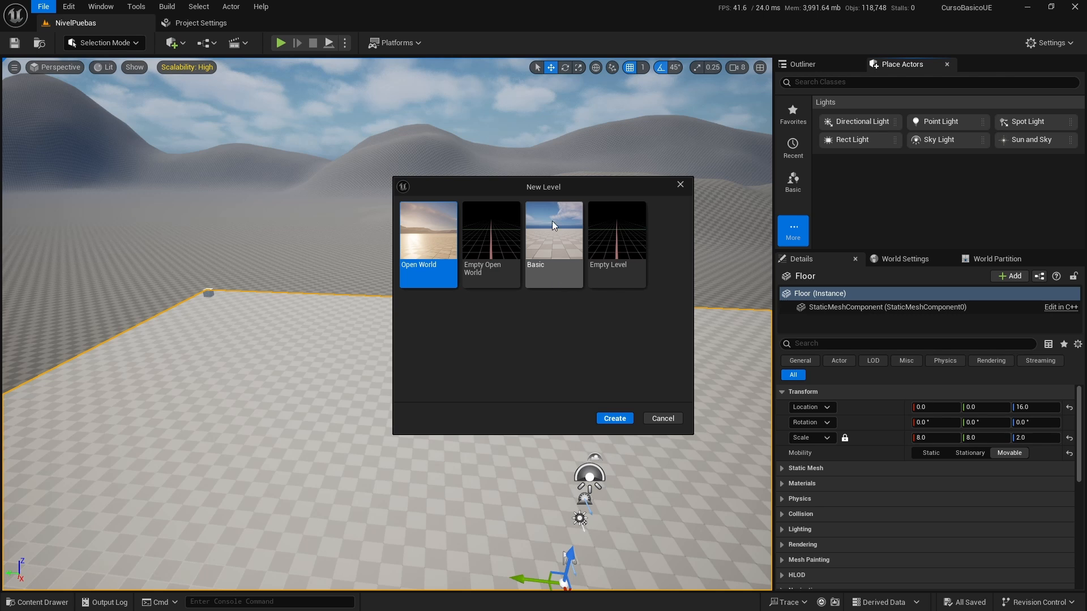
left_click(657, 418)
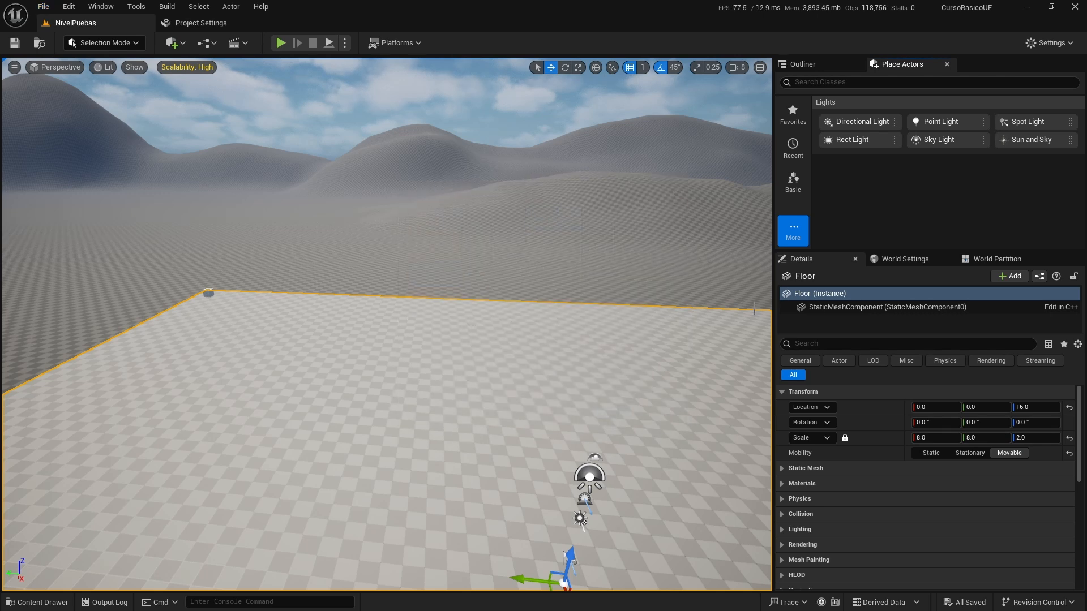
Inspect the level's Lighting folder, including the DirectionalLight and SkyLight actors and their type entries.
left_click(829, 63)
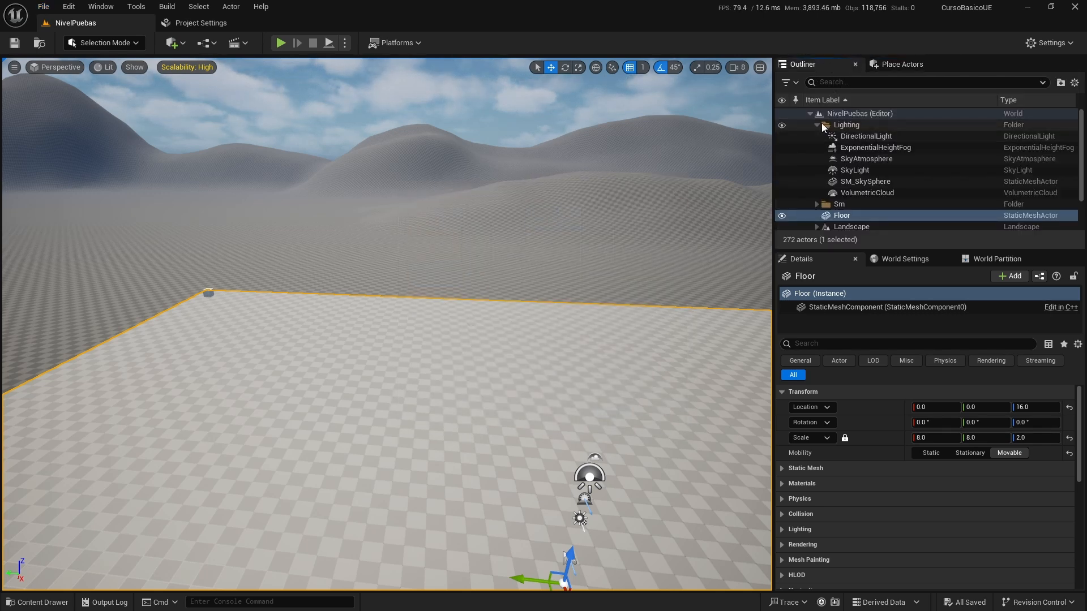
left_click(859, 125)
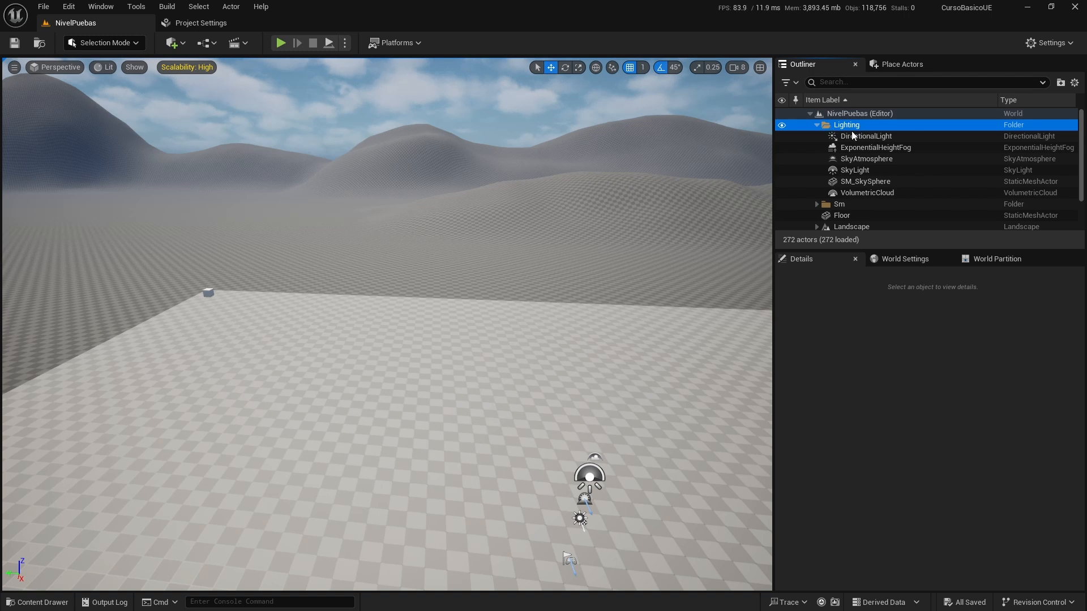
left_click(863, 136)
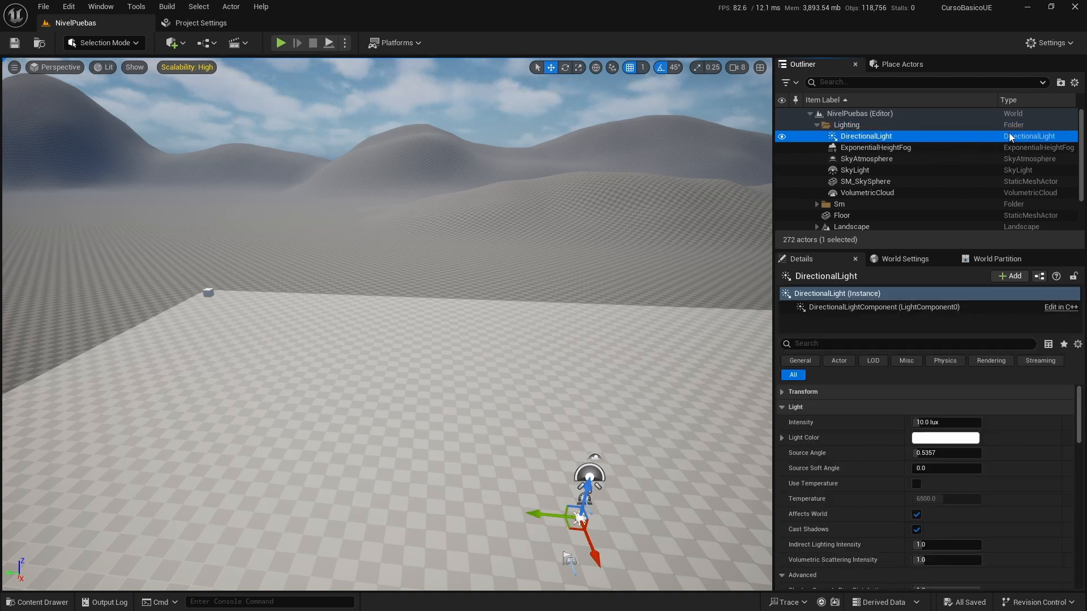
left_click_drag(998, 100, 935, 99)
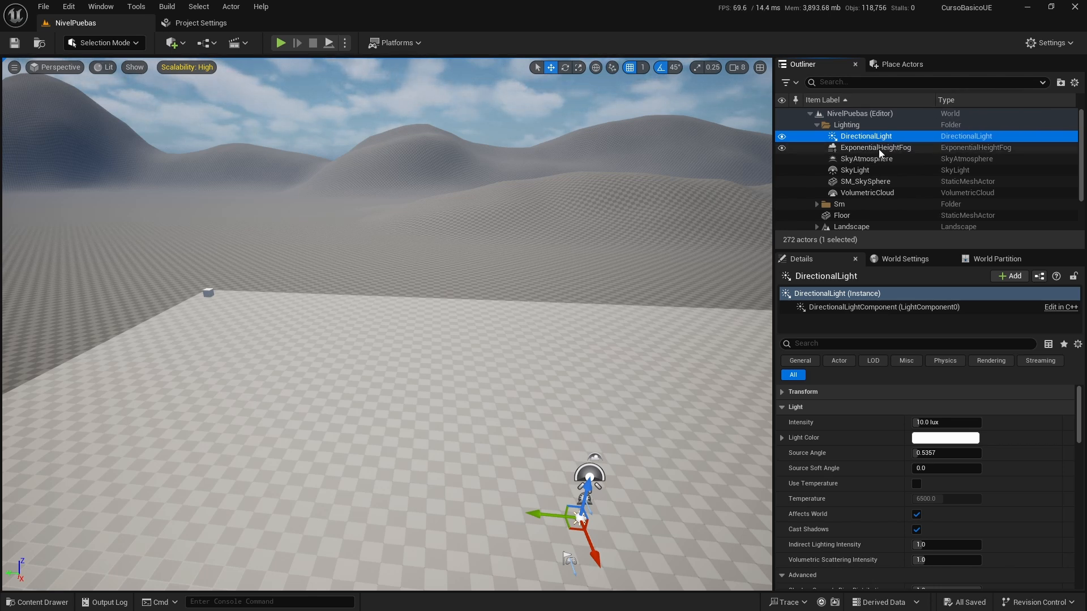
left_click(861, 171)
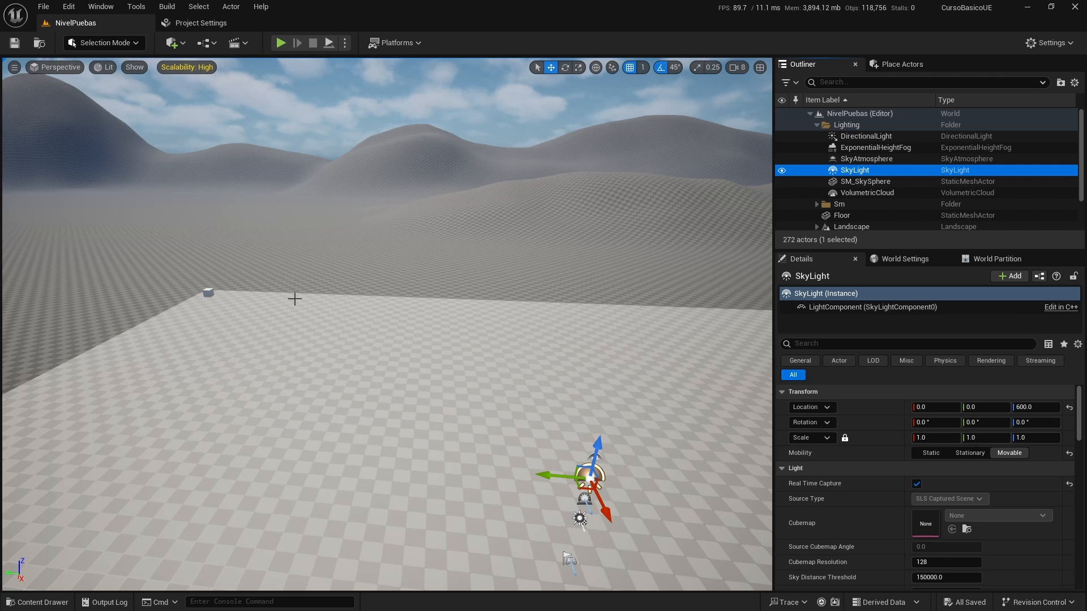
Browse the Geometry category of placeable actors and return to the Lights category.
left_click(901, 65)
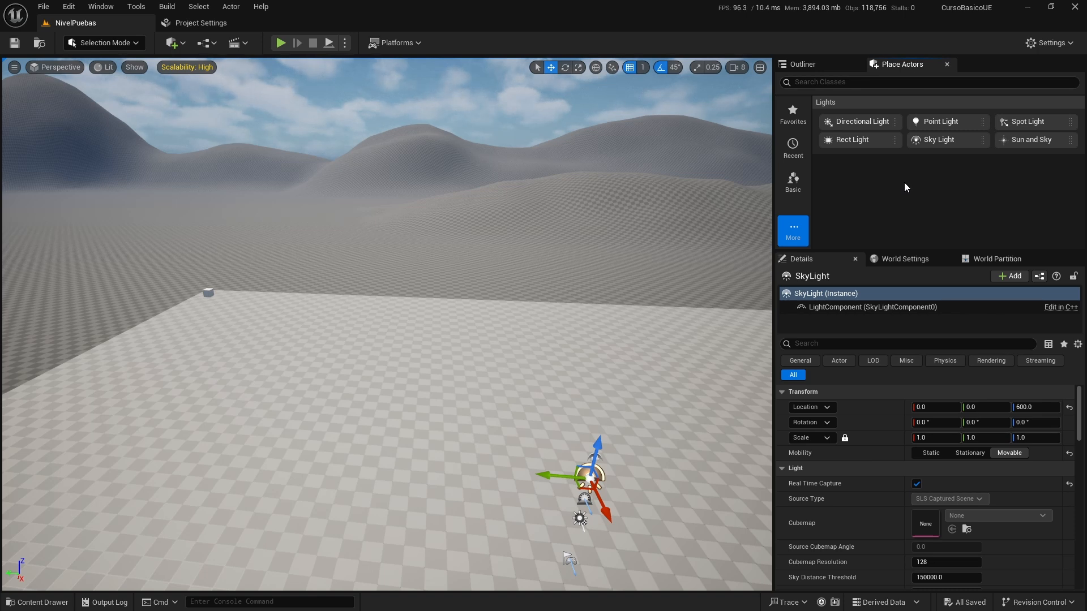
right_click_drag(558, 315, 462, 291)
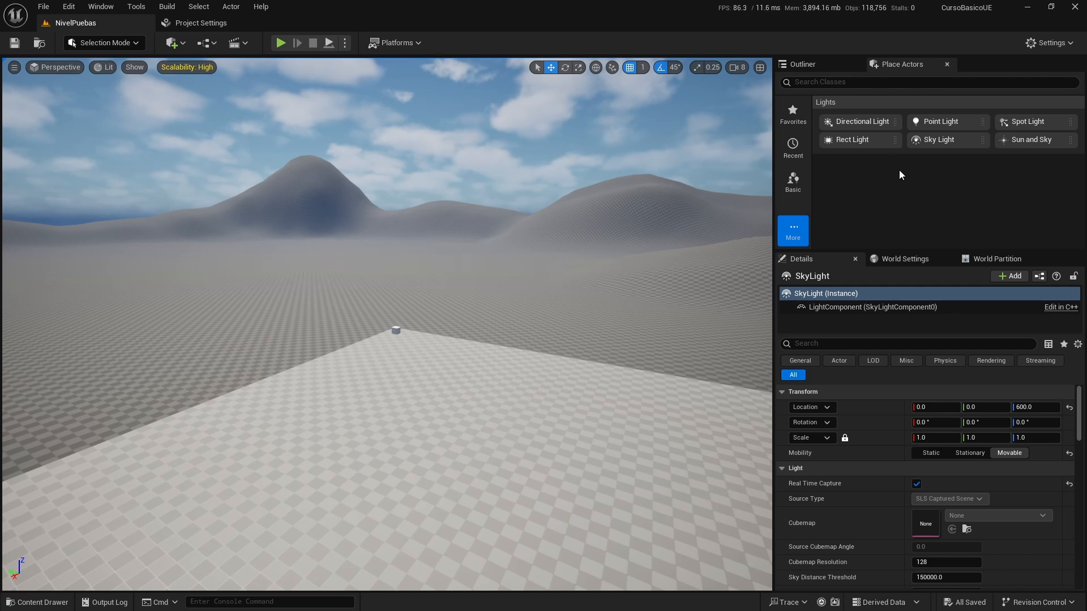
left_click(792, 231)
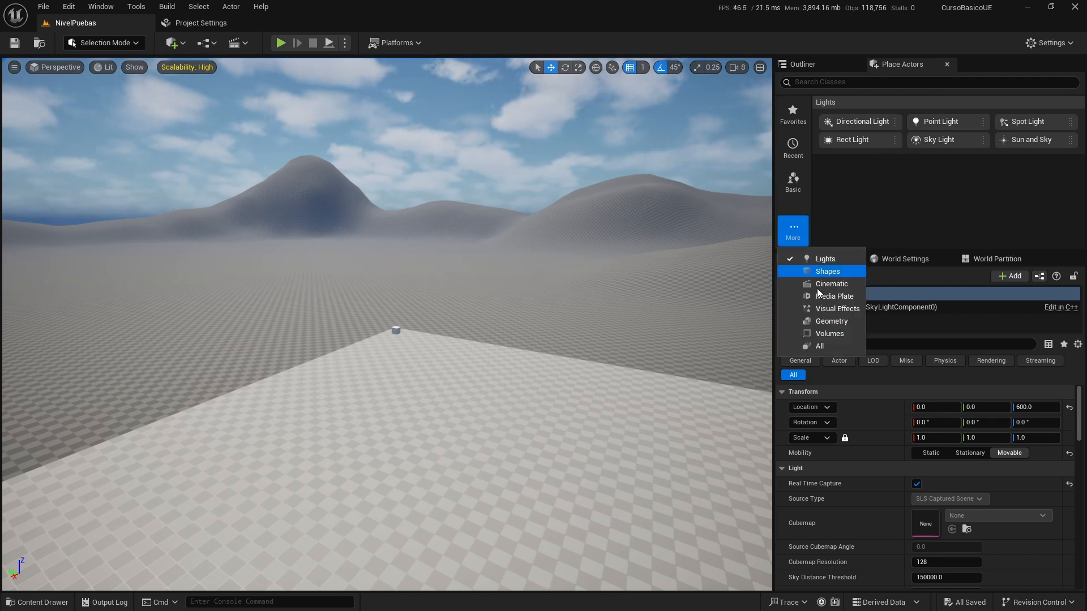
left_click(831, 322)
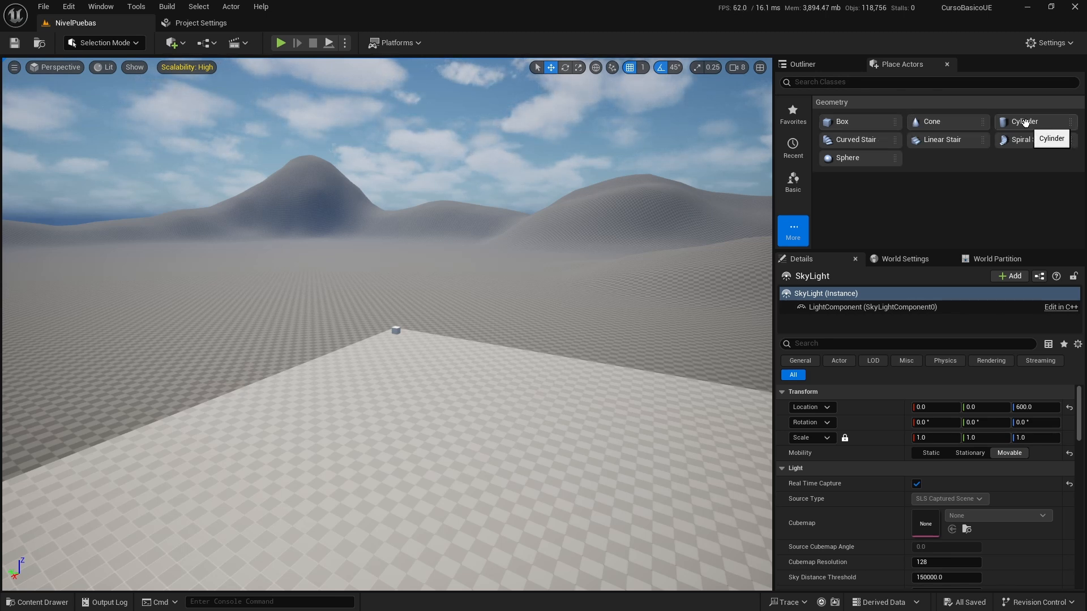
left_click(793, 229)
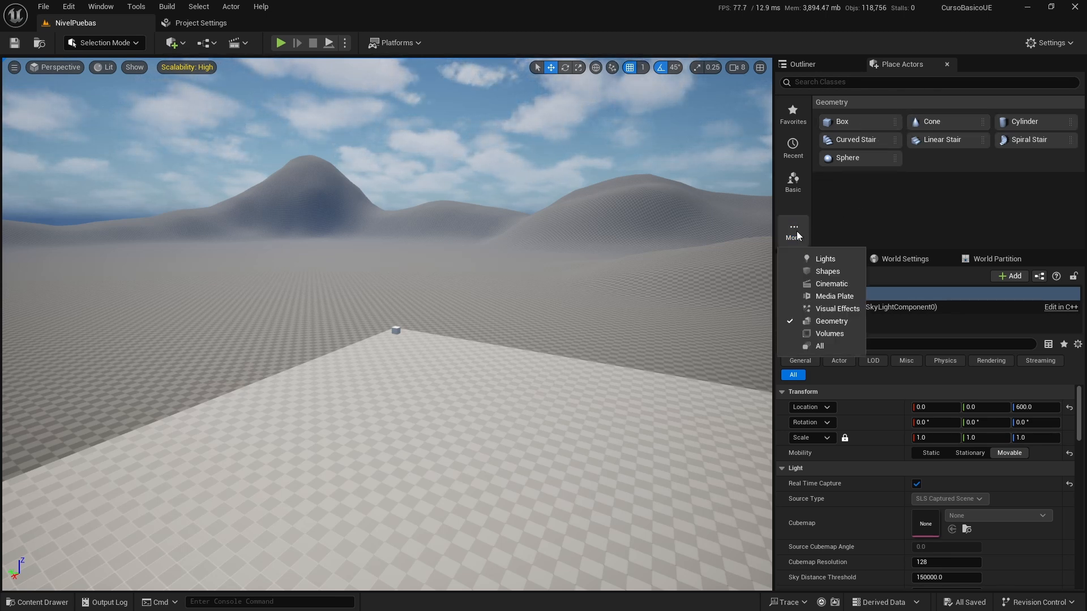
left_click(819, 256)
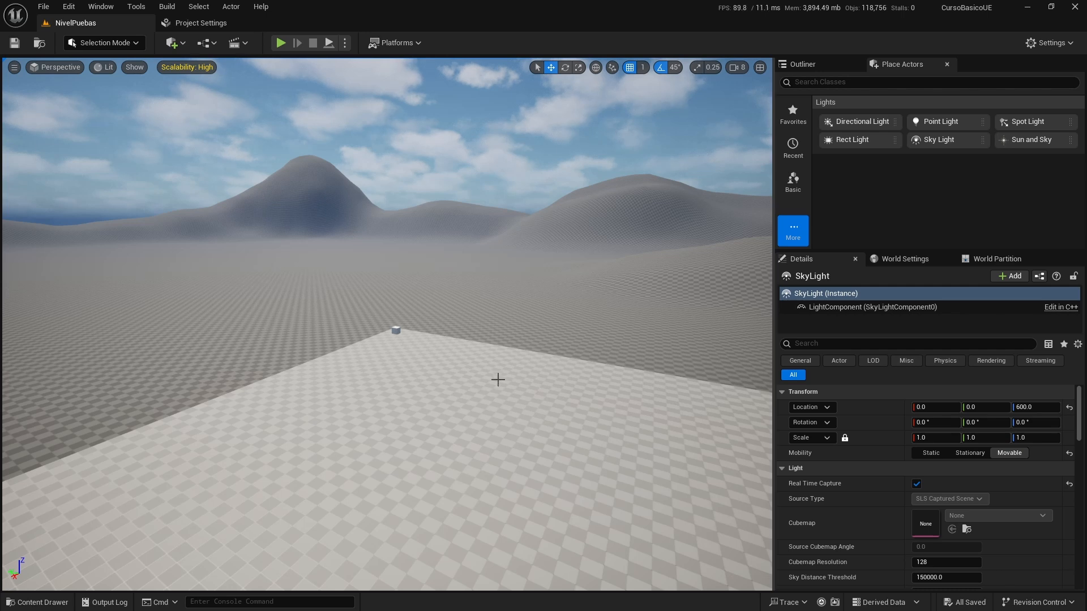
Select the DirectionalLight in the Lighting folder and examine the cube's shadow and the sun in the sky.
mouse_move(442, 387)
right_mouse_down()
mouse_move(430, 381)
mouse_move(444, 410)
mouse_move(435, 390)
right_mouse_up()
key("w")
key("w")
scroll(431, 382, "down", 3)
key("s")
key("w")
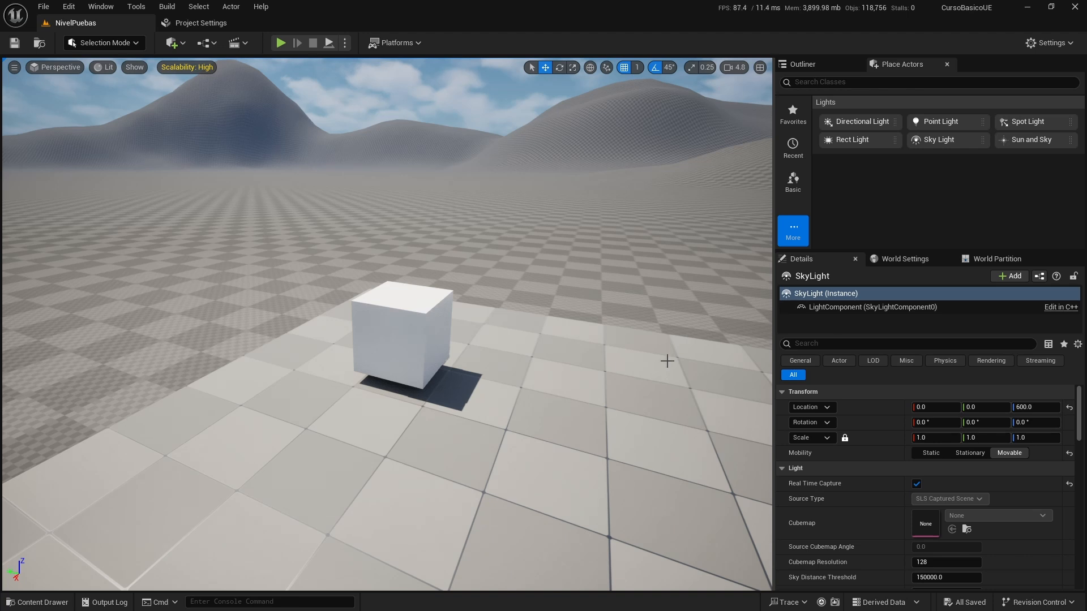
left_click(824, 62)
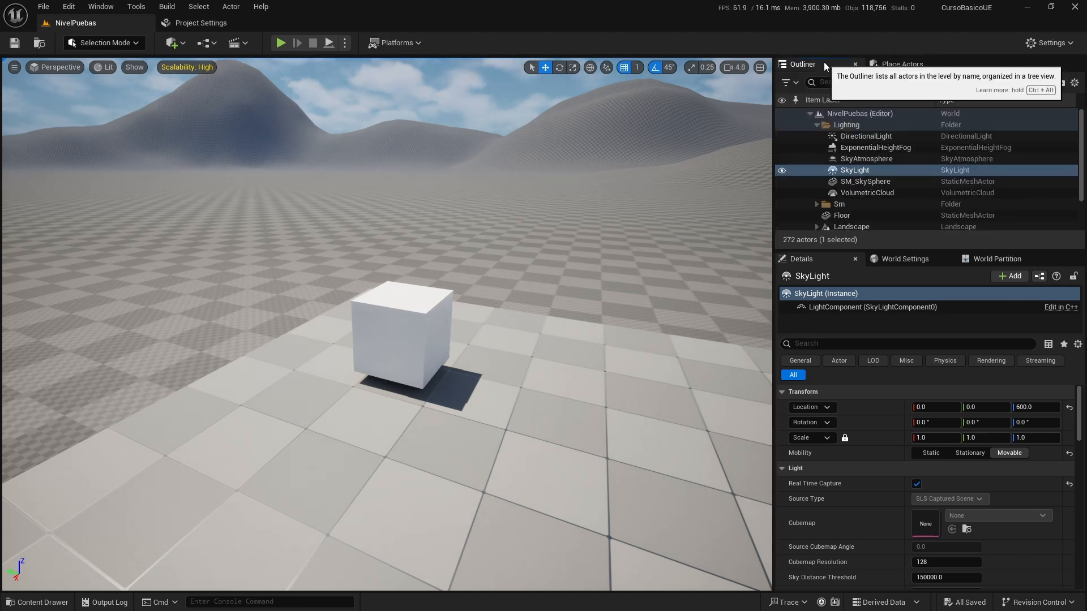
left_click(877, 138)
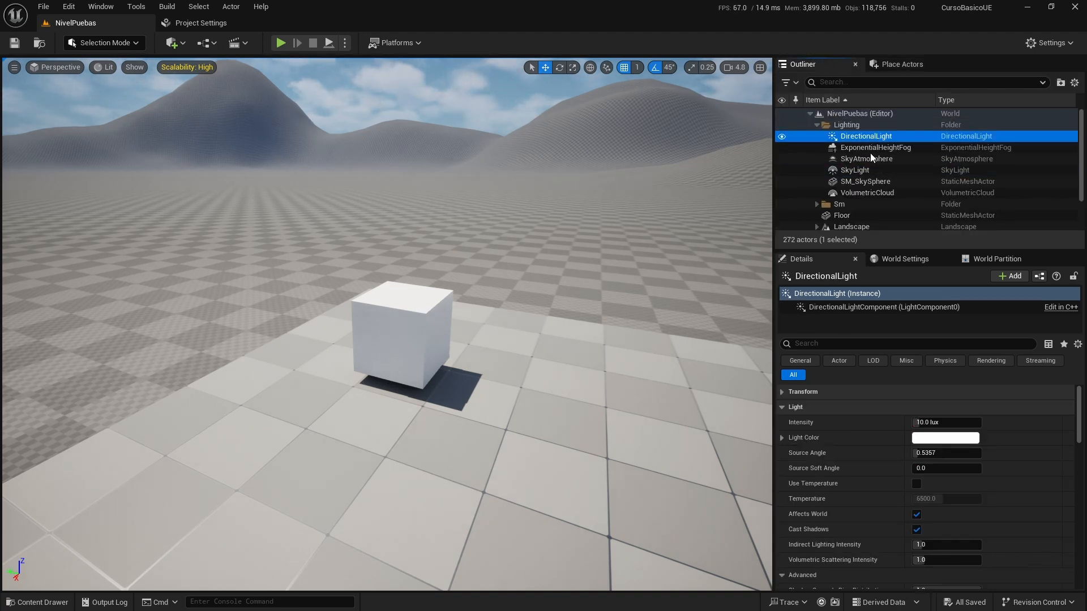
left_click(783, 407)
right_click_drag(565, 339, 419, 142)
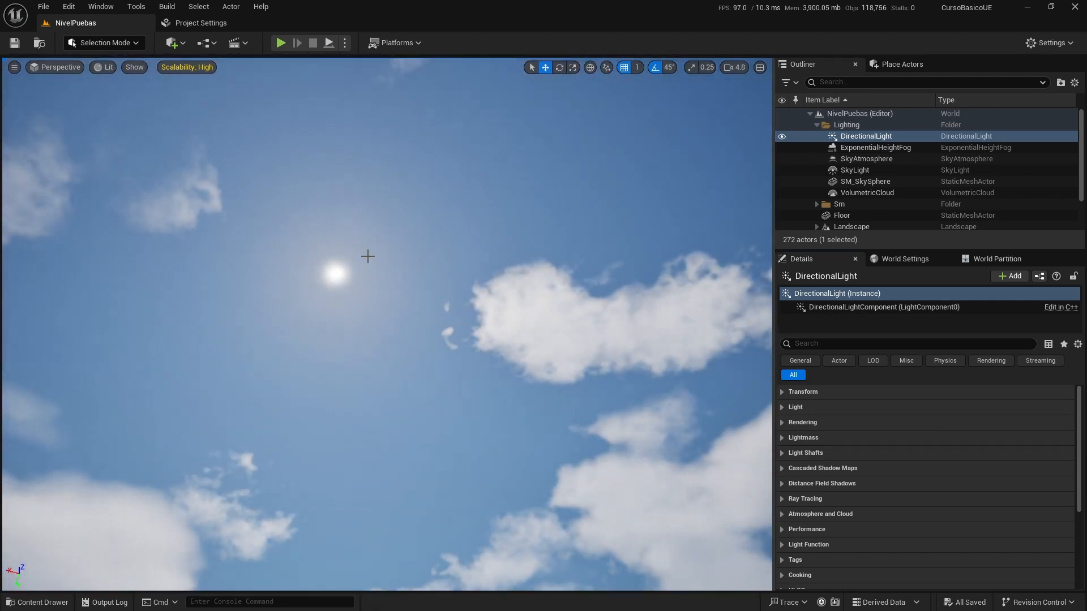
mouse_move(417, 265)
right_mouse_down()
mouse_move(417, 397)
mouse_move(498, 350)
mouse_move(416, 265)
right_mouse_up()
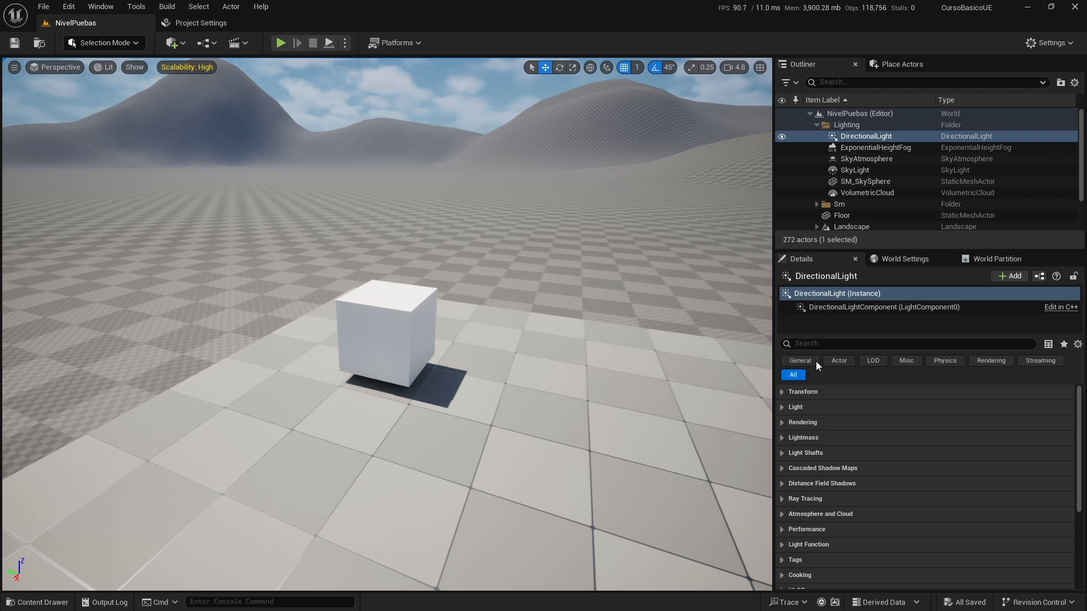
Expand the DirectionalLight's Light properties, collapse the Advanced ones, and lower its intensity to about 7.38 lux.
left_click(782, 408)
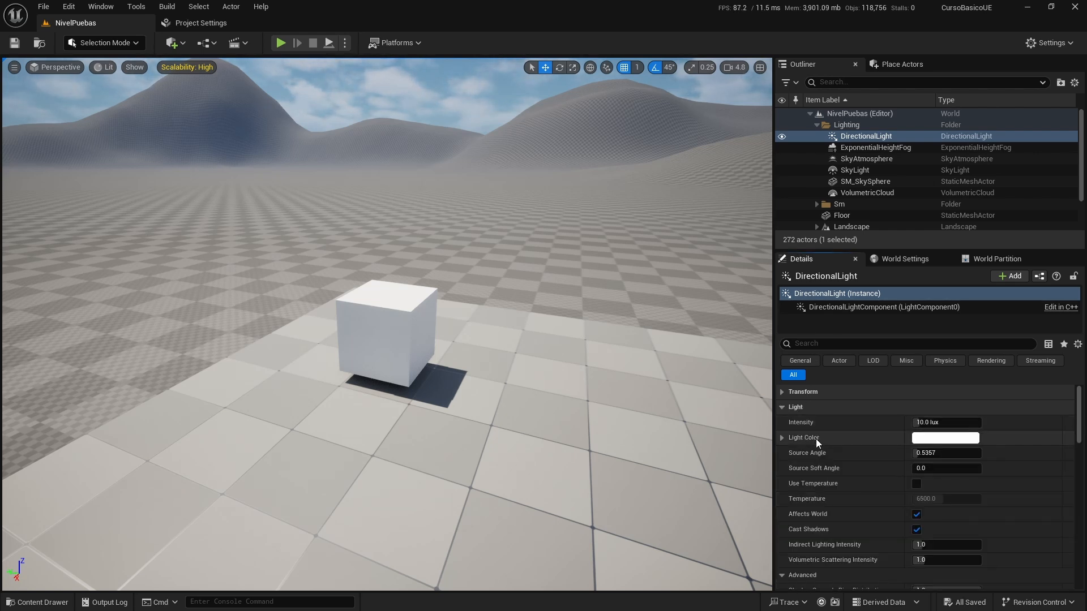
scroll(842, 427, "down", 1)
scroll(842, 429, "down", 1)
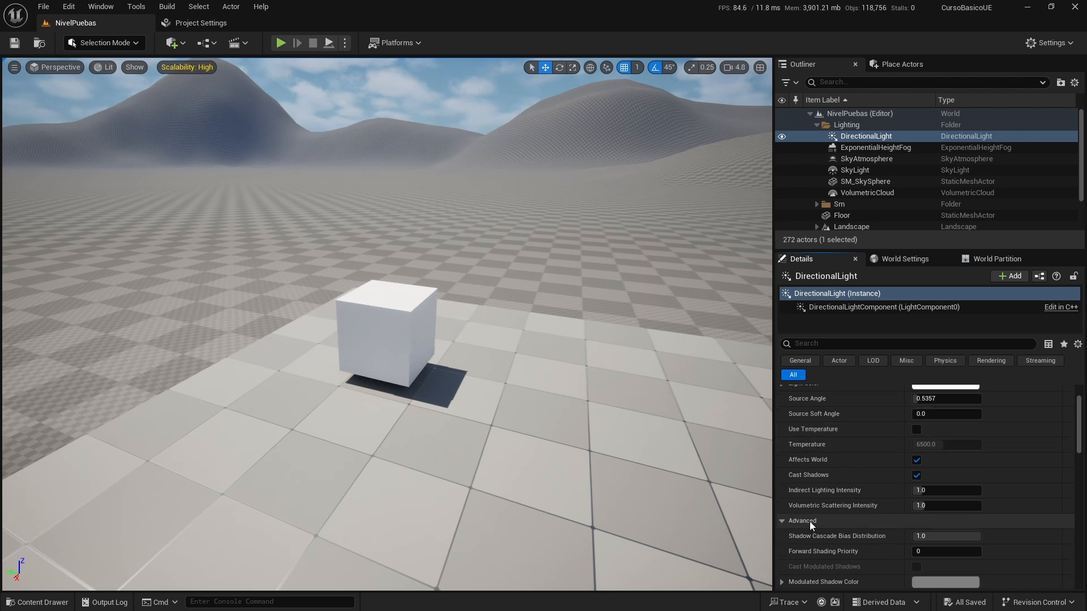
left_click(782, 521)
scroll(860, 527, "up", 2)
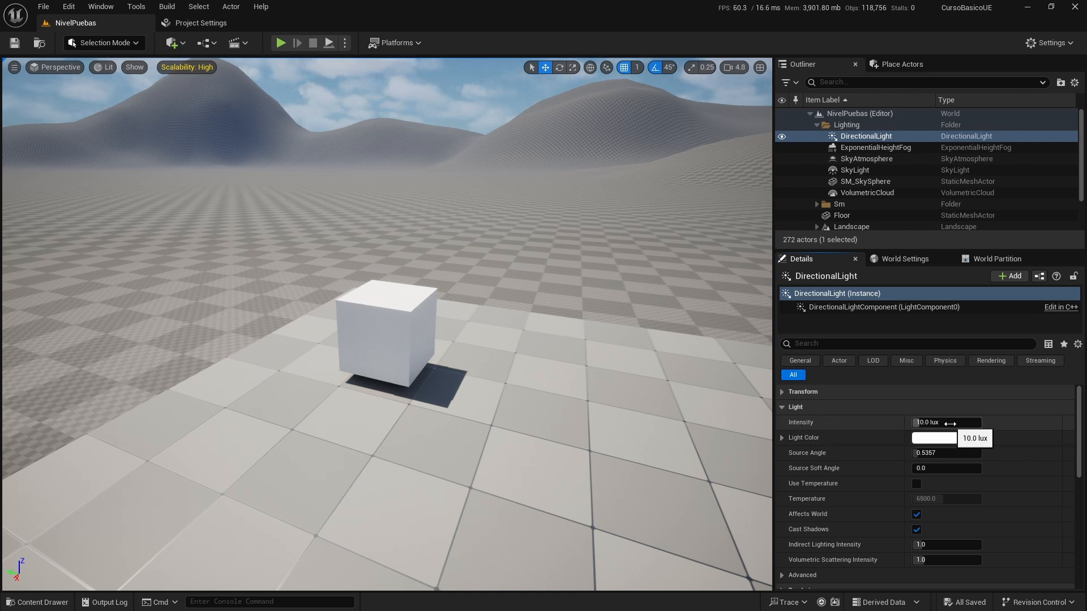
mouse_move(948, 424)
left_mouse_down()
mouse_move(899, 424)
mouse_move(928, 423)
left_mouse_up()
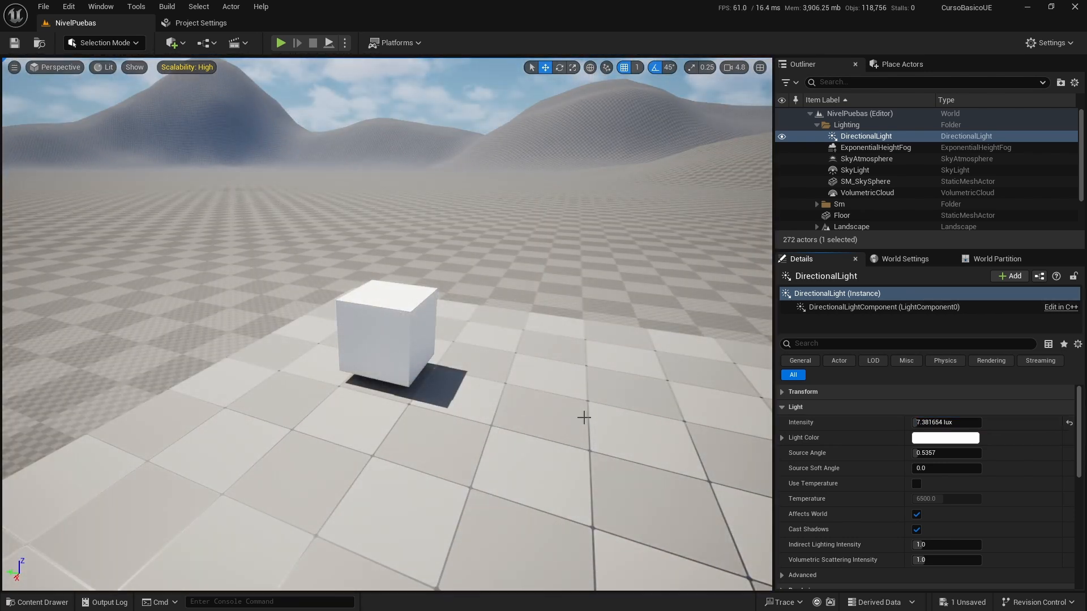
Place a Point Light in the level on the checkered ground beyond the white cube.
scroll(588, 401, "down", 8)
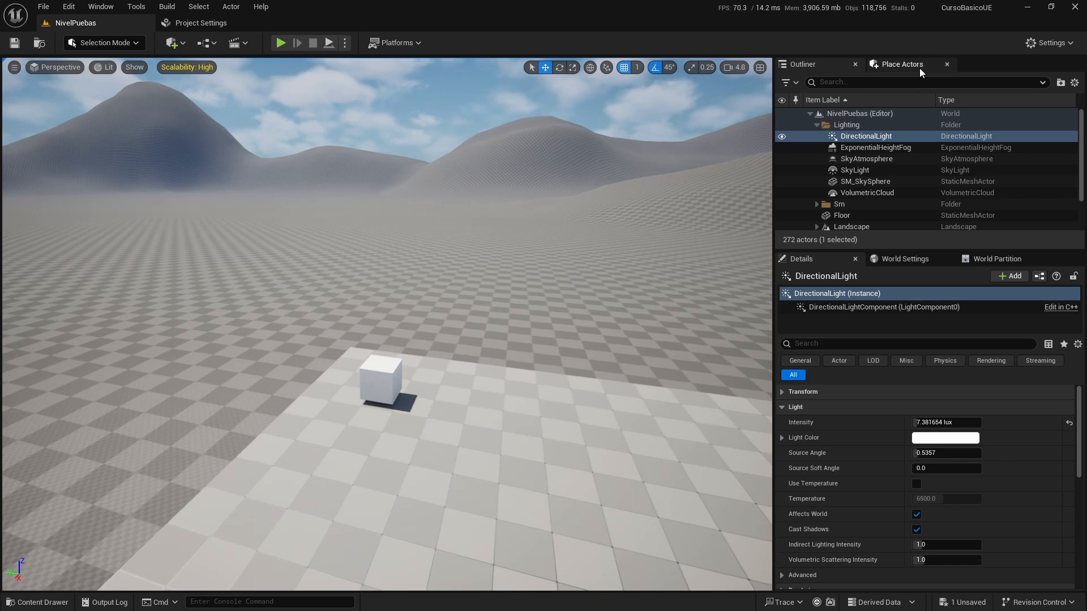
left_click(904, 64)
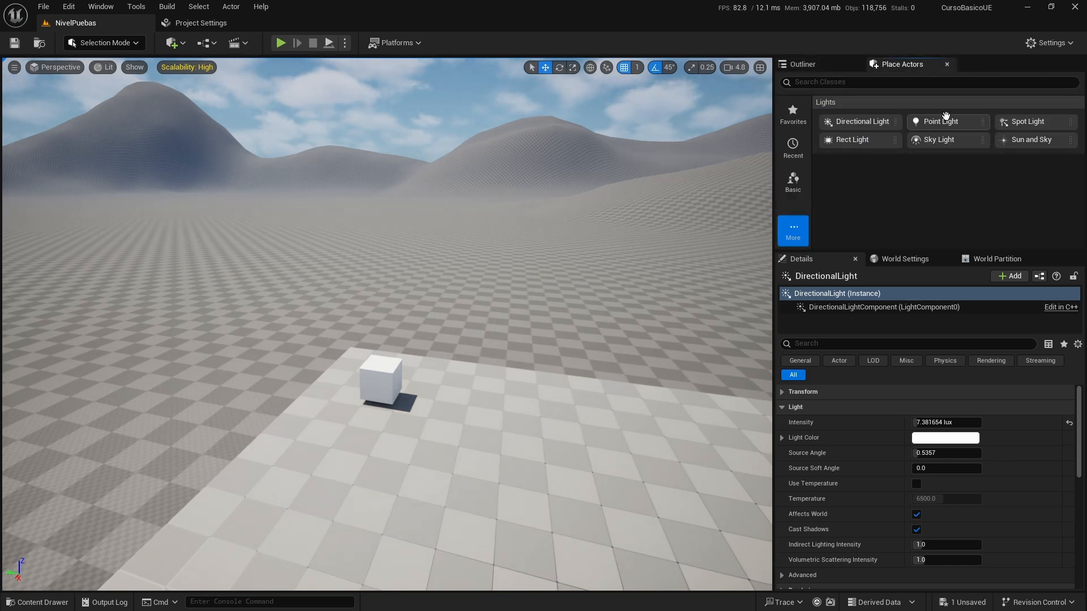
left_click_drag(955, 123, 528, 291)
mouse_move(528, 291)
right_mouse_down()
mouse_move(561, 292)
mouse_move(528, 289)
right_mouse_up()
key("w")
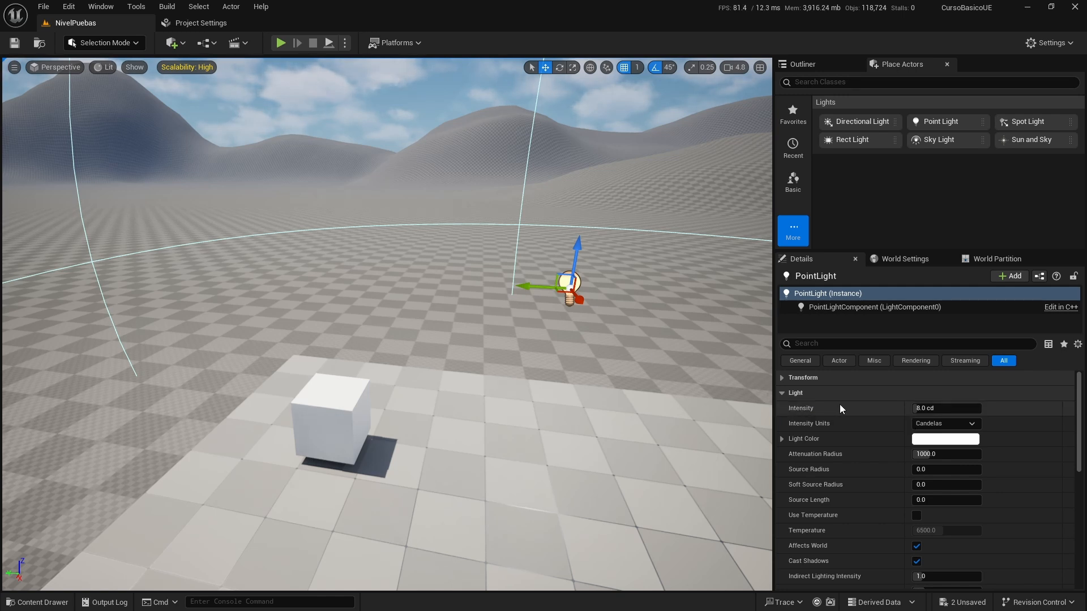
Switch the point light's intensity units from Candelas to Lumens and set its intensity to about 295 lm.
mouse_move(934, 408)
left_mouse_down()
mouse_move(974, 408)
mouse_move(925, 408)
mouse_move(972, 408)
mouse_move(951, 409)
left_mouse_up()
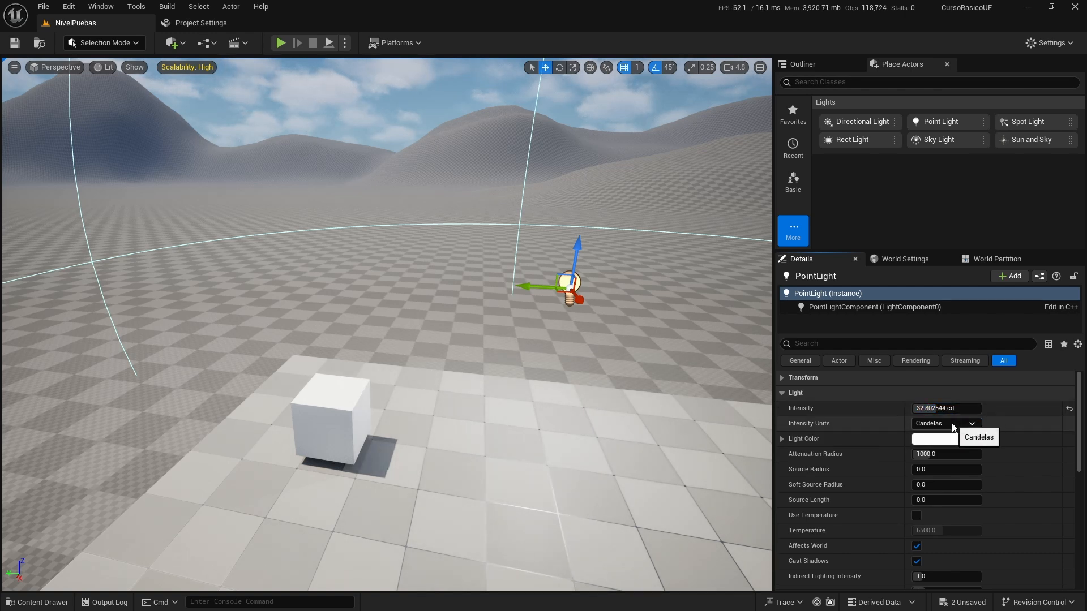
left_click(952, 425)
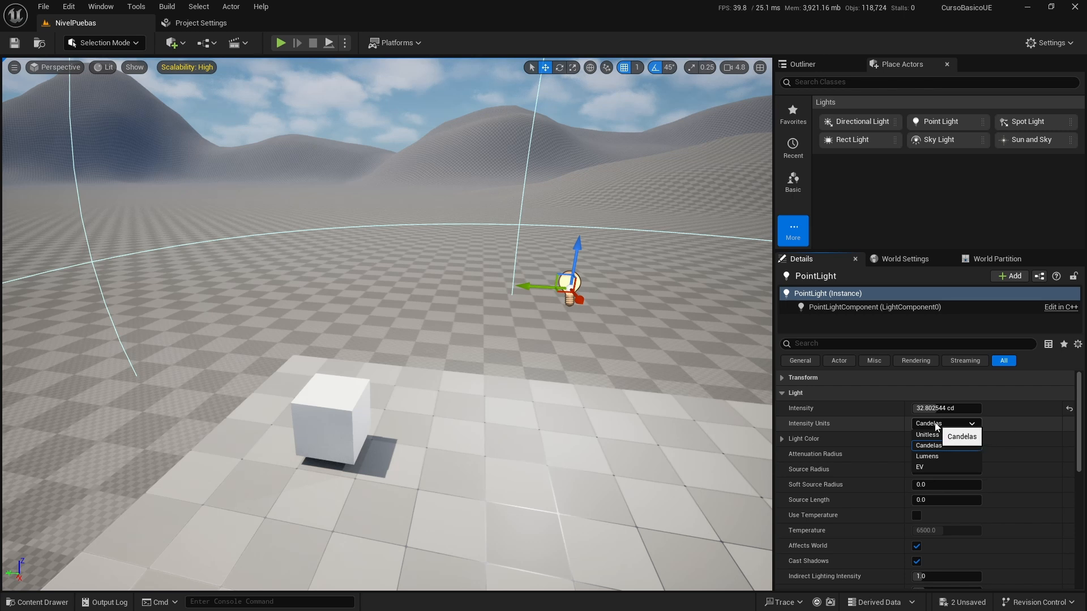
left_click(892, 426)
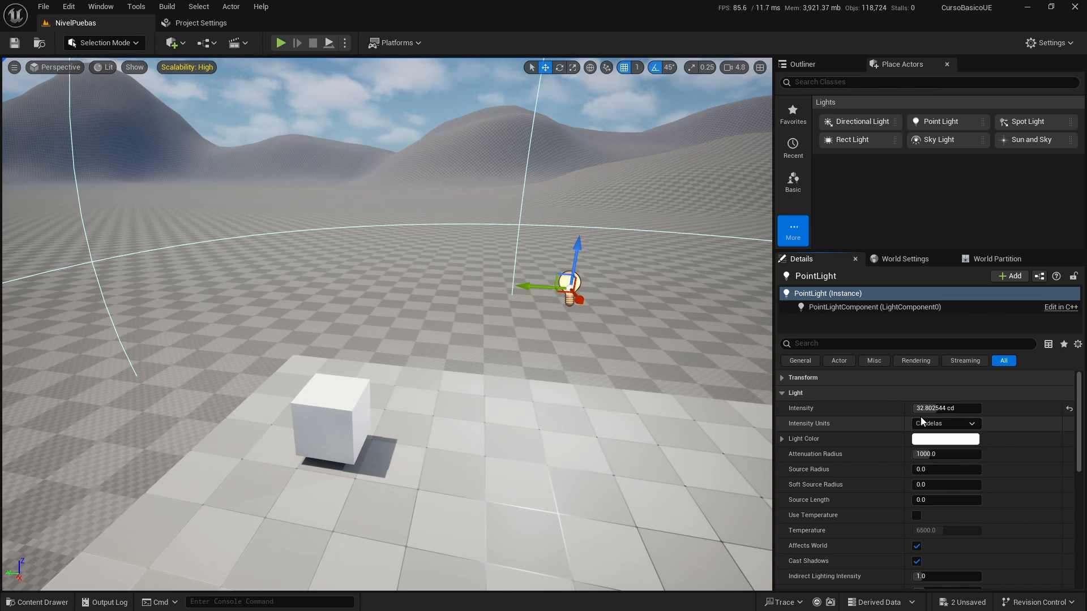
left_click(962, 425)
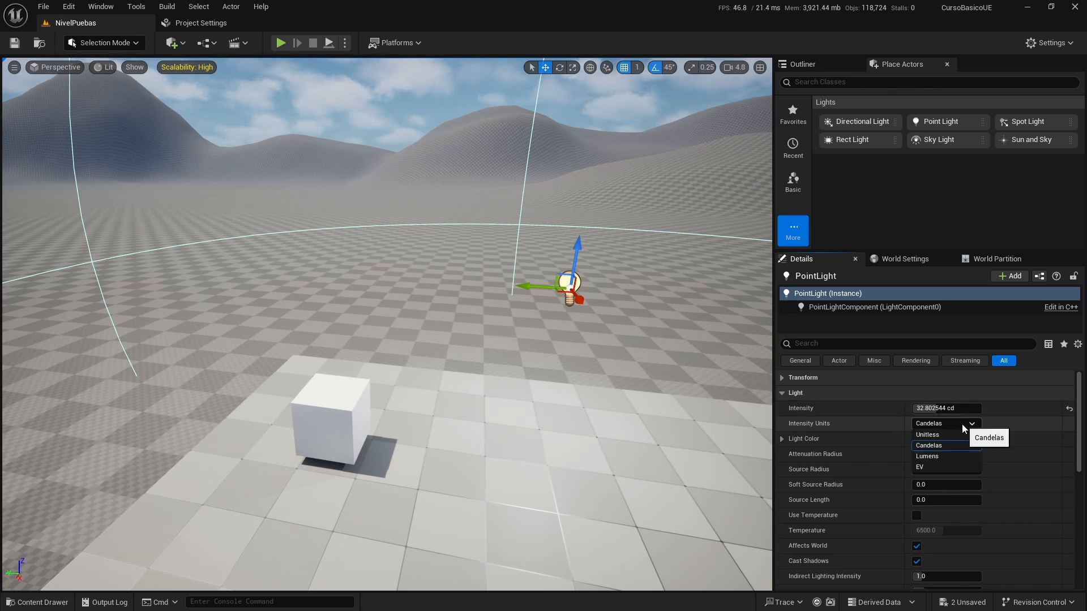
left_click(941, 456)
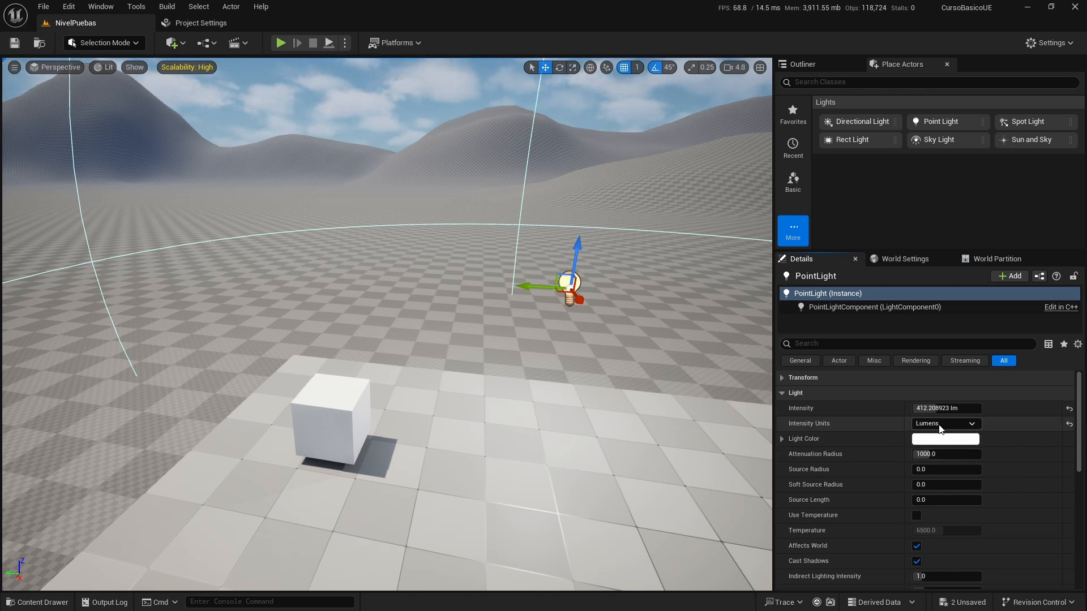
mouse_move(929, 408)
left_mouse_down()
mouse_move(976, 408)
mouse_move(915, 408)
left_mouse_up()
left_click_drag(939, 408, 929, 408)
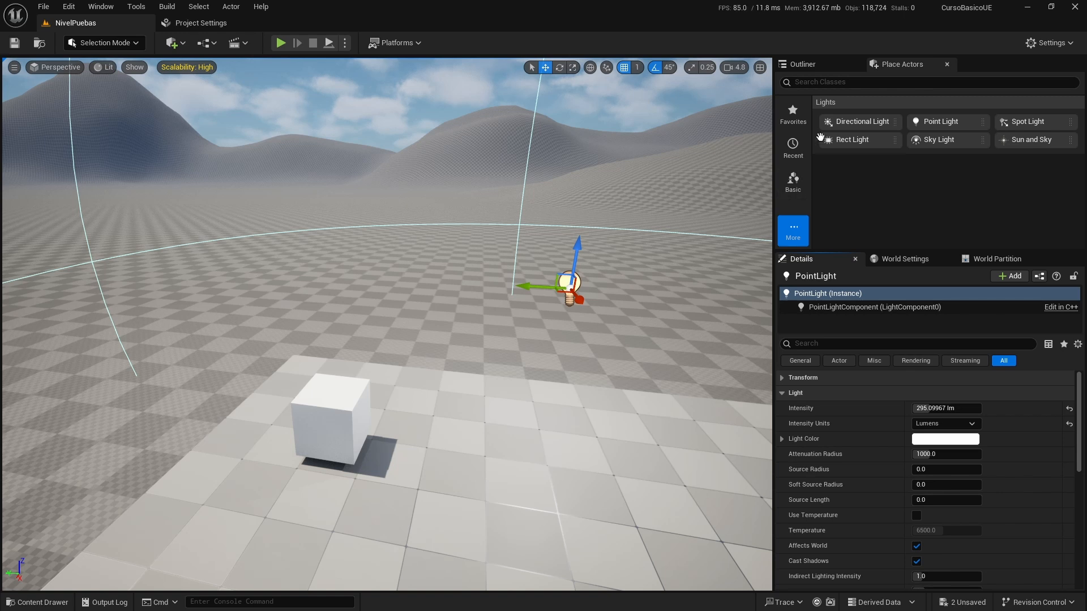
Hide the DirectionalLight in the Lighting folder and examine the cube and floor lit only by the point light.
left_click(820, 64)
scroll(854, 152, "up", 2)
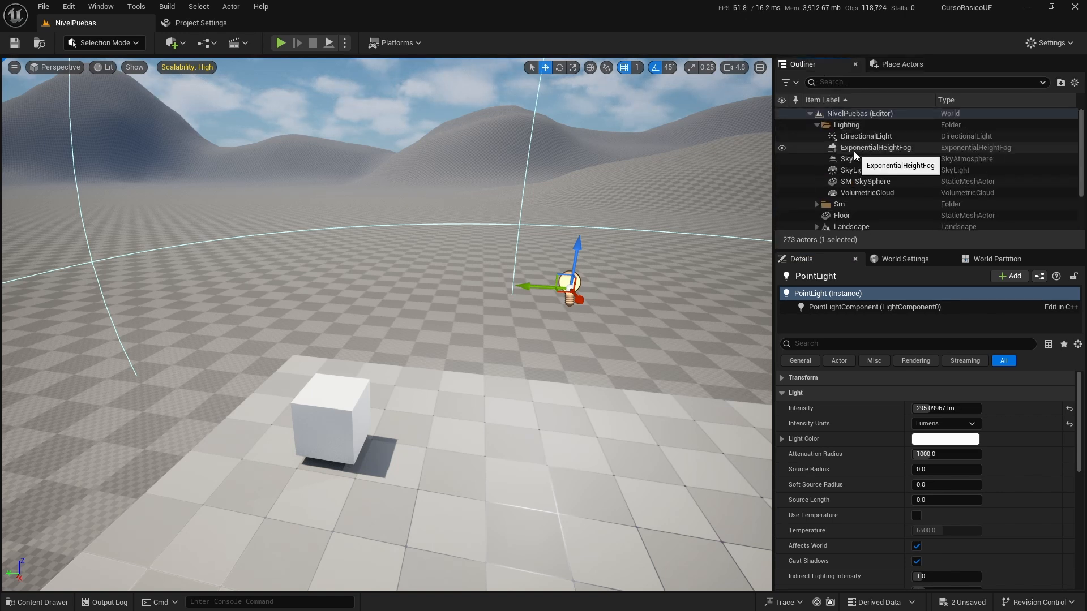
left_click(781, 136)
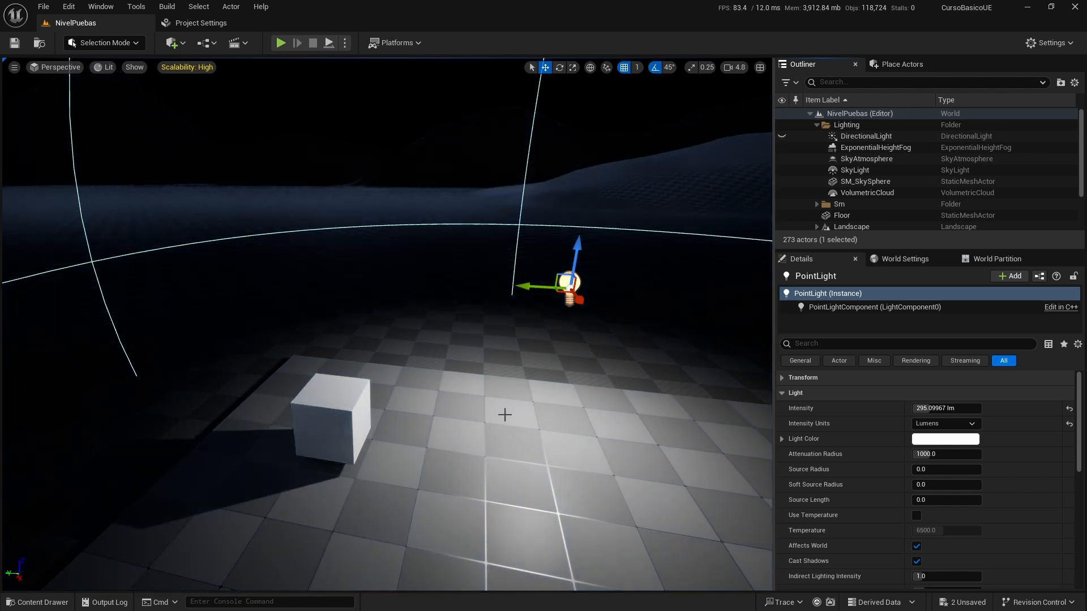
key("s")
right_click_drag(475, 386, 503, 393)
key("w")
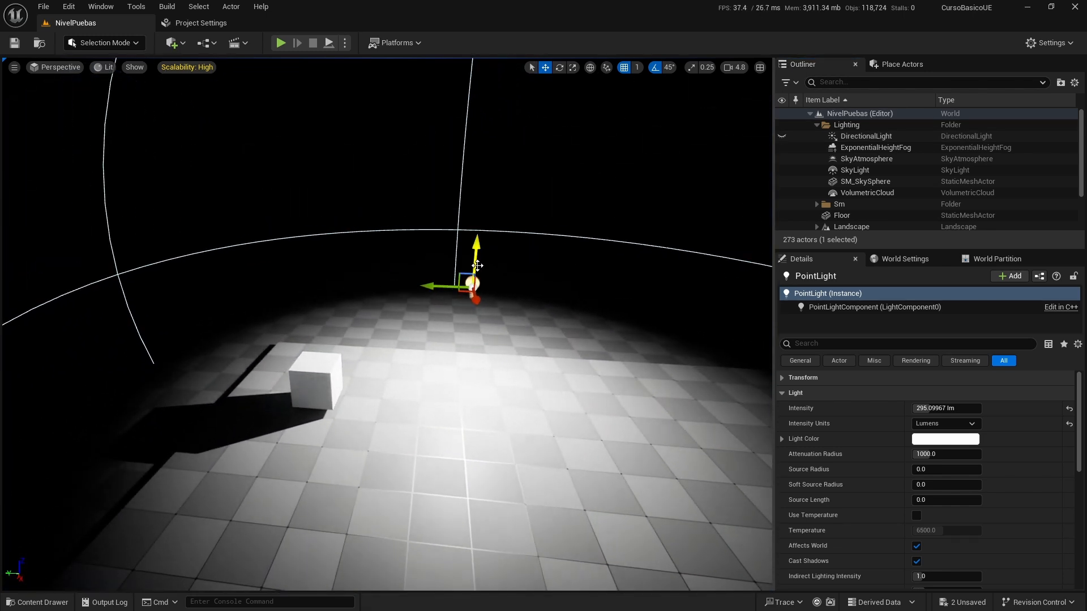
Move the point light higher above the checkered floor and examine how the cube's shadow changes.
left_click_drag(475, 263, 326, 271)
right_click_drag(326, 271, 285, 291)
key("w")
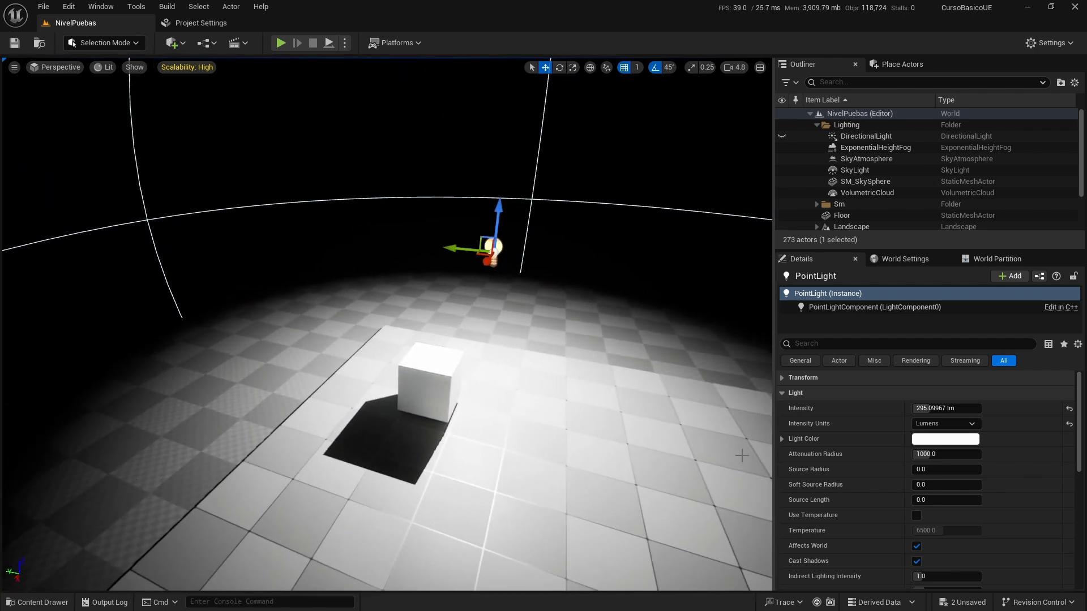
Try a different light color for the point light in the color picker, then cancel the change.
left_click(781, 439)
left_click(781, 439)
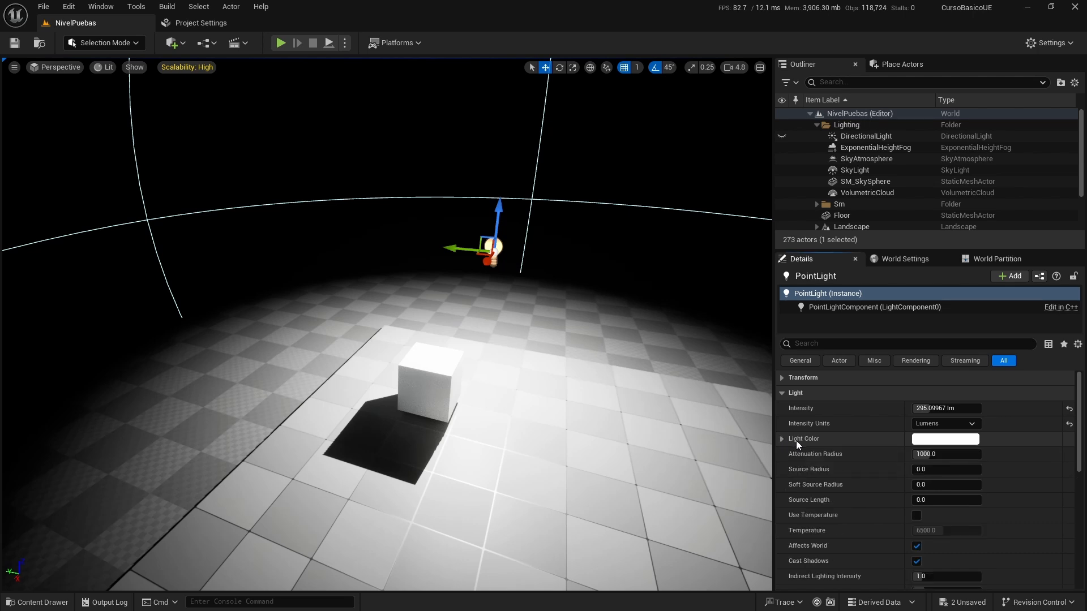
left_click(944, 441)
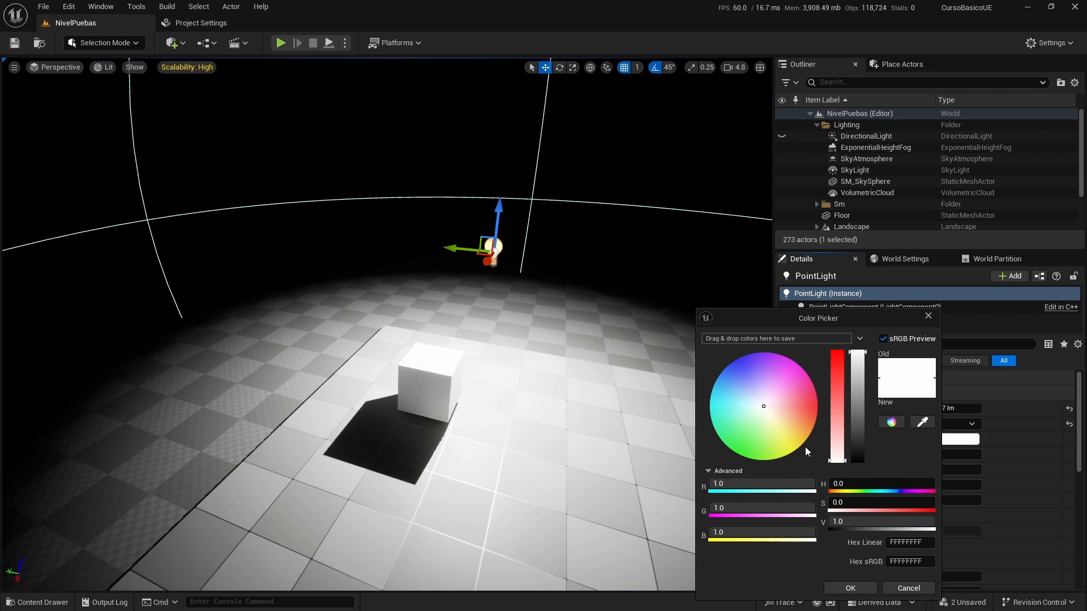
mouse_move(767, 406)
left_mouse_down()
mouse_move(780, 377)
mouse_move(741, 372)
mouse_move(731, 413)
mouse_move(763, 442)
mouse_move(790, 436)
mouse_move(789, 396)
mouse_move(764, 384)
left_mouse_up()
left_click(903, 590)
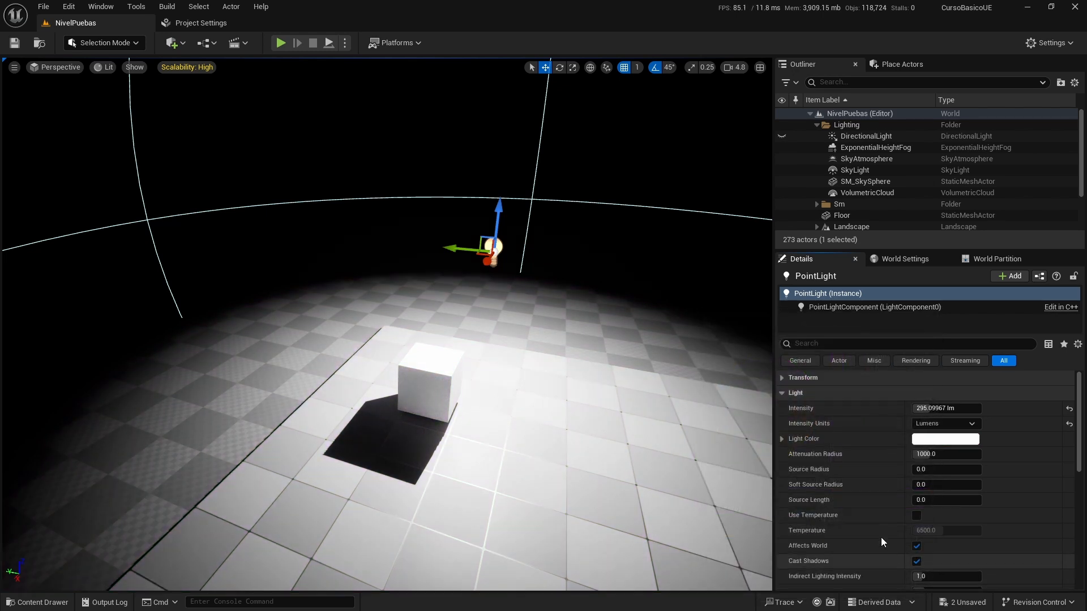
Select the DirectionalLight in the Lighting folder and make it visible again.
left_click(801, 137)
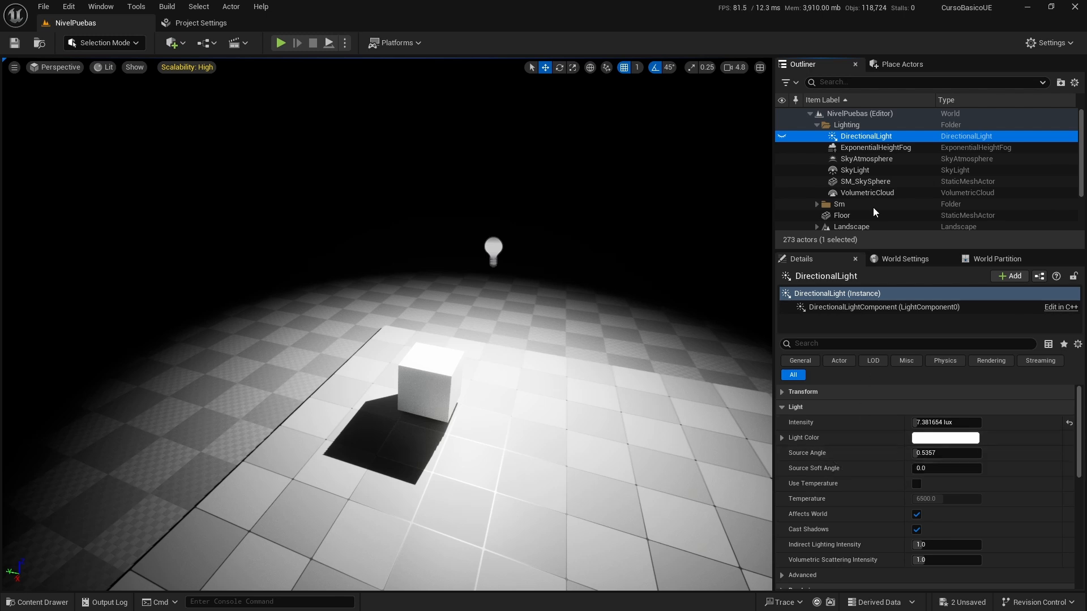
left_click(782, 136)
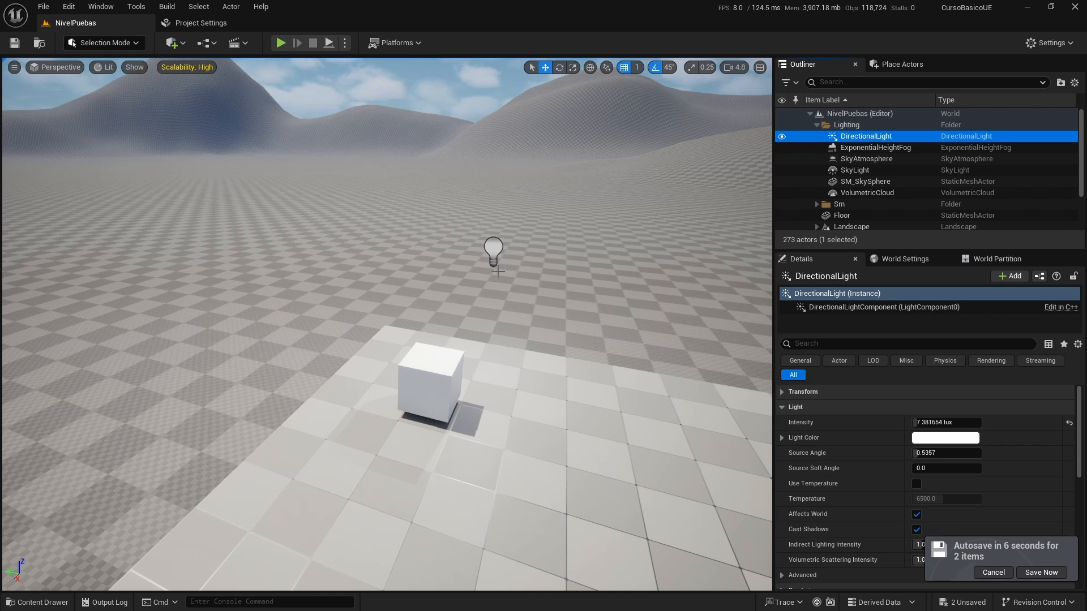
right_click_drag(472, 352, 426, 228)
key("w")
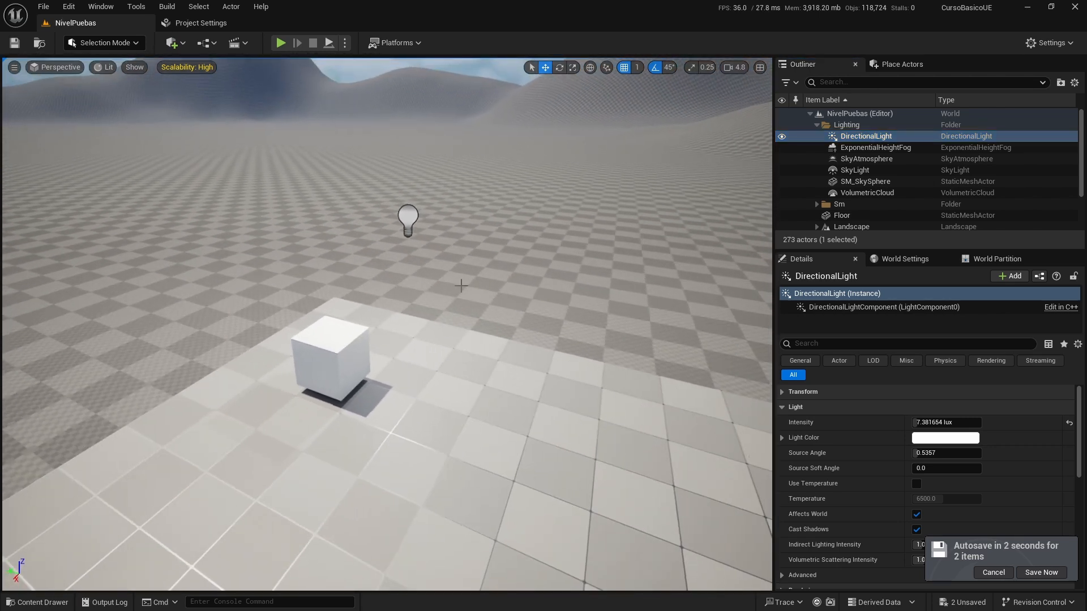
Select the point light beyond the cube and shift it horizontally a little farther from the cube.
left_click(408, 220)
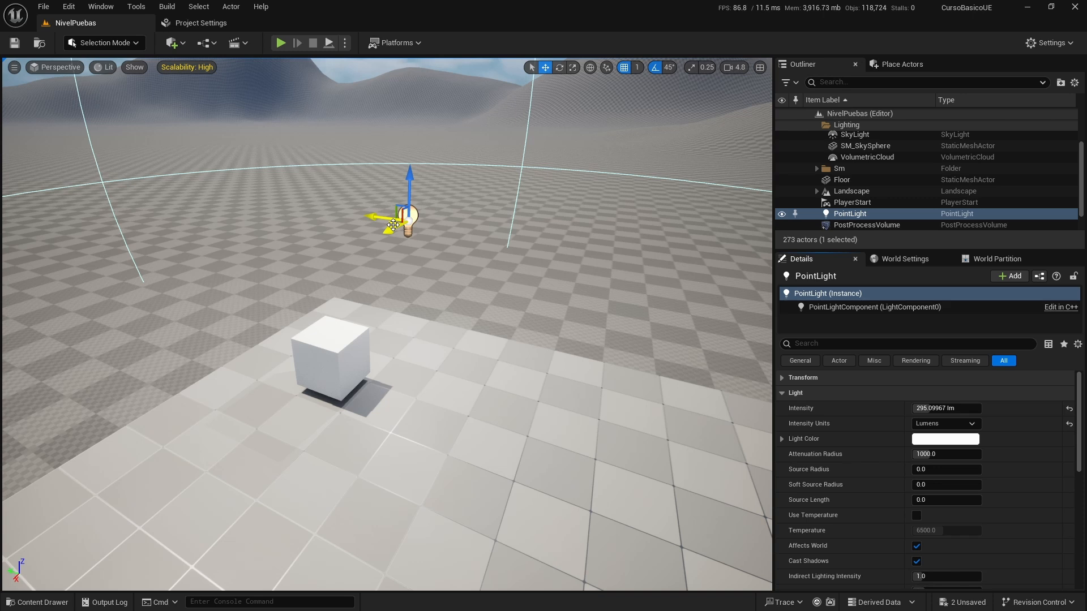
left_click(393, 225)
left_click(407, 223)
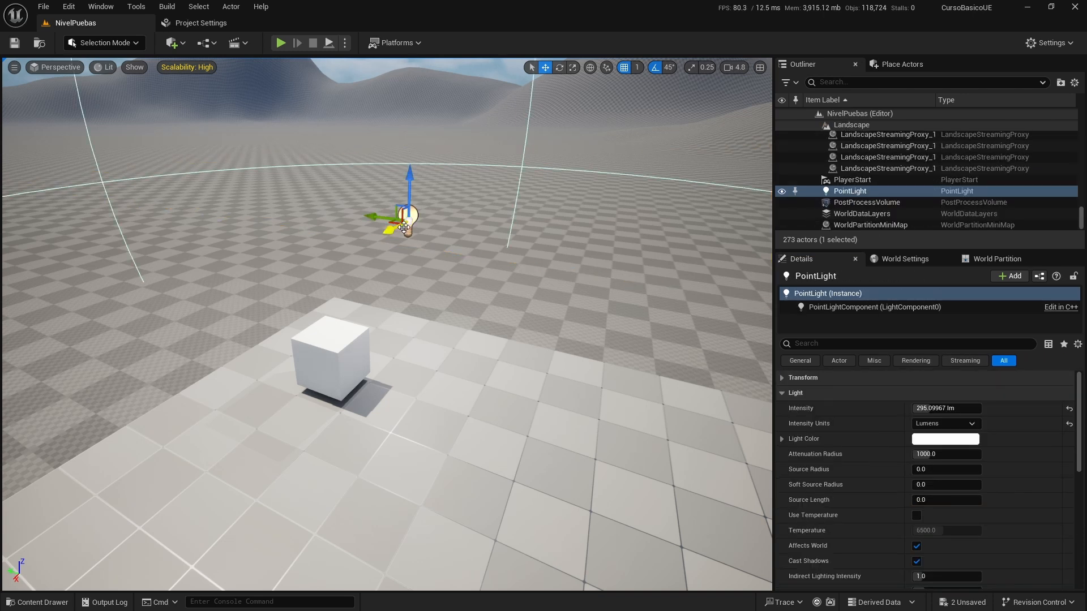
left_click_drag(390, 223, 410, 207)
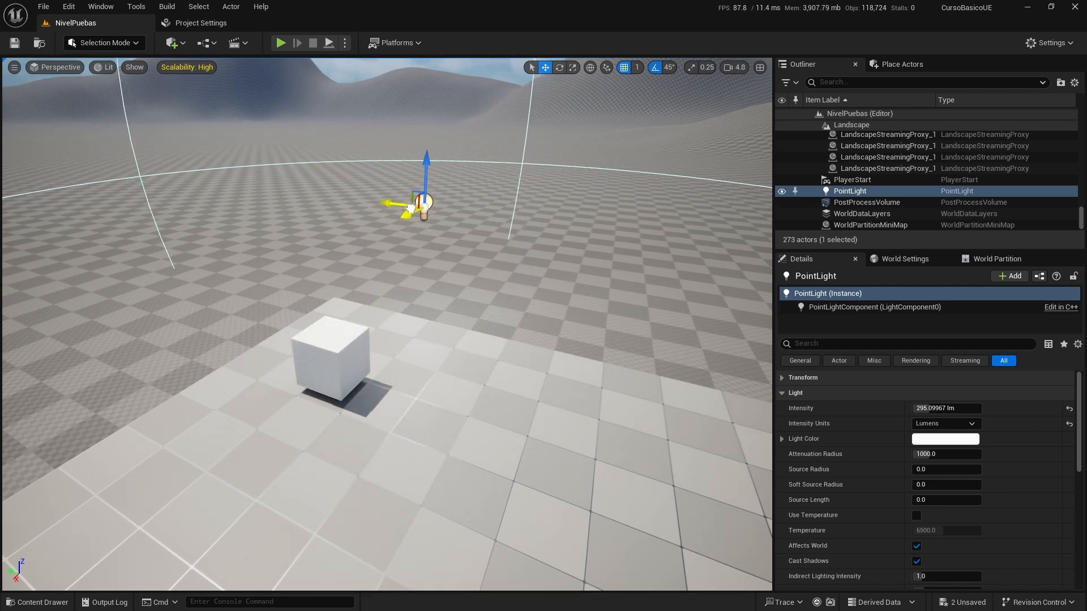
Collapse the Landscape entry, select the DirectionalLight, and set its Source Angle to about 0.276 while watching the sun.
right_click_drag(364, 326, 371, 170)
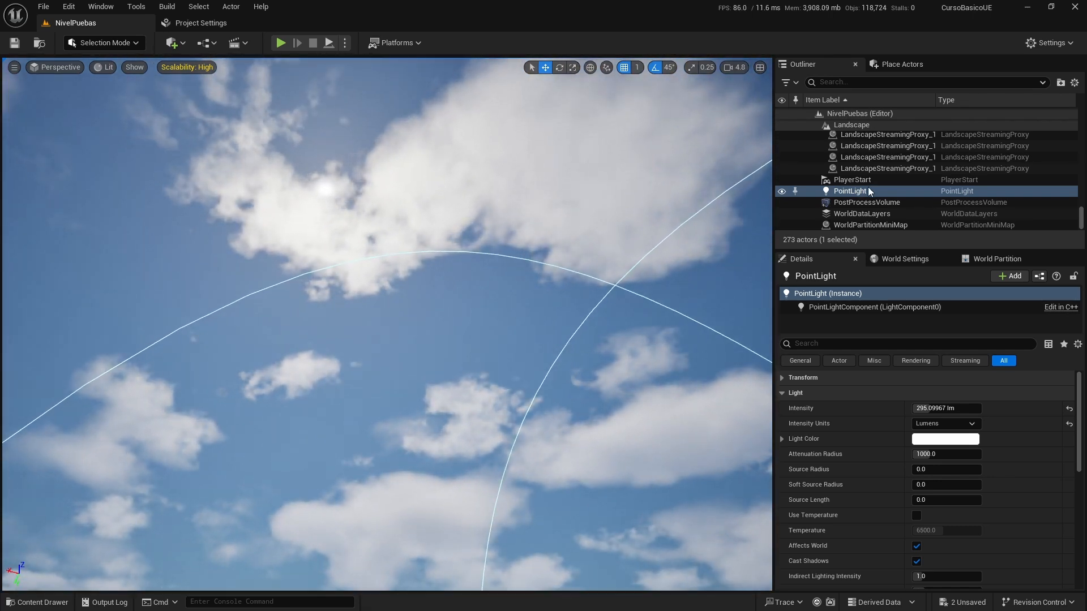
left_click_drag(1079, 213, 1077, 108)
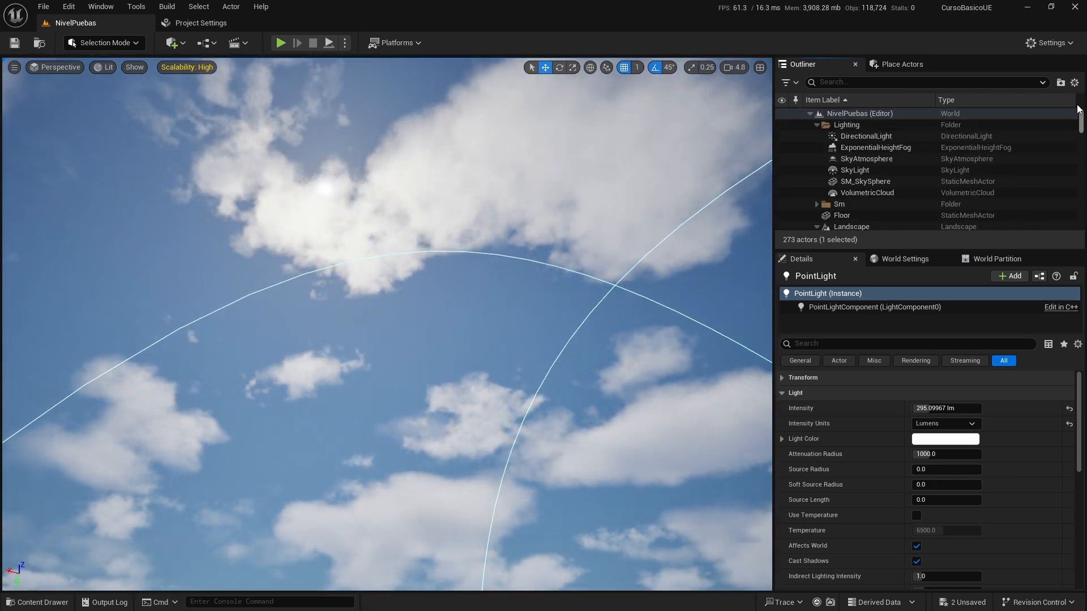
left_click(816, 227)
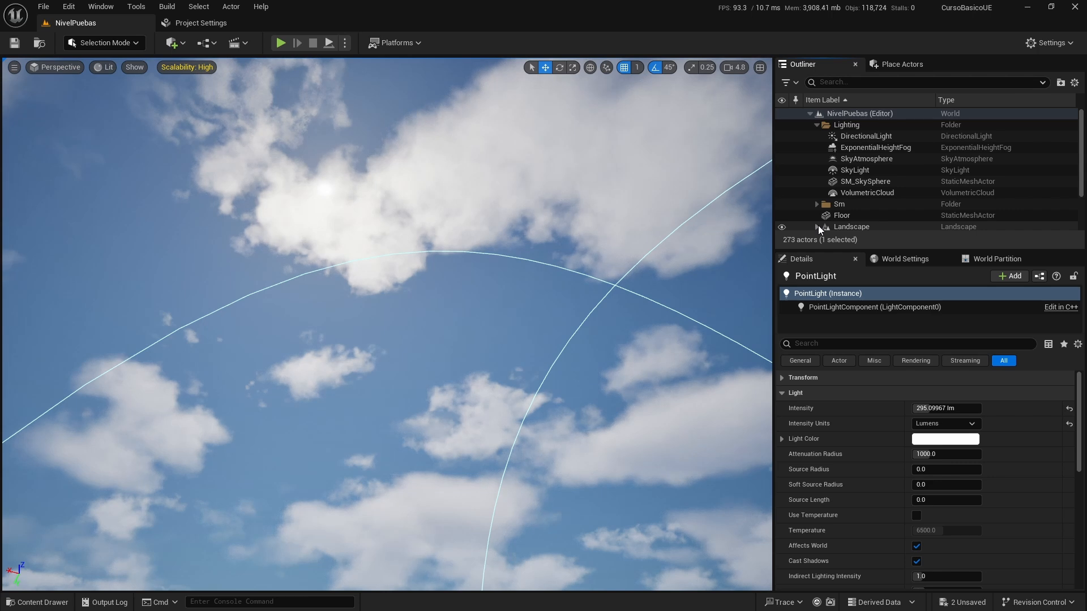
left_click(861, 135)
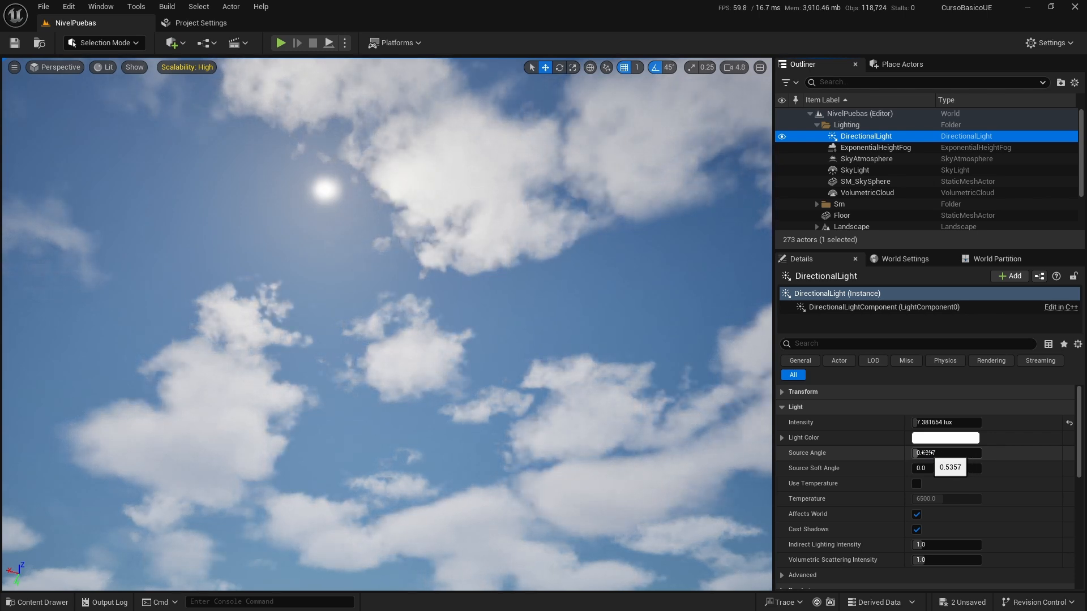
left_click_drag(927, 452, 899, 453)
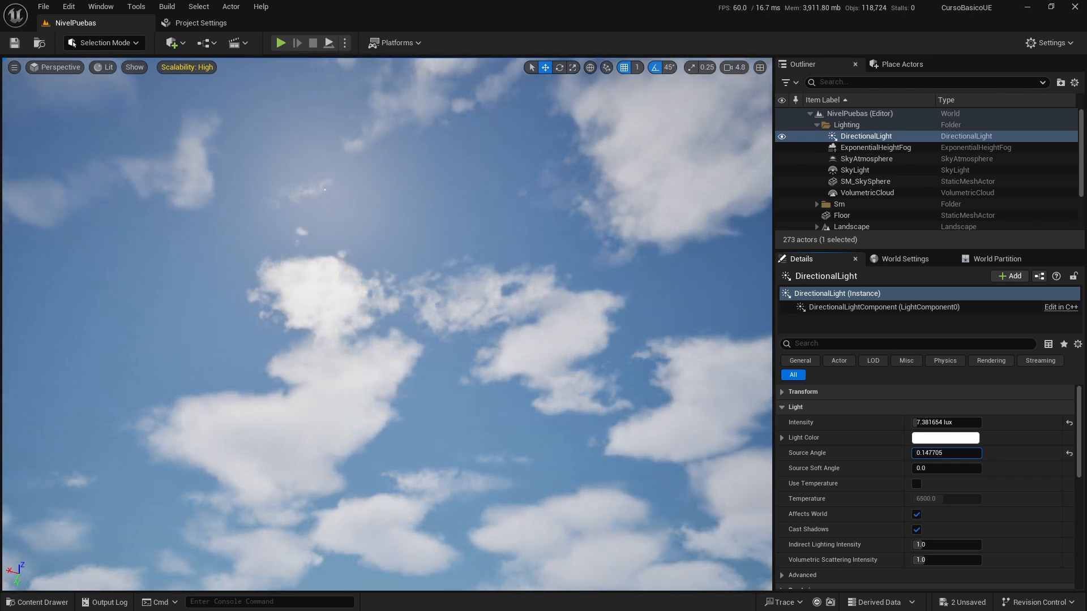
left_click_drag(945, 453, 962, 453)
Select the point light beyond the white cube and hide it.
right_click_drag(517, 357, 541, 510)
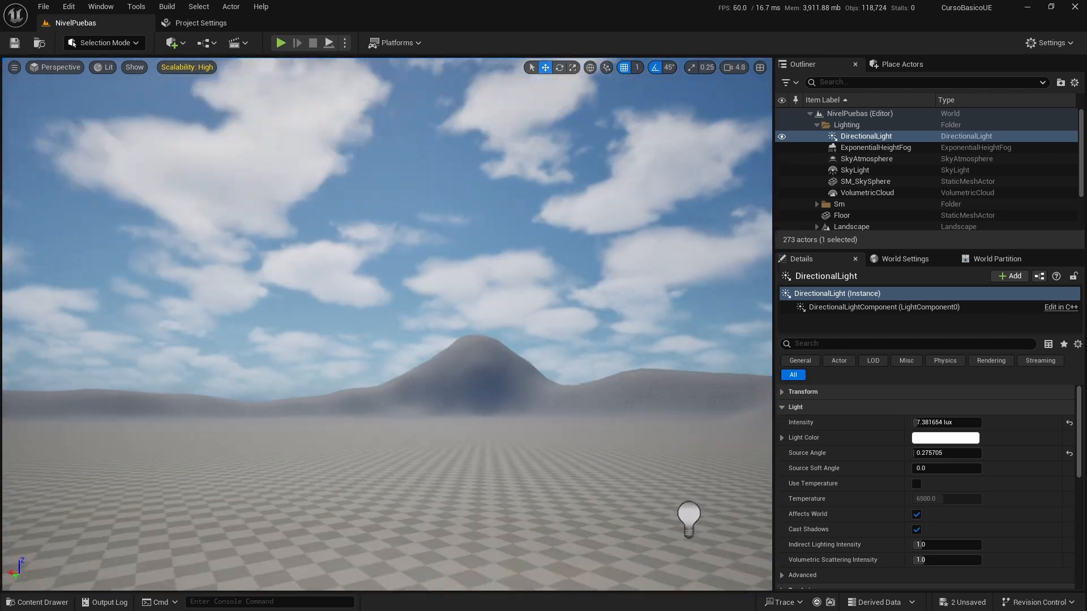
right_click_drag(434, 157, 617, 266)
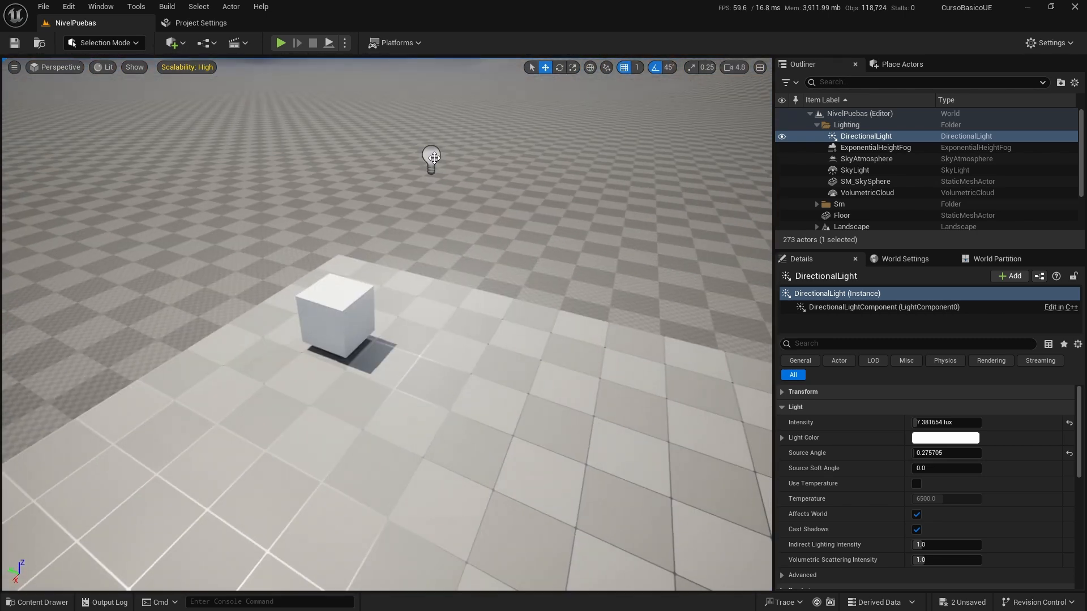
left_click(434, 157)
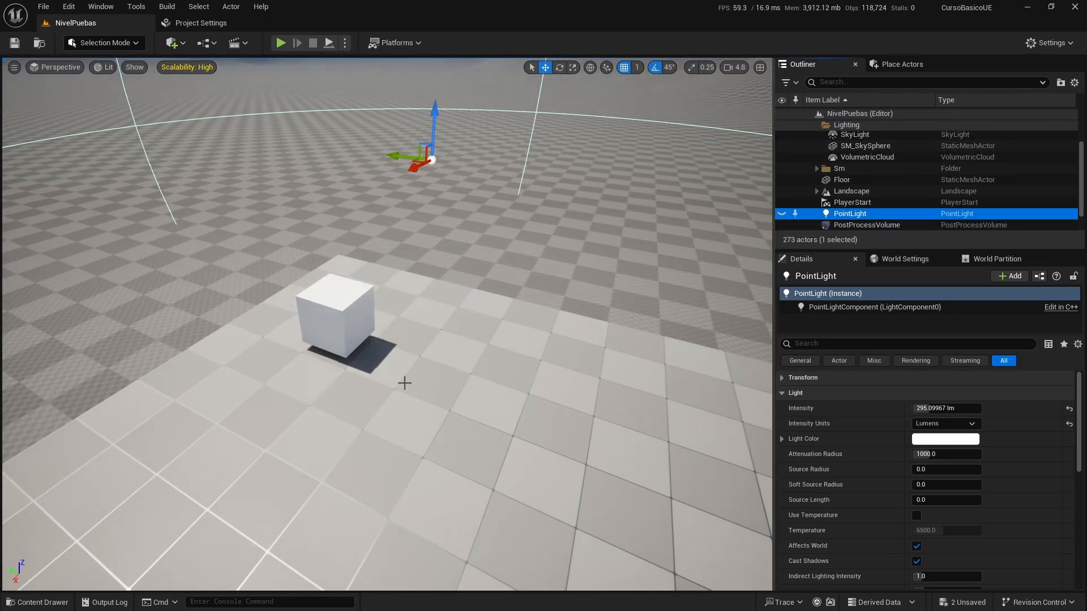
Focus closely on the cube's shadow, select the DirectionalLight, and lower its Source Angle to about 0.
left_click(347, 318)
key("f")
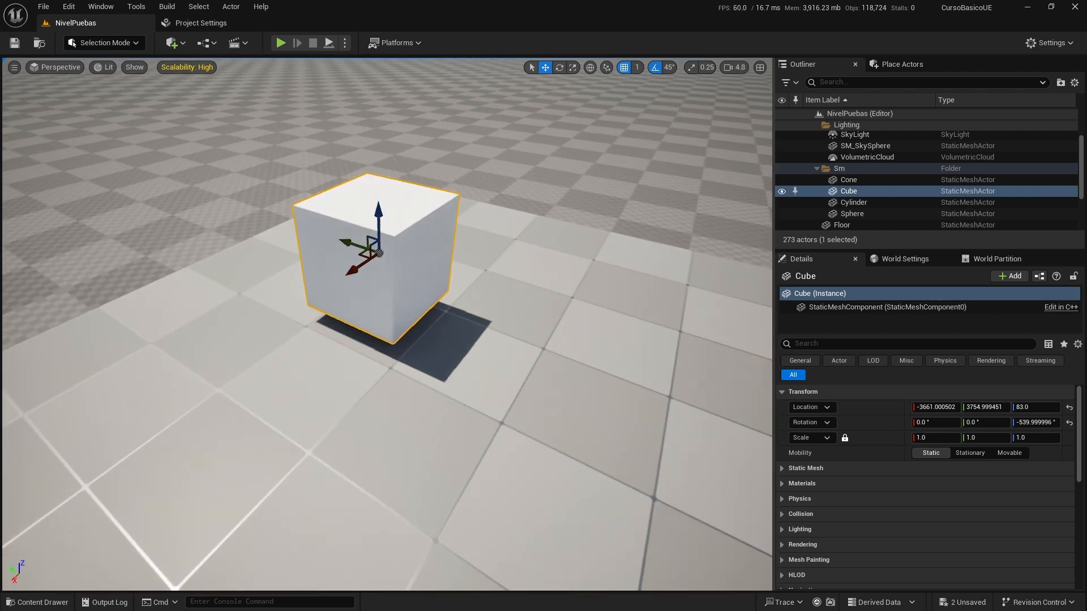
key("w")
mouse_move(369, 355)
right_mouse_down()
mouse_move(395, 375)
mouse_move(370, 356)
right_mouse_up()
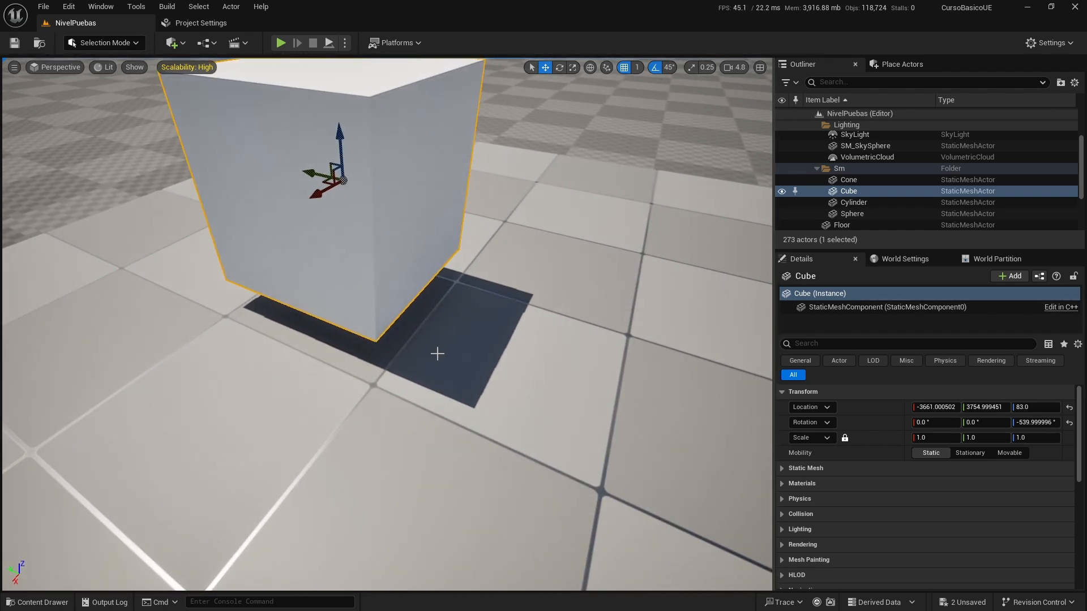
scroll(865, 147, "up", 2)
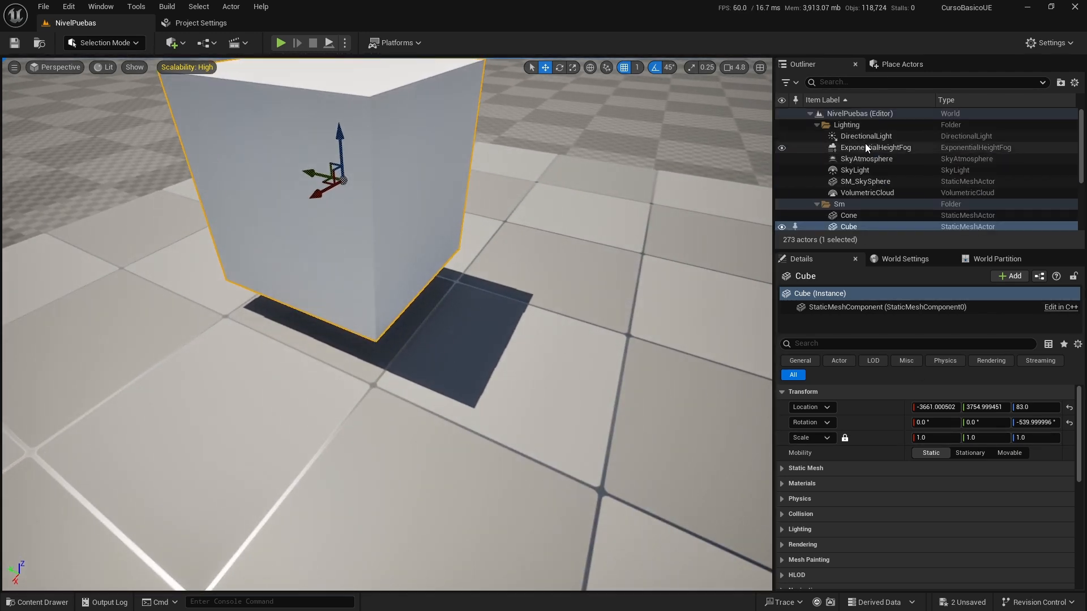
left_click(865, 137)
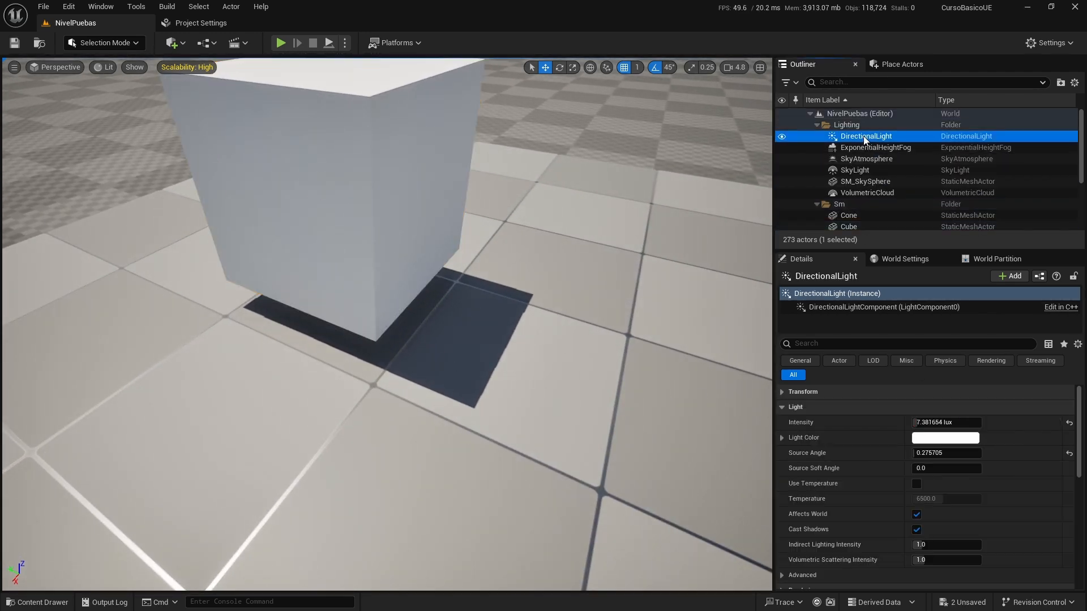
left_click(923, 452)
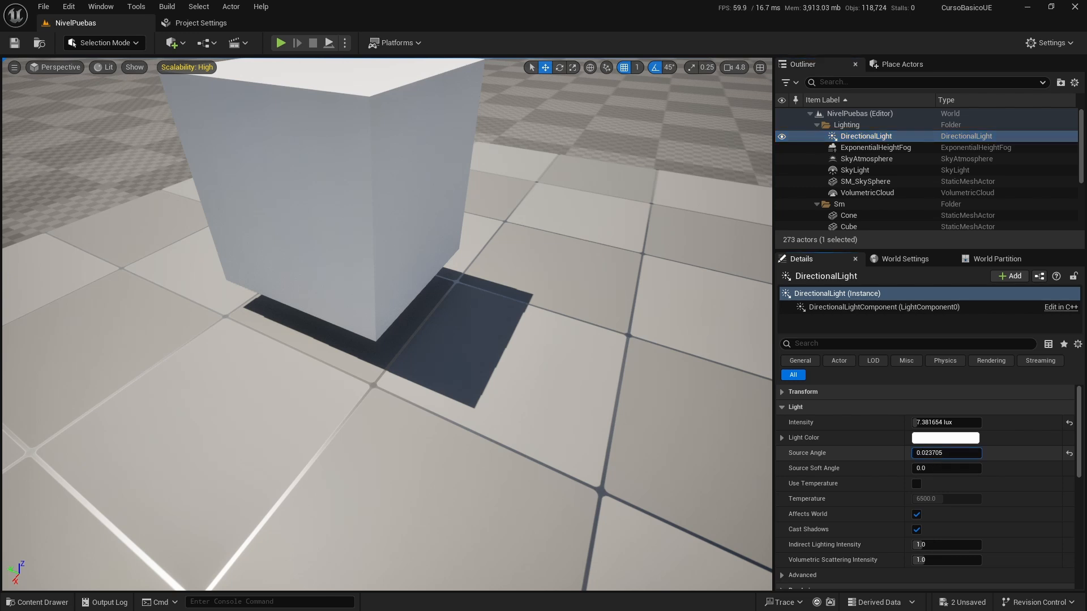
type("0.0")
key("Return")
Vary the DirectionalLight's Source Angle while watching the cube's shadow edges soften, and leave it at about 2.57.
left_click_drag(946, 453, 957, 453)
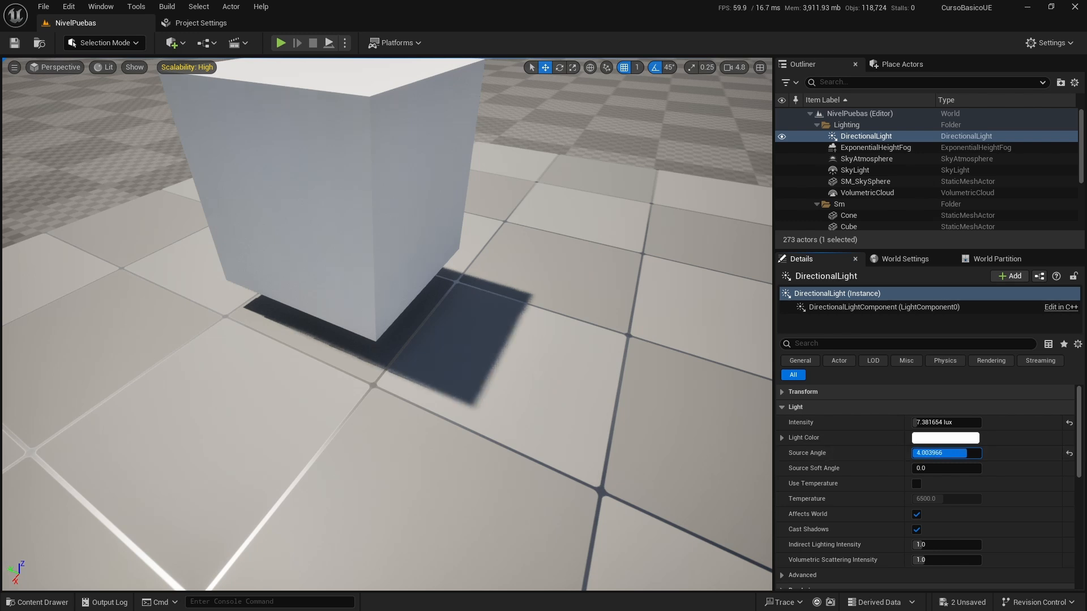
left_click_drag(957, 453, 933, 453)
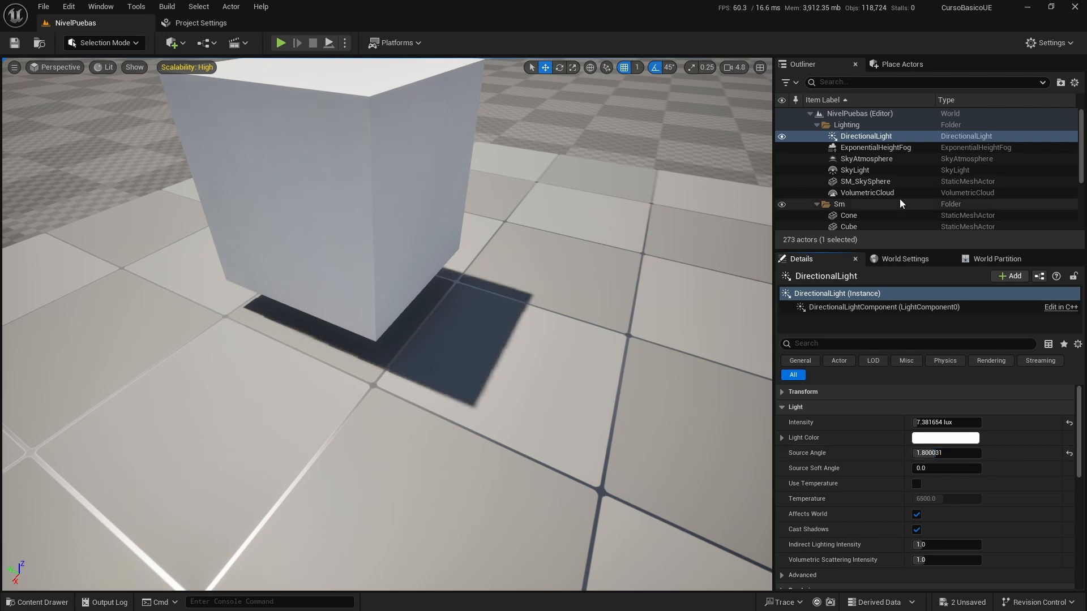
left_click(925, 456)
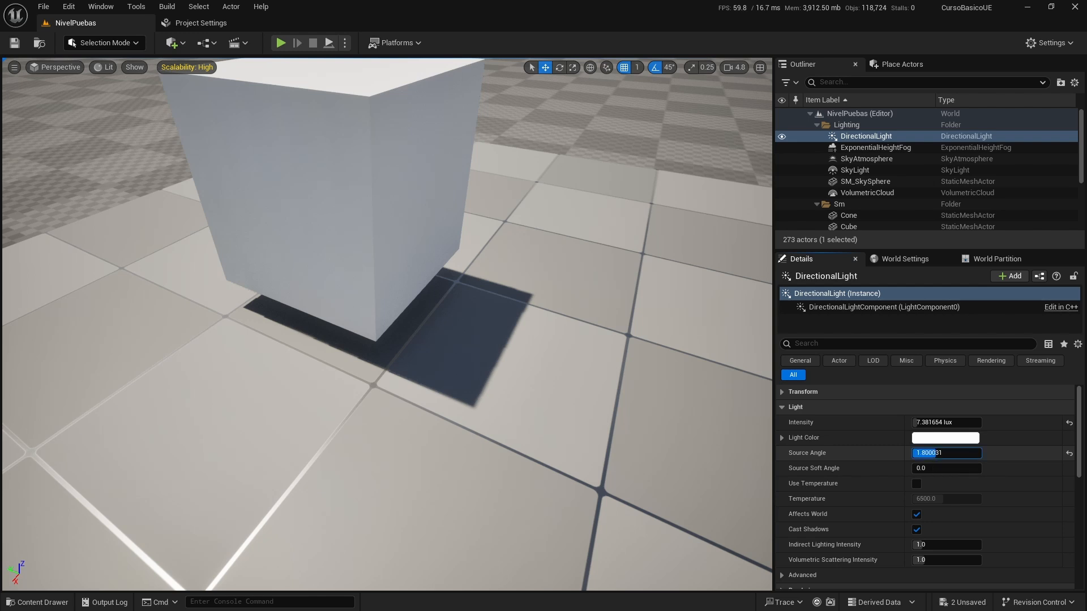
left_click_drag(924, 456, 932, 456)
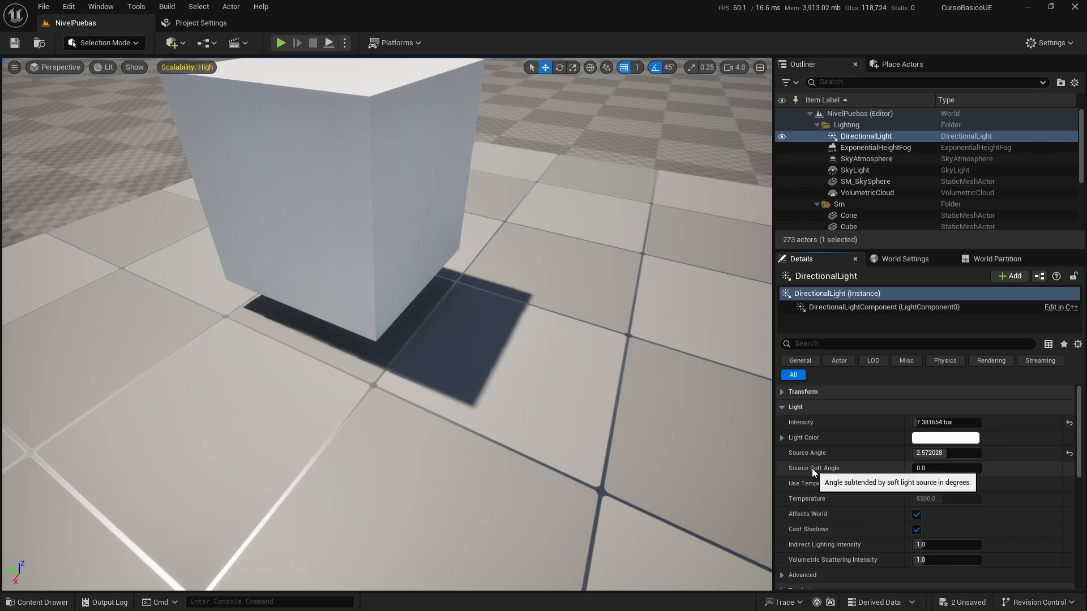
Hide the DirectionalLight with the whole cube in view.
key("s")
mouse_move(539, 401)
right_mouse_down()
mouse_move(568, 438)
mouse_move(566, 362)
mouse_move(539, 401)
right_mouse_up()
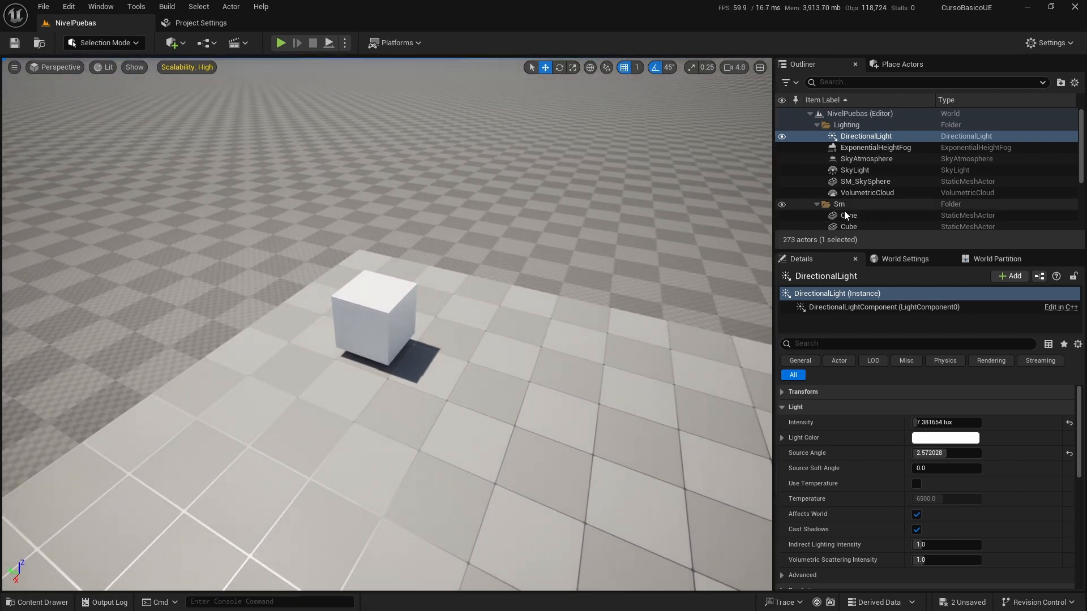
left_click(781, 136)
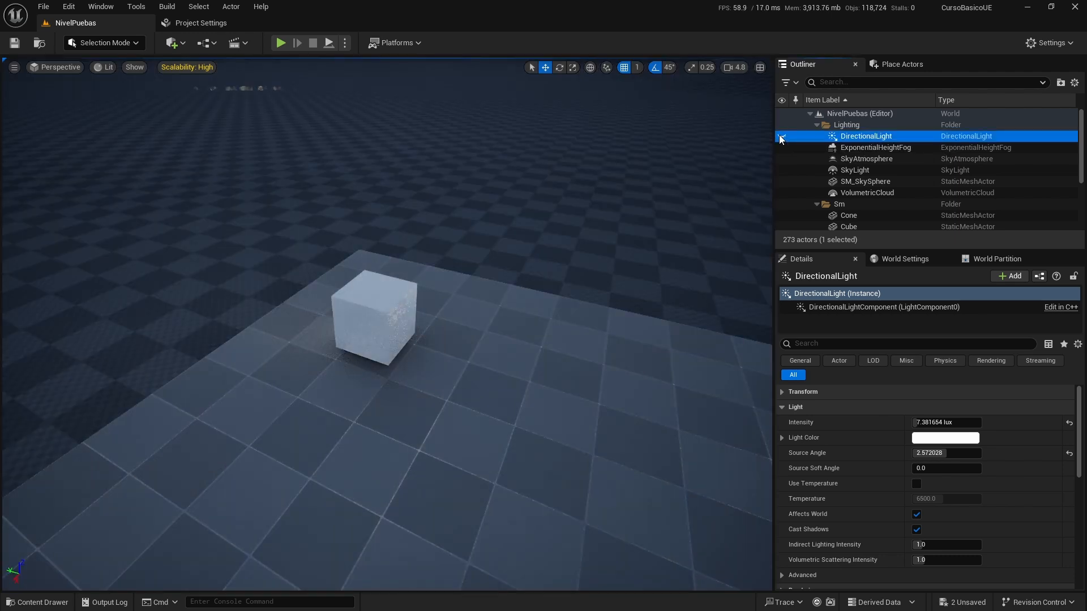
Move the PointLight actor into the Lighting folder.
scroll(867, 187, "down", 3)
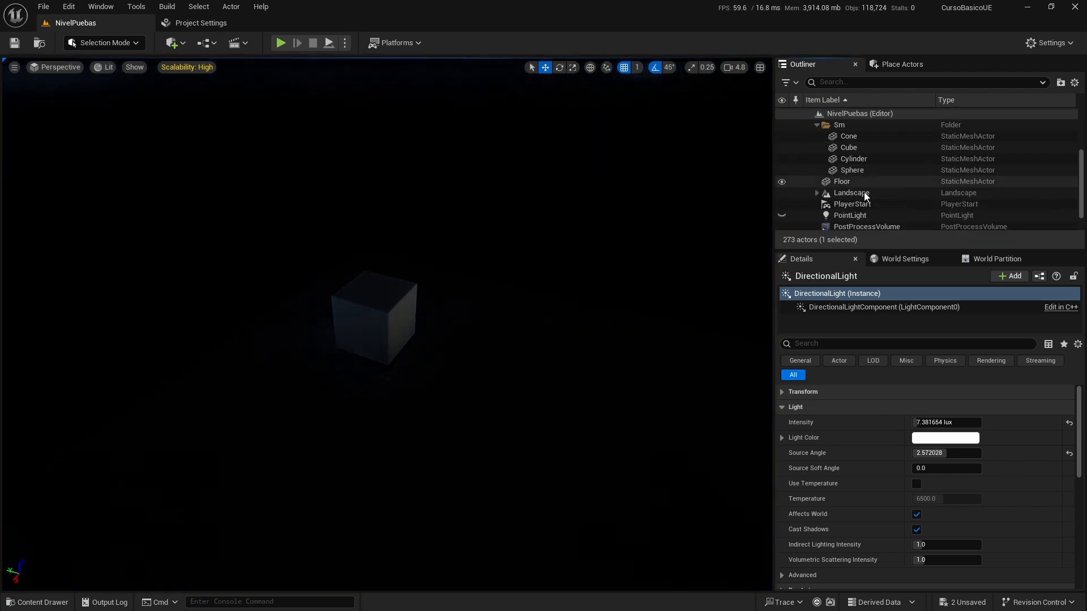
left_click(782, 215)
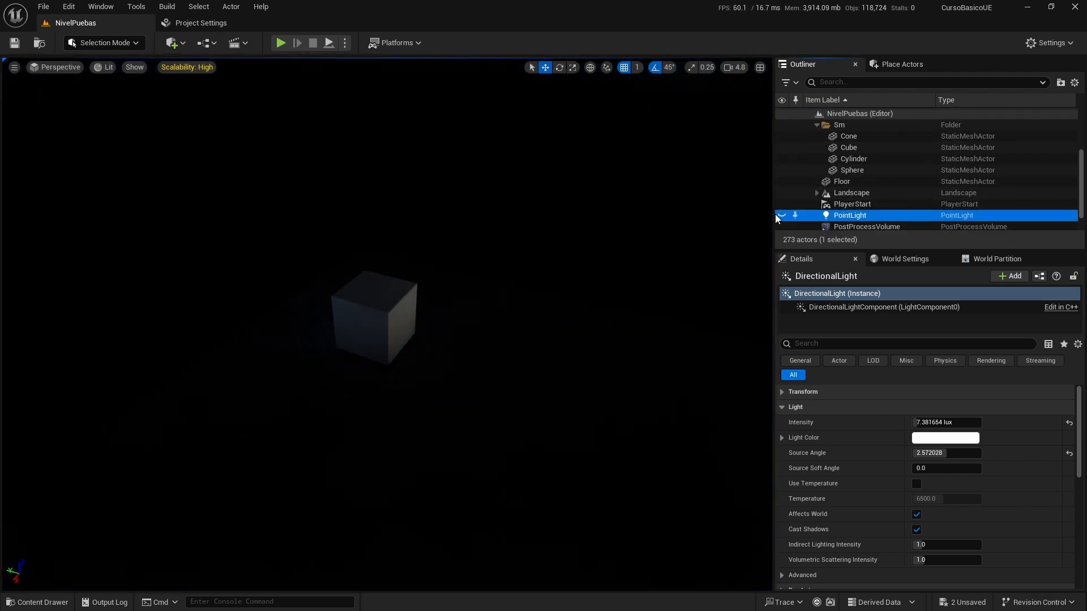
right_click(851, 221)
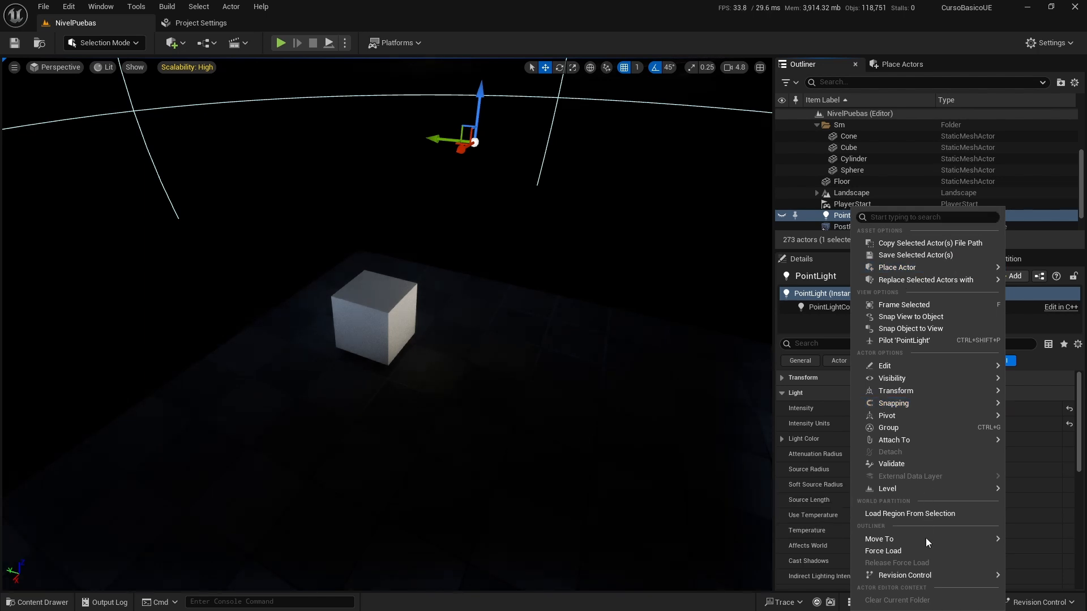
mouse_move(925, 539)
left_click(788, 589)
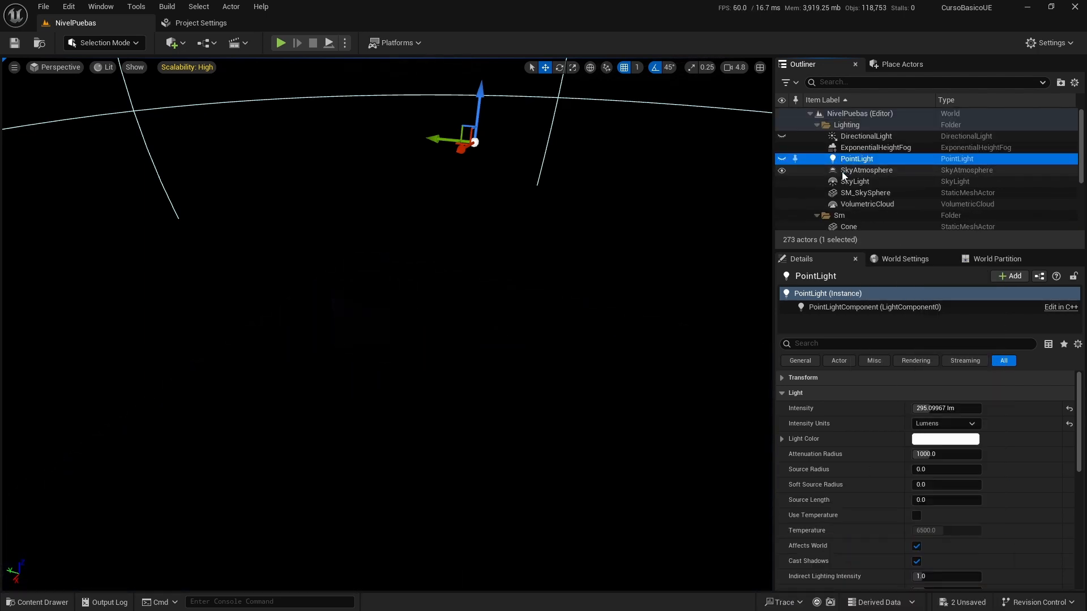
Make the PointLight visible again and inspect the shadow it casts from the cube.
left_click(782, 158)
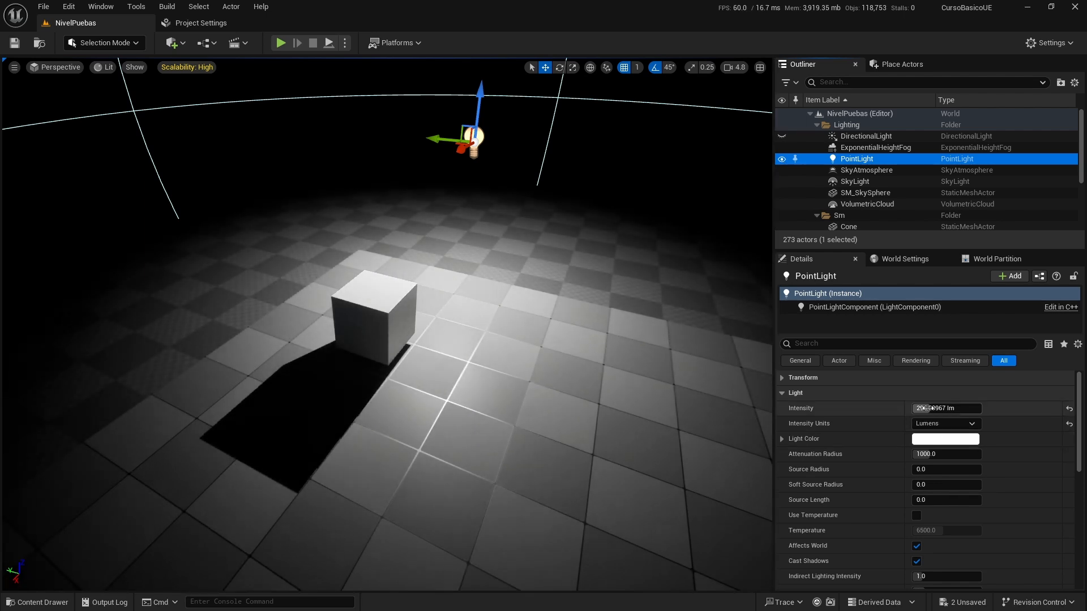
right_click_drag(369, 322, 257, 336)
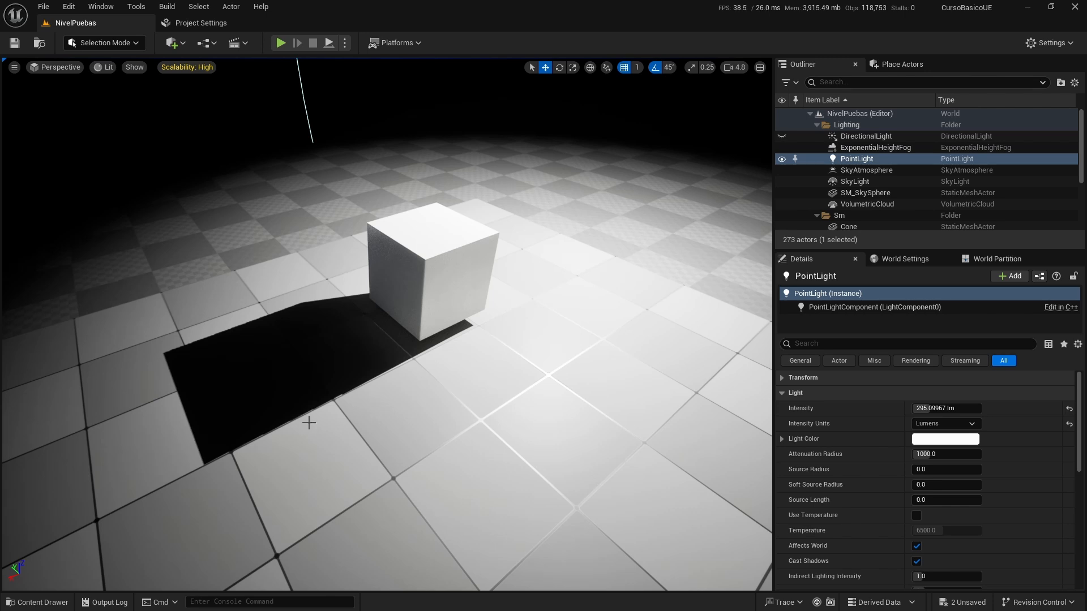
right_click_drag(471, 328, 484, 404)
scroll(464, 333, "down", 3)
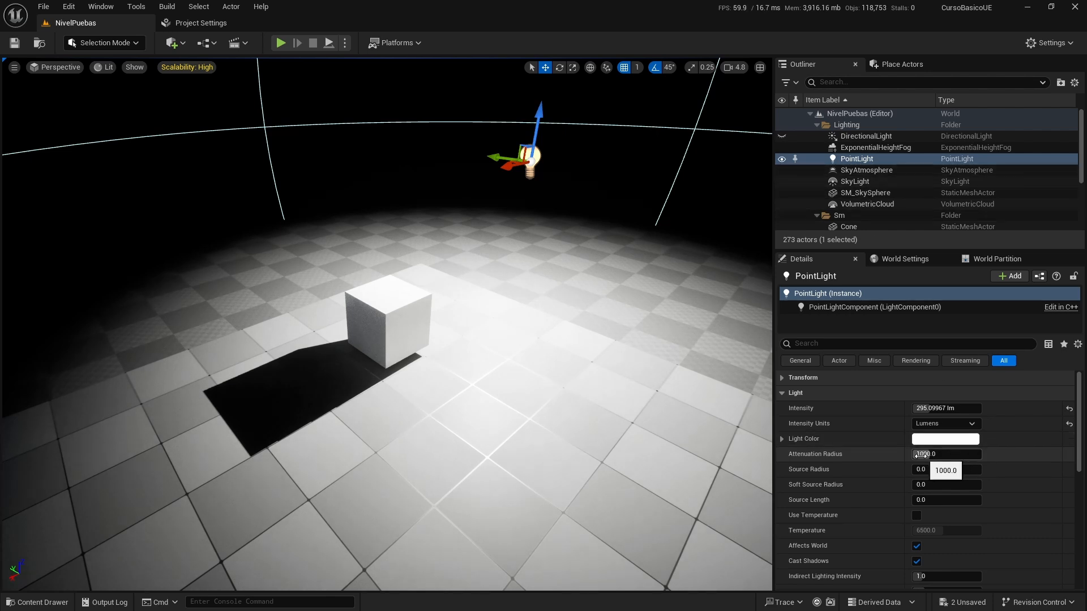
Try a PointLight Attenuation Radius of about 835 with its full range in view, and reset it to 1000.
key("s")
right_click_drag(583, 340, 617, 320)
right_click_drag(621, 453, 620, 456)
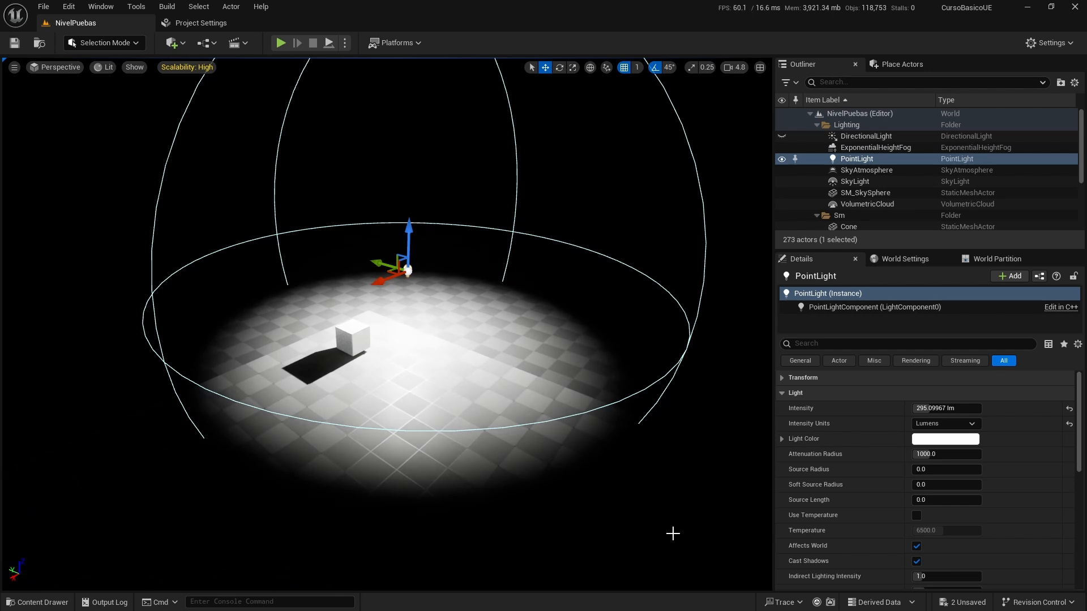
mouse_move(933, 454)
left_mouse_down()
mouse_move(962, 454)
mouse_move(914, 453)
mouse_move(939, 454)
mouse_move(926, 454)
left_mouse_up()
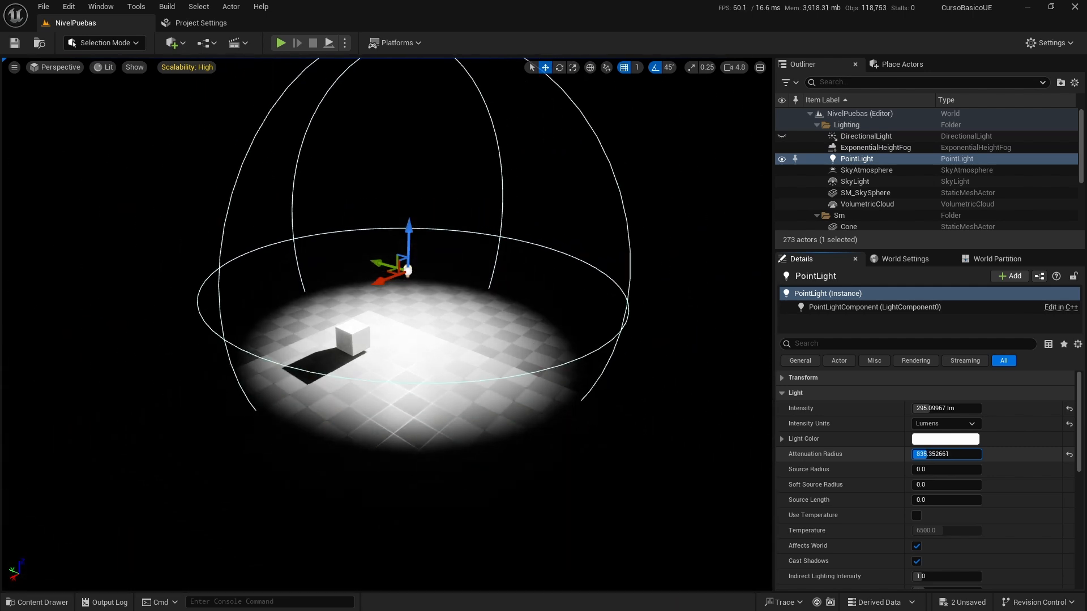
left_click(1068, 455)
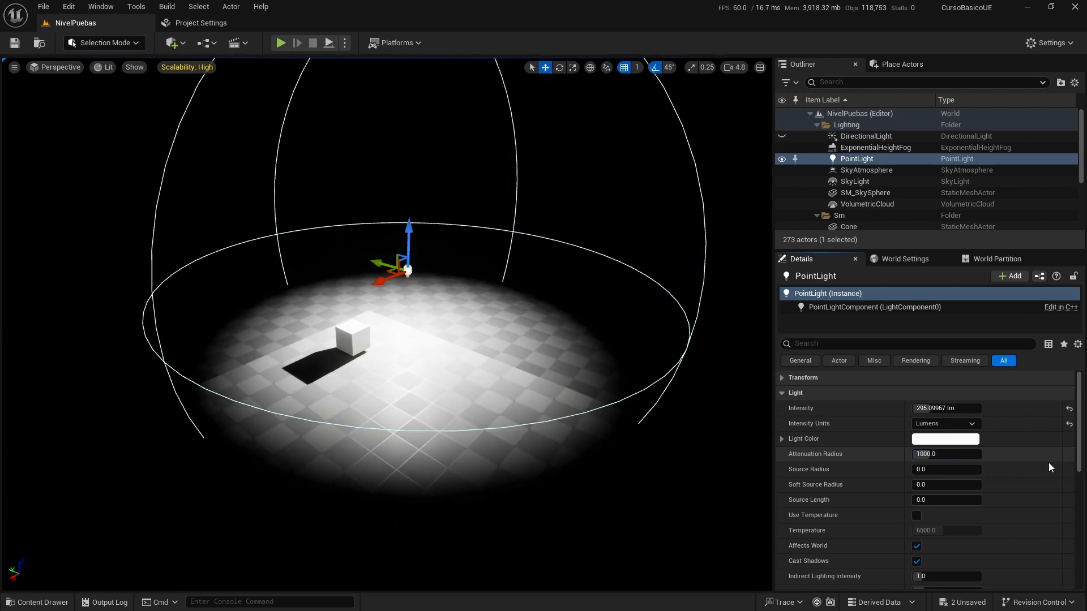
Lower the PointLight's intensity to about 124 lm, and reset it to its default of about 100.53 lm.
mouse_move(535, 360)
right_mouse_down()
mouse_move(521, 365)
mouse_move(538, 353)
right_mouse_up()
key("w")
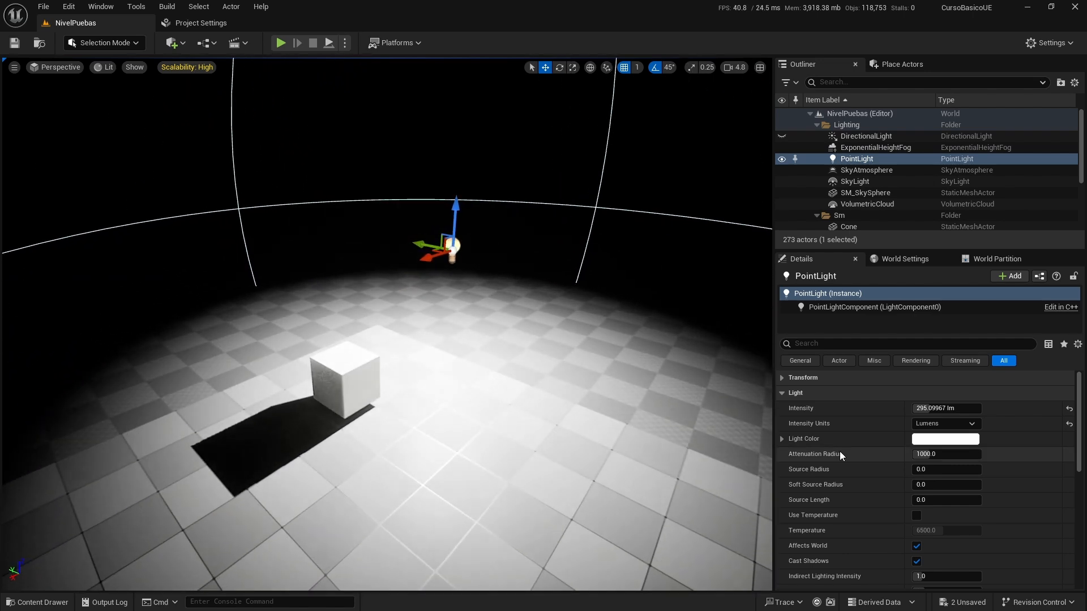
left_click_drag(945, 409, 930, 410)
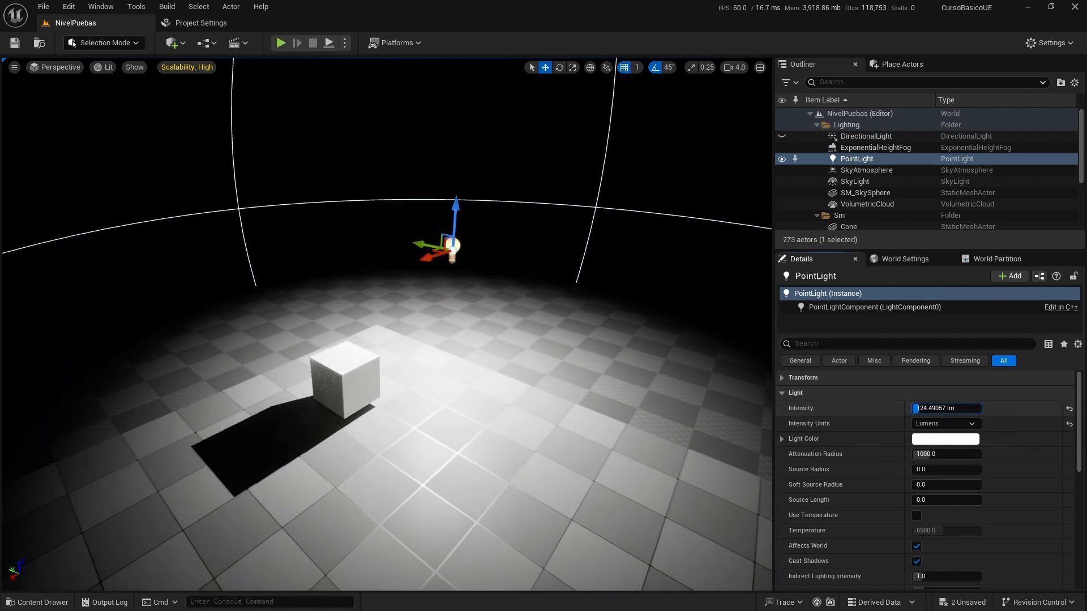
left_click(1069, 408)
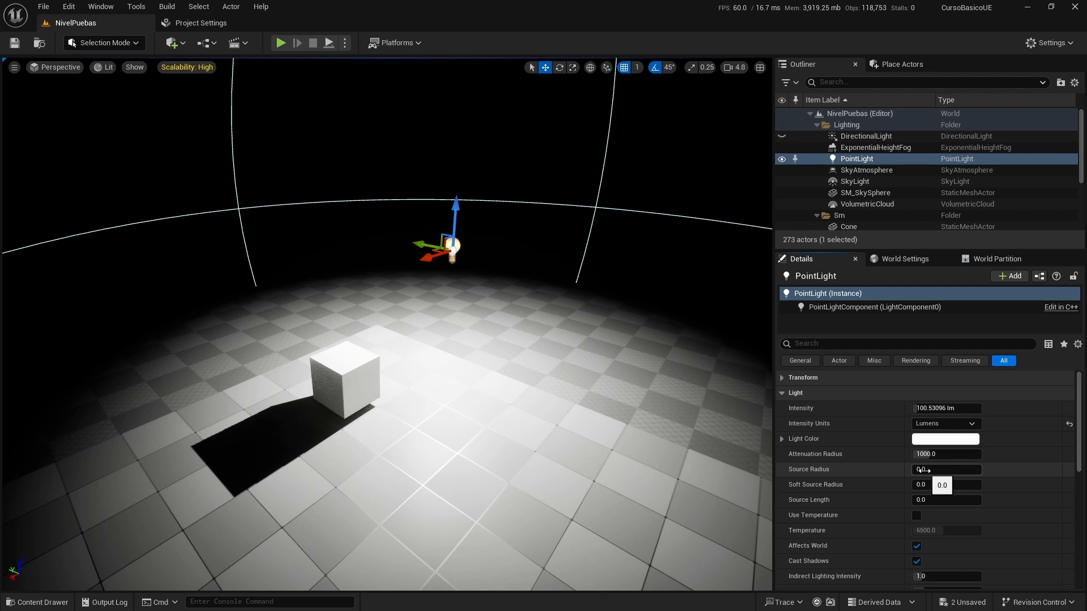
Check the DirectionalLight's Source Angle for comparison, and raise the PointLight's Source Radius to 480 to study the cube's shadow.
left_click(864, 136)
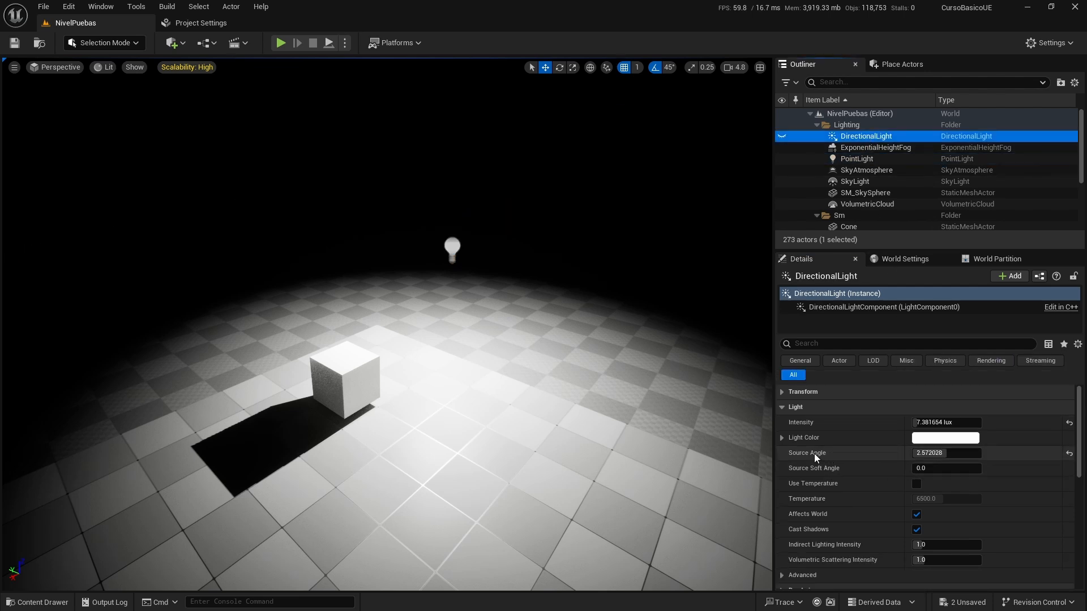
left_click(869, 161)
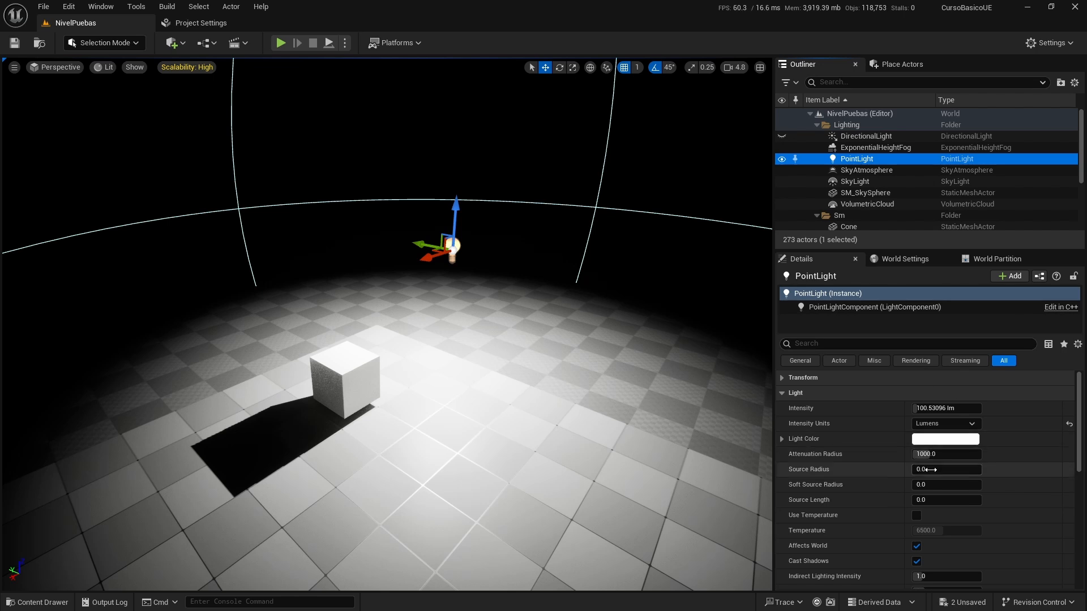
mouse_move(918, 469)
left_mouse_down()
mouse_move(988, 469)
mouse_move(914, 469)
left_mouse_up()
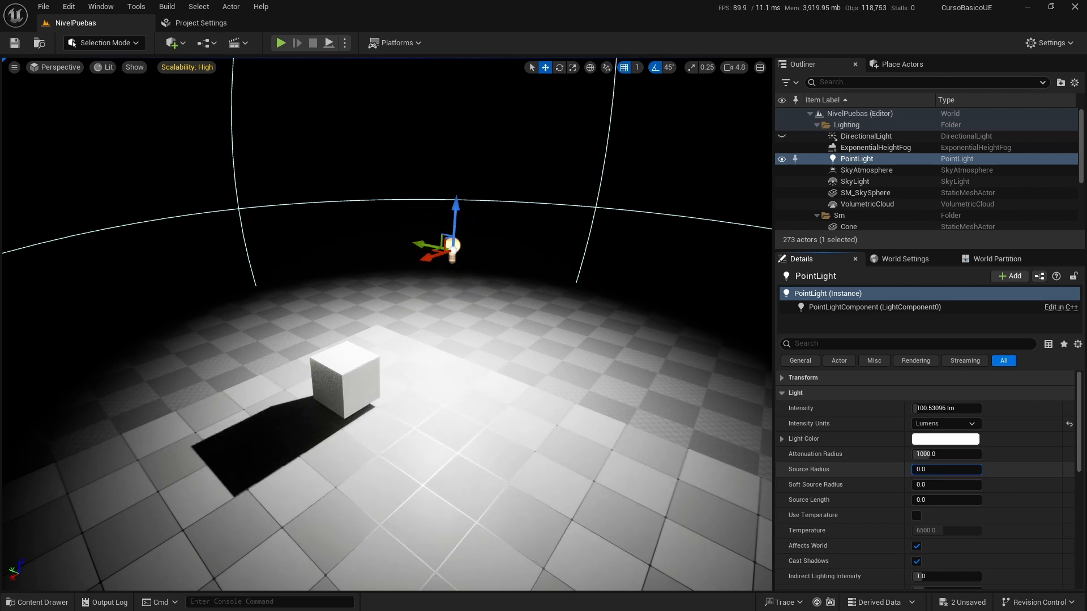
right_click_drag(577, 410, 544, 417)
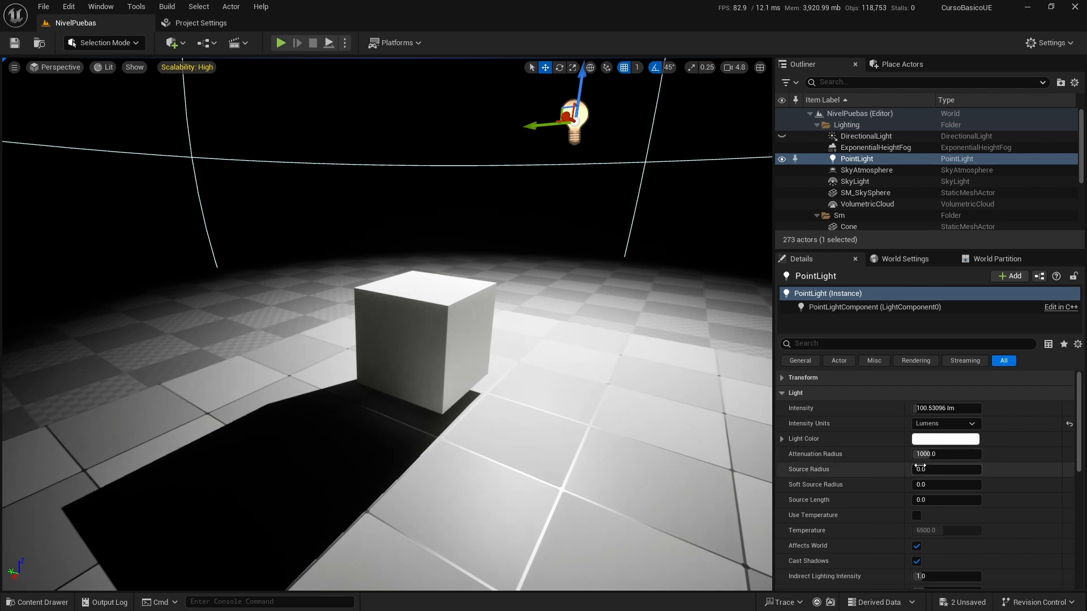
left_click_drag(923, 470, 1020, 470)
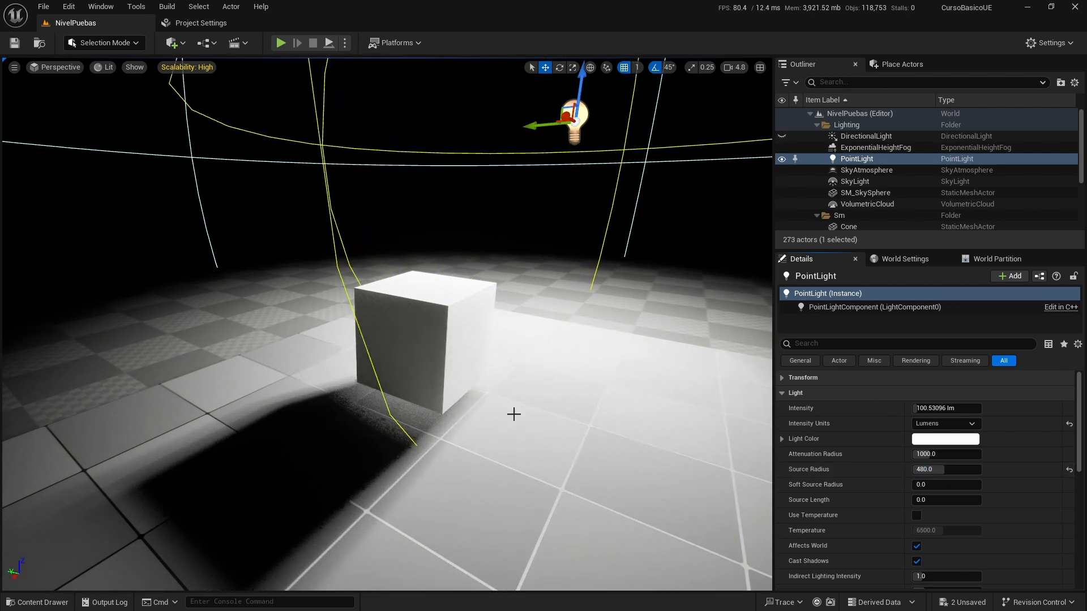
scroll(513, 414, "down", 8)
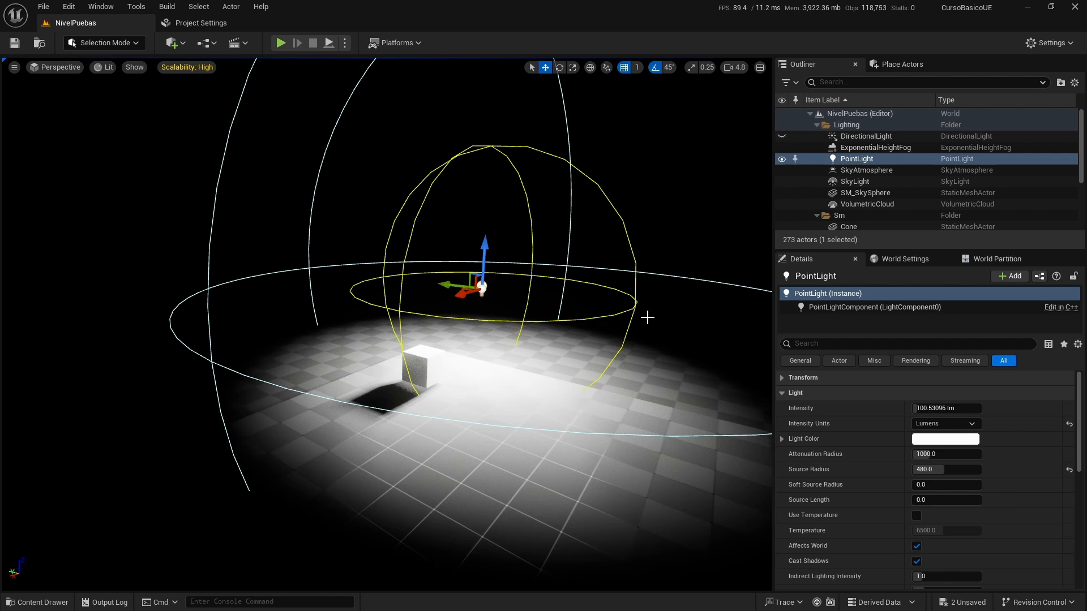
scroll(388, 324, "up", 6)
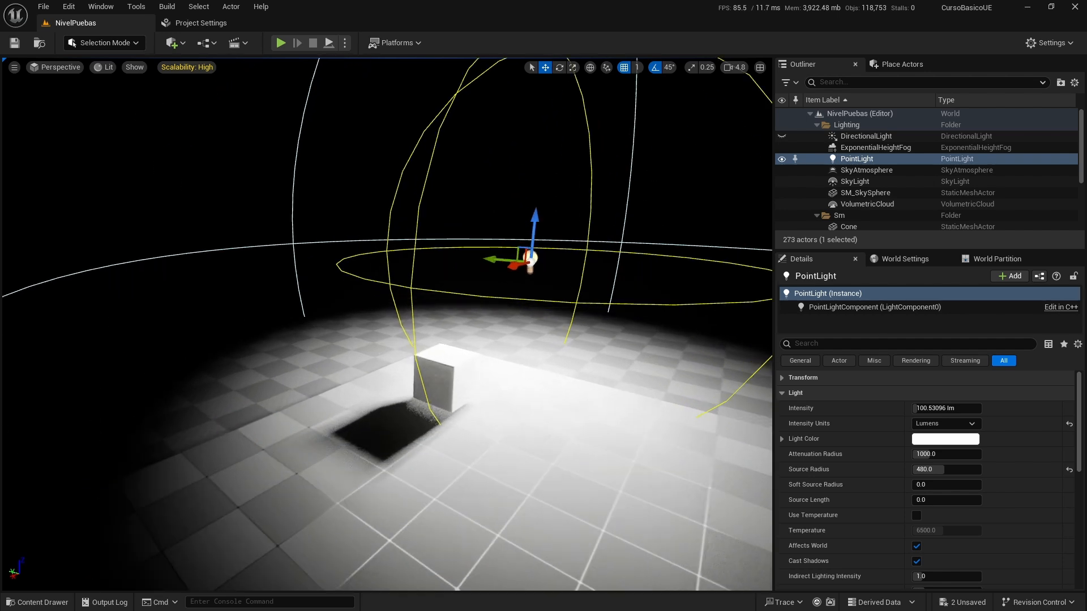
Reduce the PointLight's Source Radius to 184 and set it to 50.
left_click_drag(943, 469, 925, 469)
left_click(941, 469)
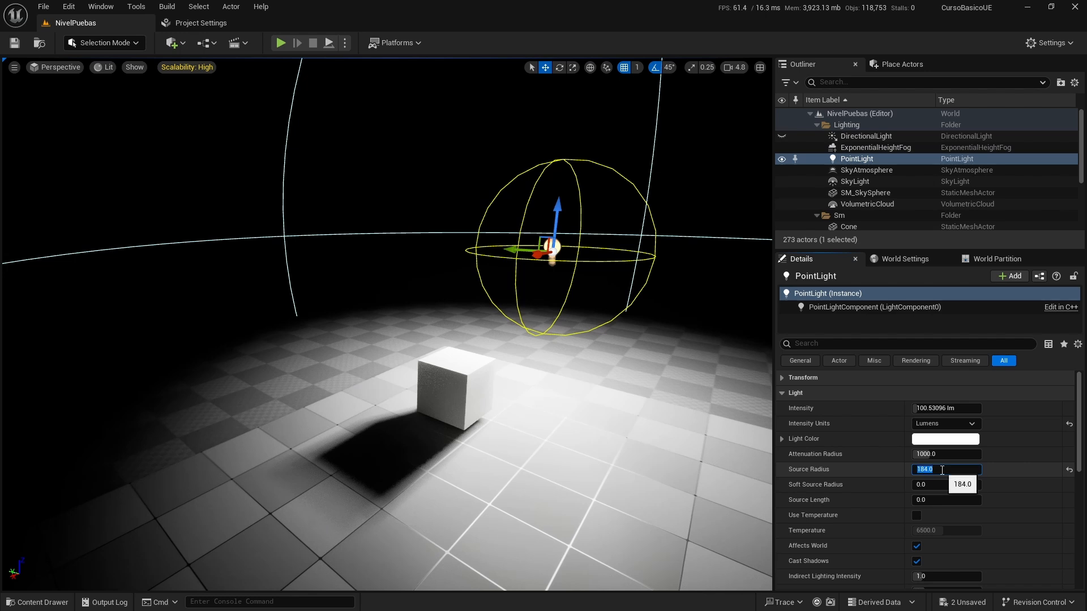
right_click_drag(640, 419, 718, 493)
key("s")
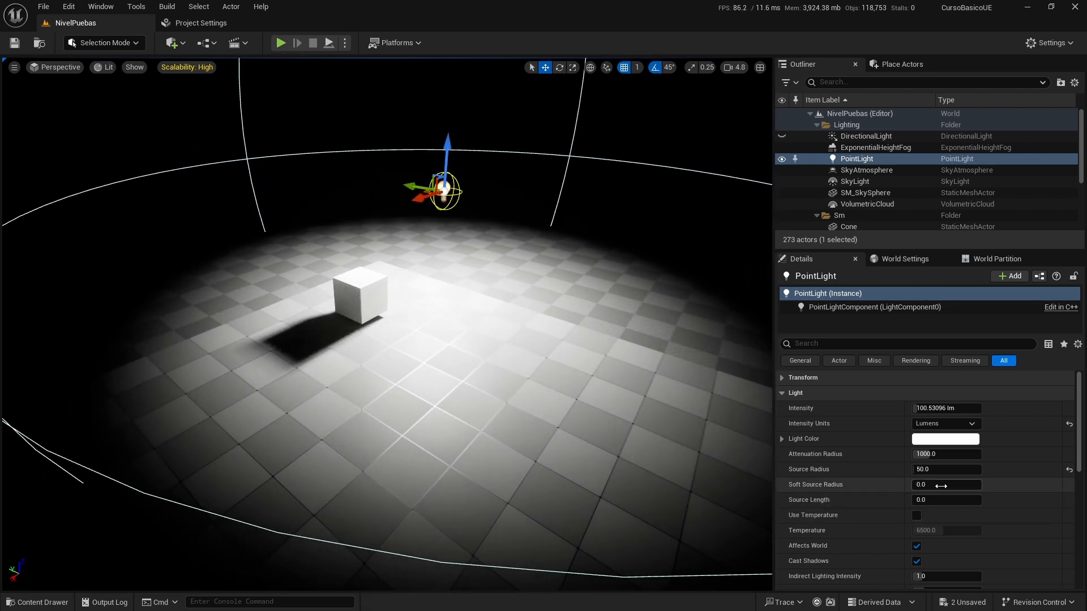
Try a Soft Source Radius of 1000 on the PointLight while watching the floor reflections, and return it to 0.
right_click_drag(688, 498, 688, 523)
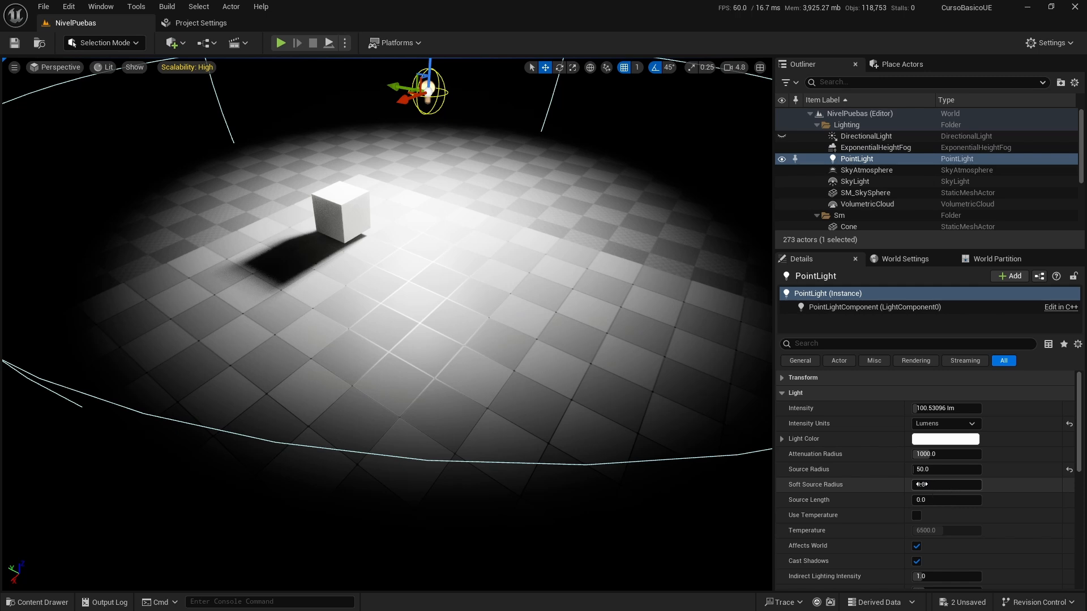
left_click_drag(914, 485, 976, 485)
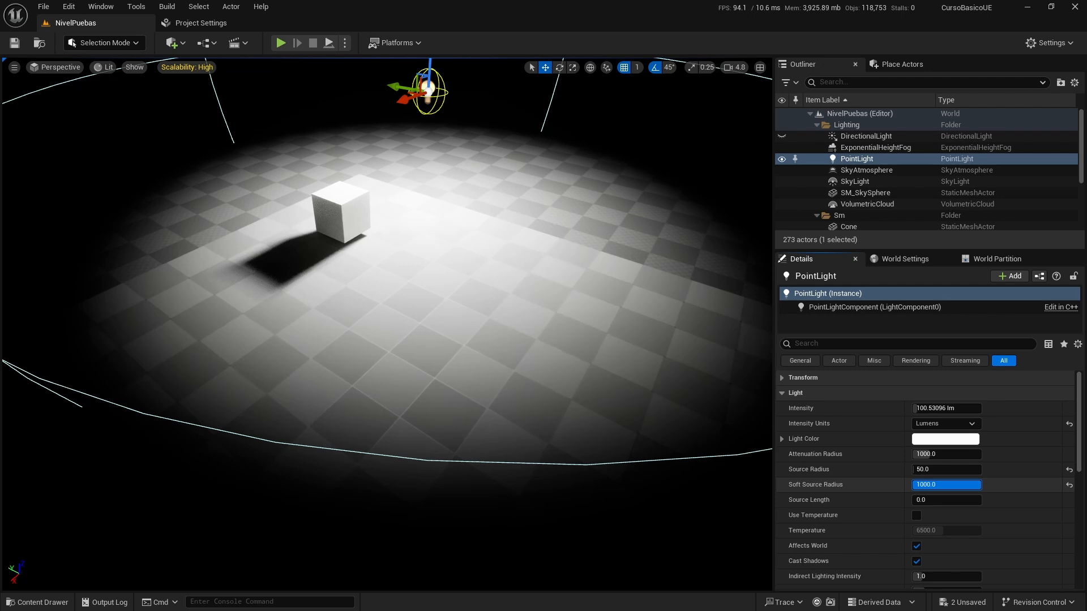
left_click_drag(956, 484, 912, 485)
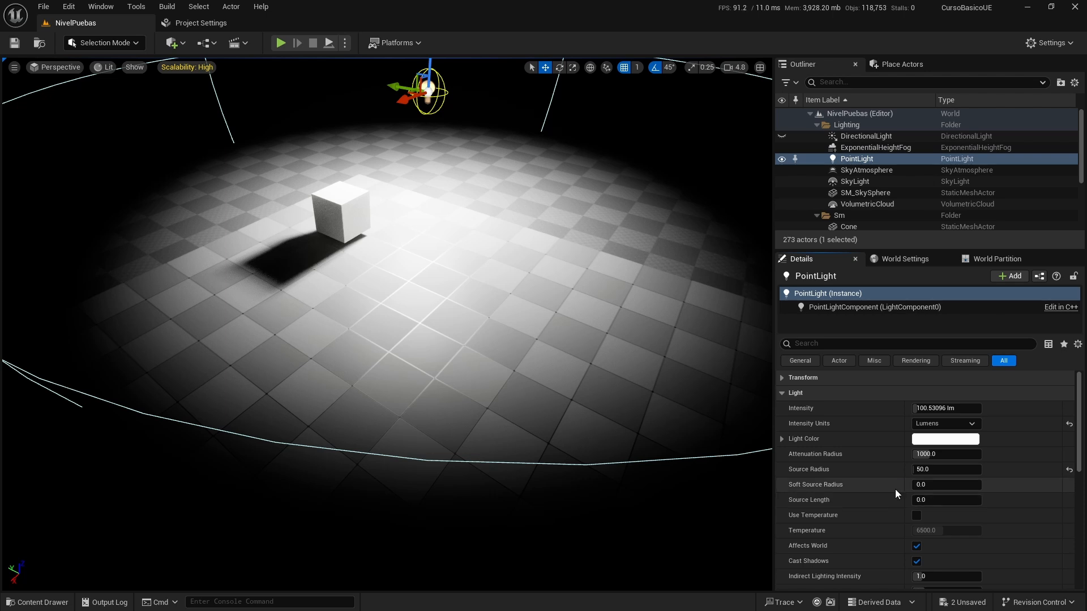
Make the DirectionalLight visible again and hide the PointLight.
left_click(853, 138)
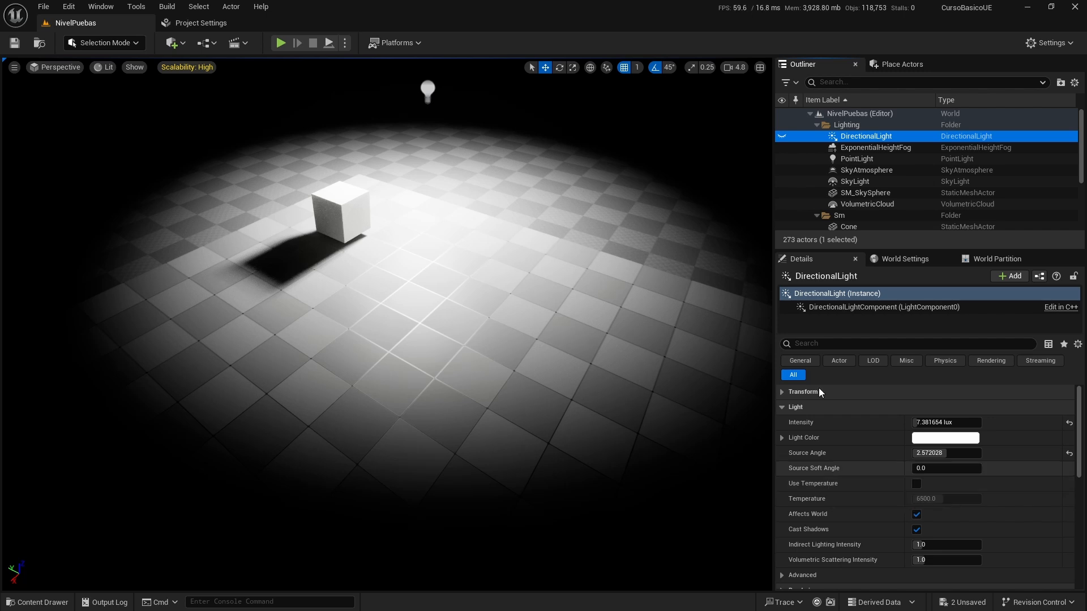
left_click(782, 136)
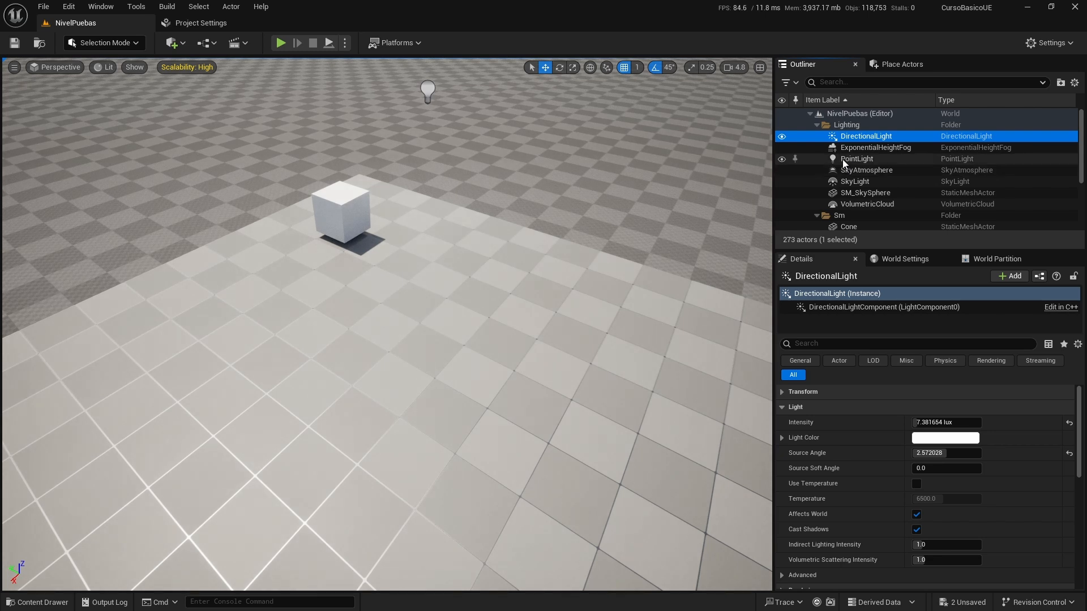
left_click(781, 161)
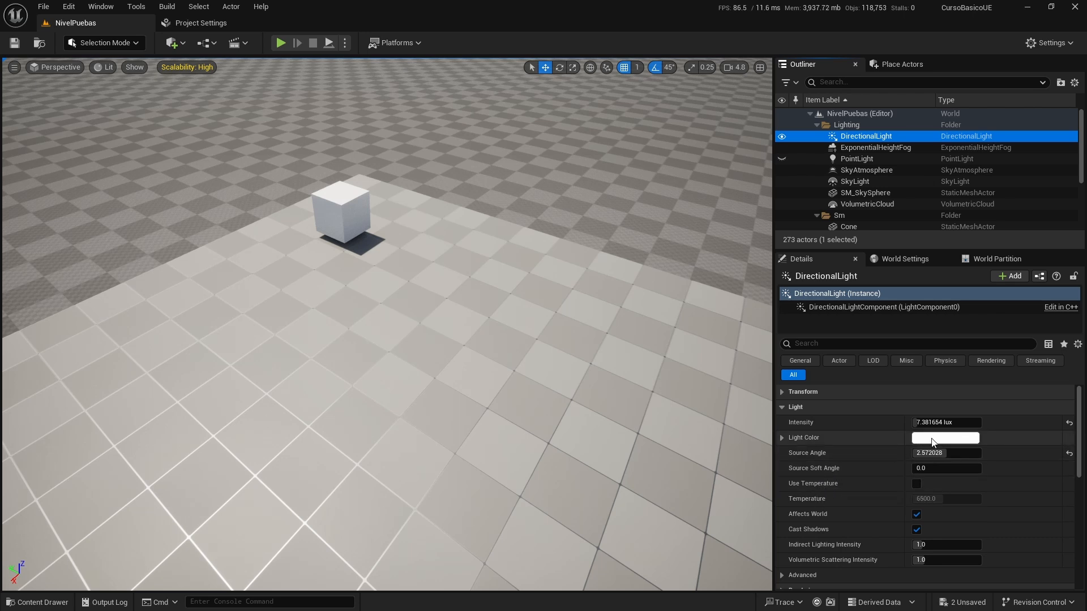
Enable Use Temperature on the DirectionalLight and try a warm color temperature of 1700 with the horizon in view.
left_click(916, 485)
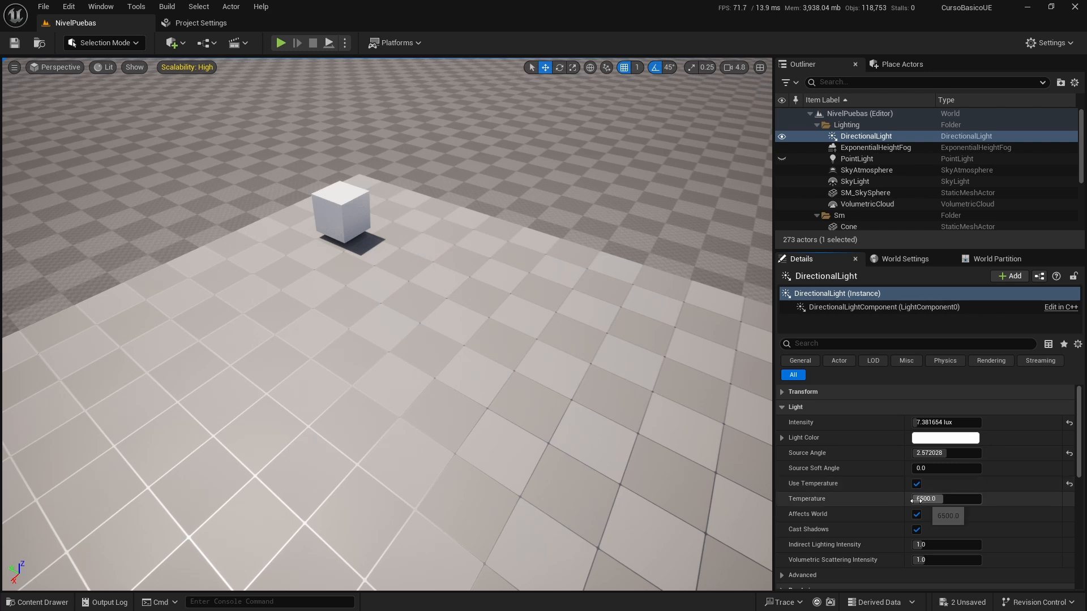
right_click_drag(540, 437, 577, 515)
key("s")
key("w")
key("s")
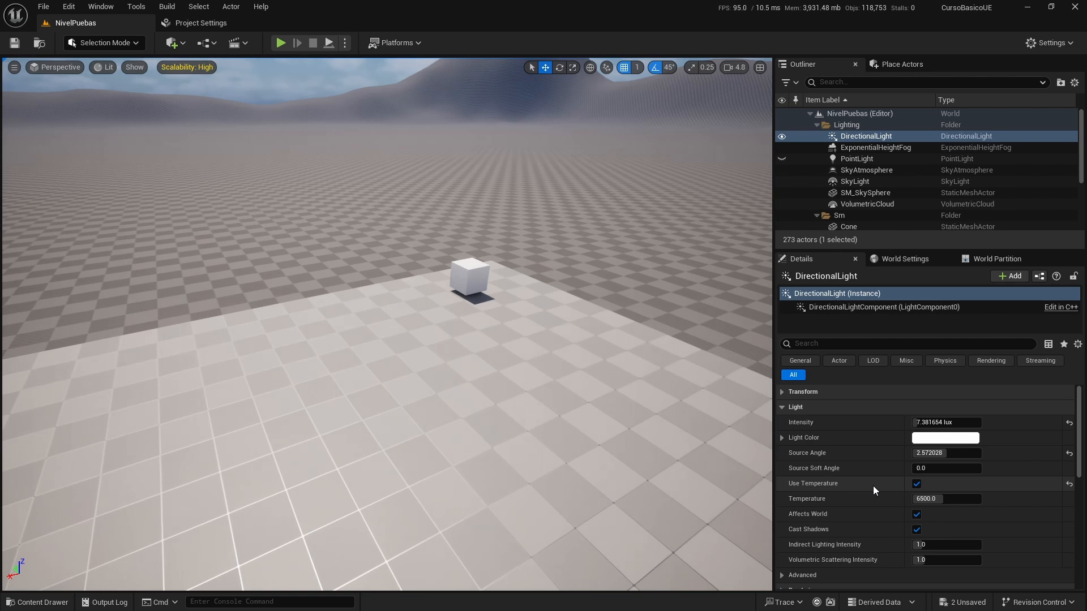
left_click_drag(933, 498, 911, 499)
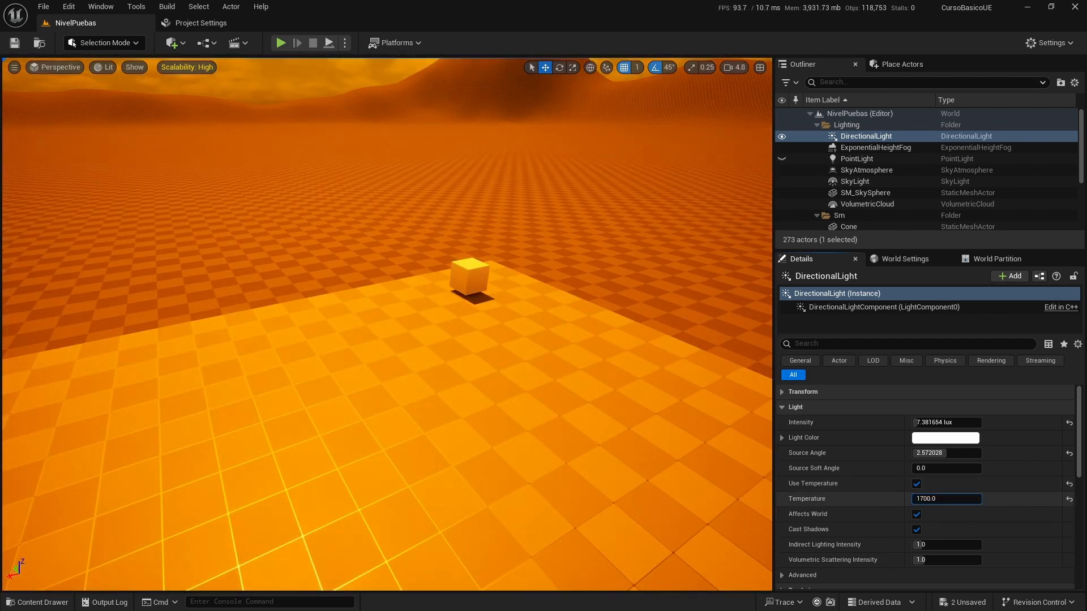
Try a cooler DirectionalLight temperature of about 7715, and reset both Temperature and Use Temperature to their defaults.
mouse_move(925, 499)
left_mouse_down()
mouse_move(981, 498)
mouse_move(939, 499)
left_mouse_up()
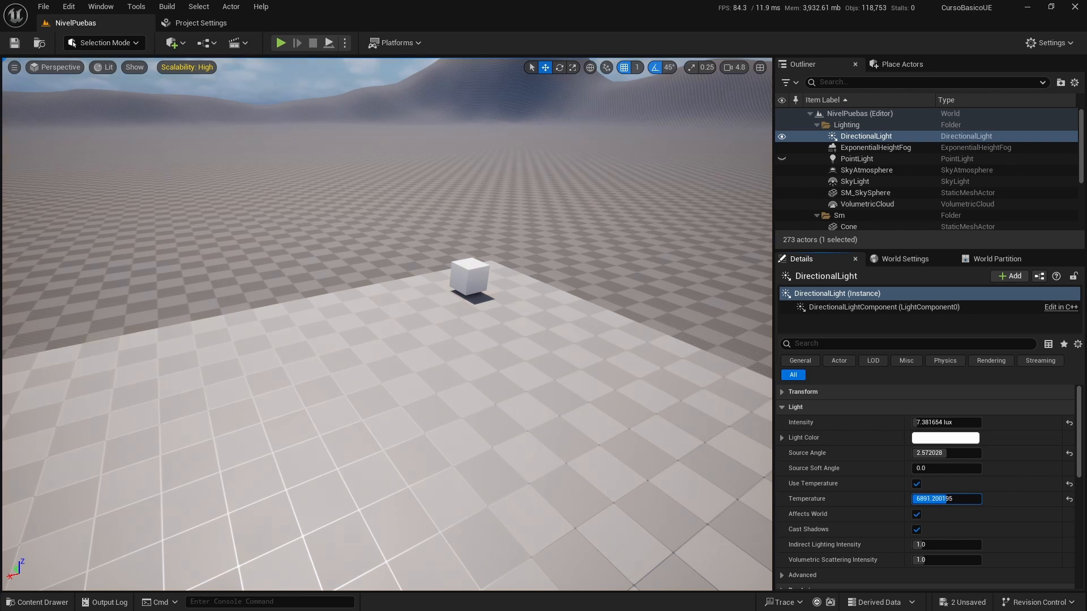
left_click_drag(952, 499, 951, 498)
mouse_move(951, 498)
left_mouse_down()
mouse_move(937, 498)
mouse_move(963, 499)
left_mouse_up()
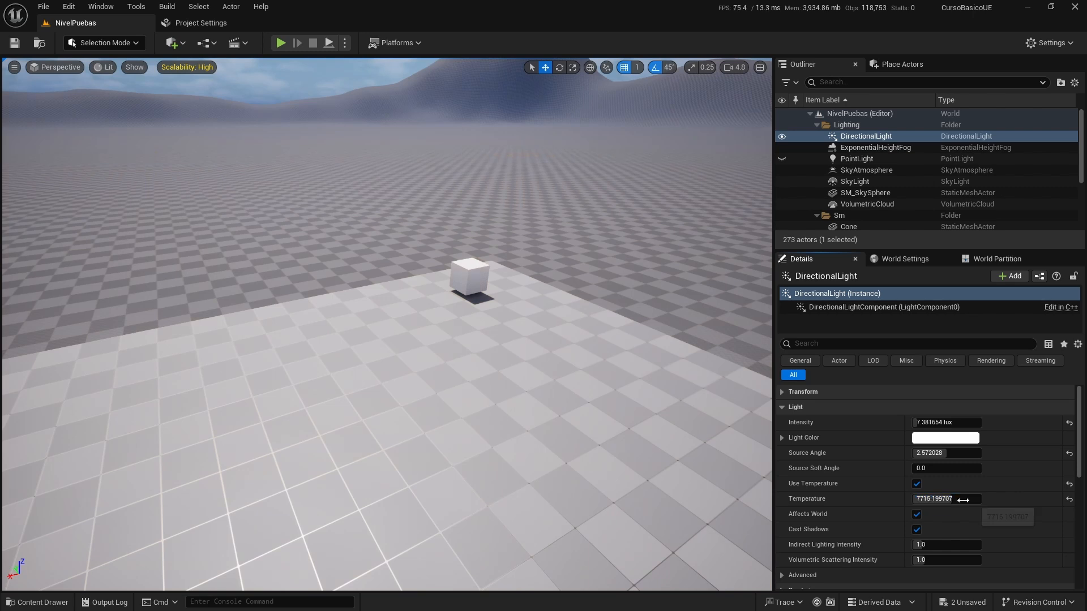
left_click(1069, 499)
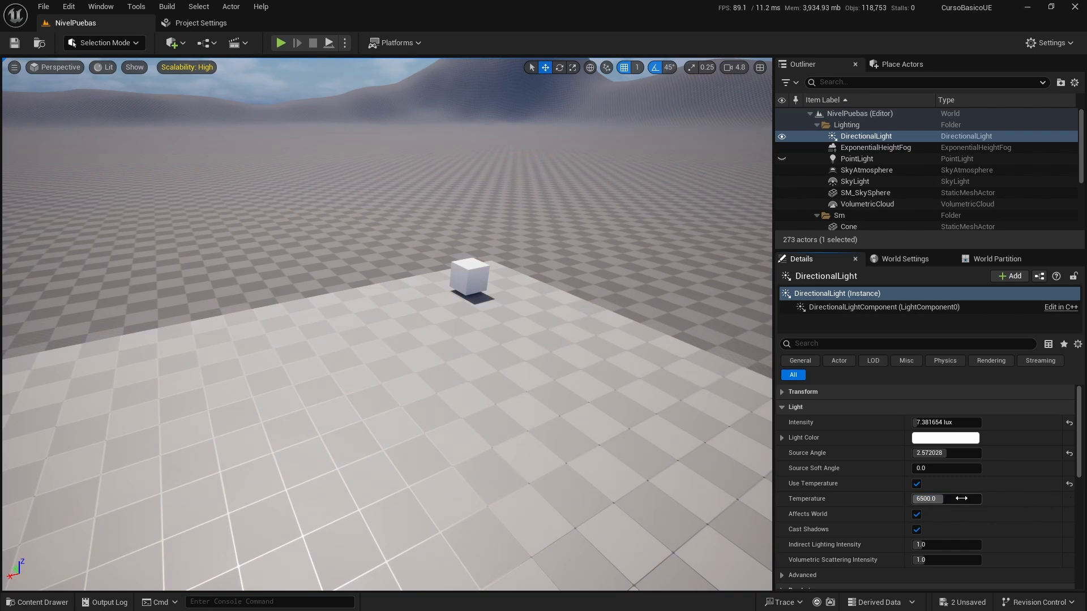
left_click(1069, 483)
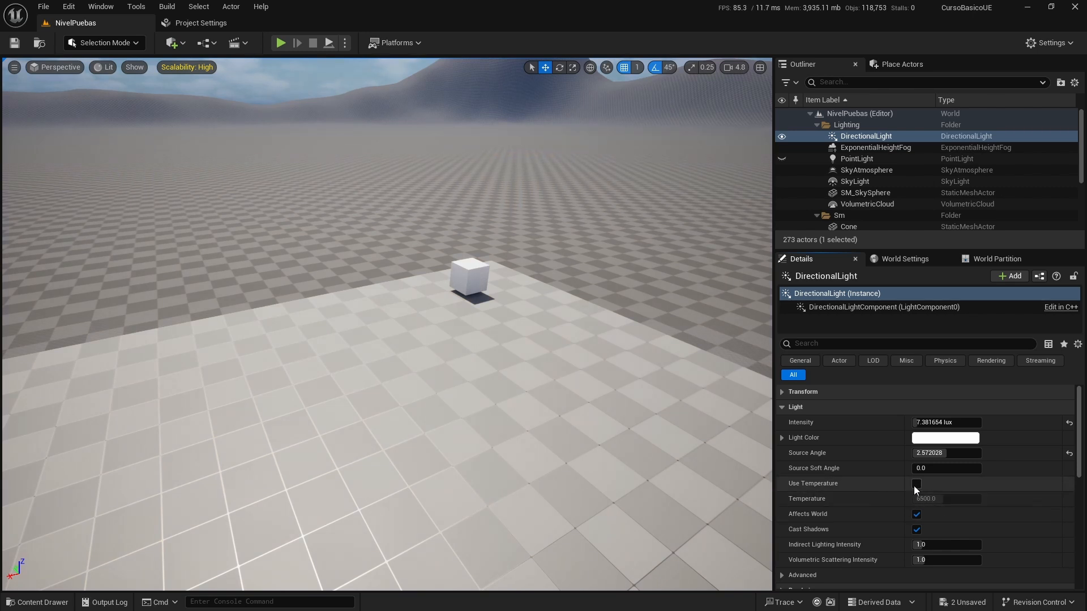
Switch the DirectionalLight's Affects World off and back on, and do the same with Cast Shadows to compare the effect.
scroll(891, 492, "down", 1)
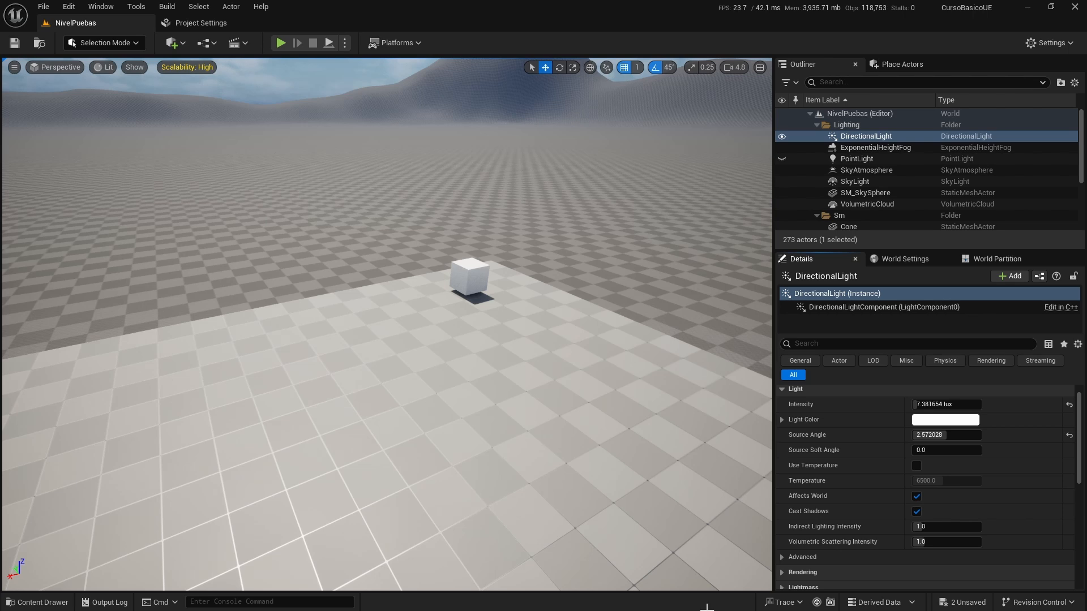
left_click(915, 496)
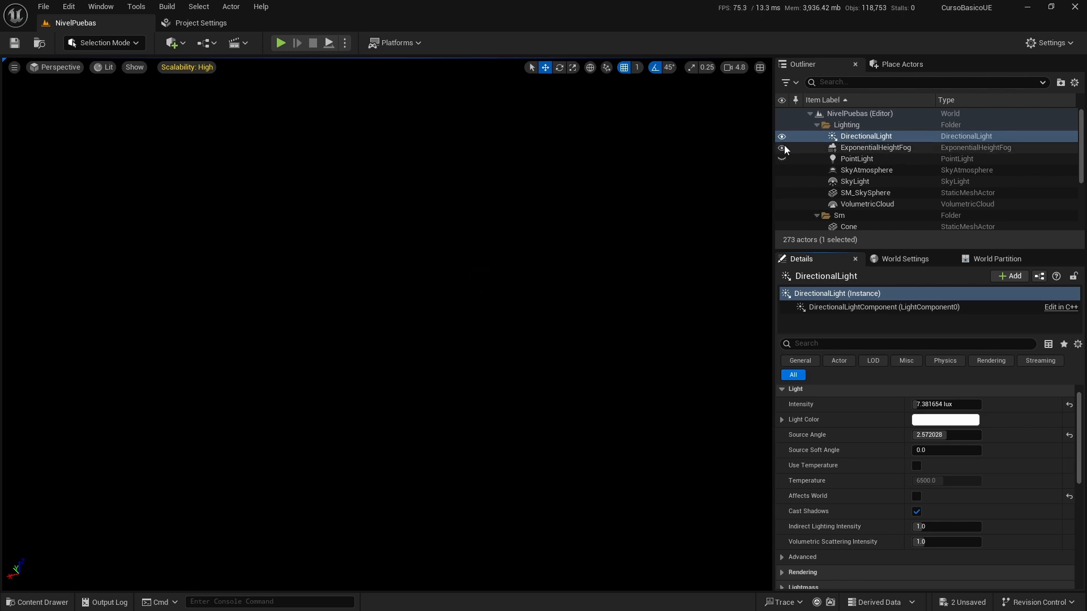
left_click(915, 496)
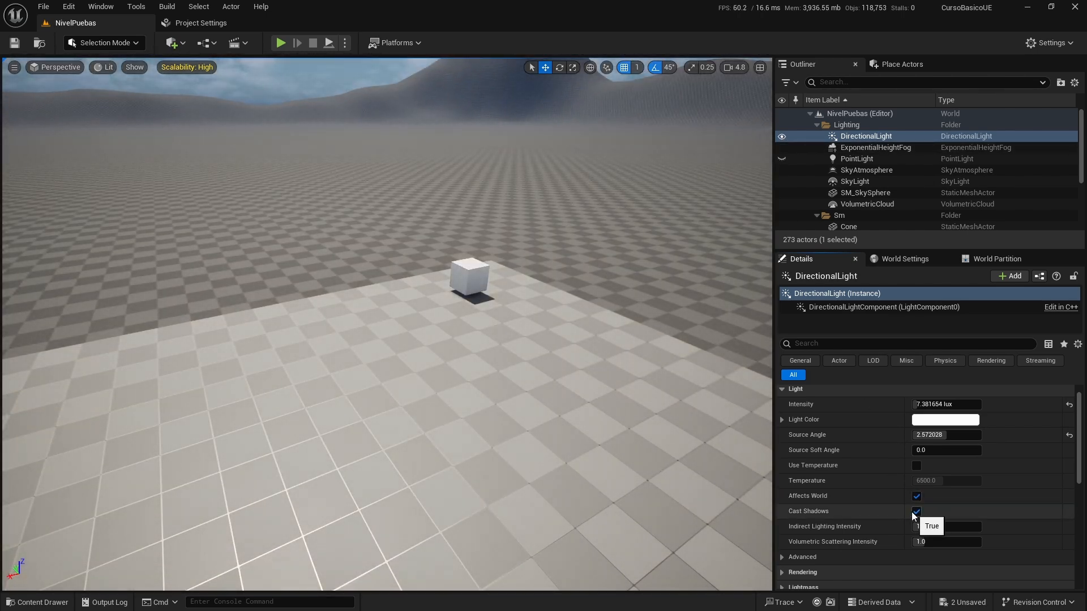
left_click(916, 511)
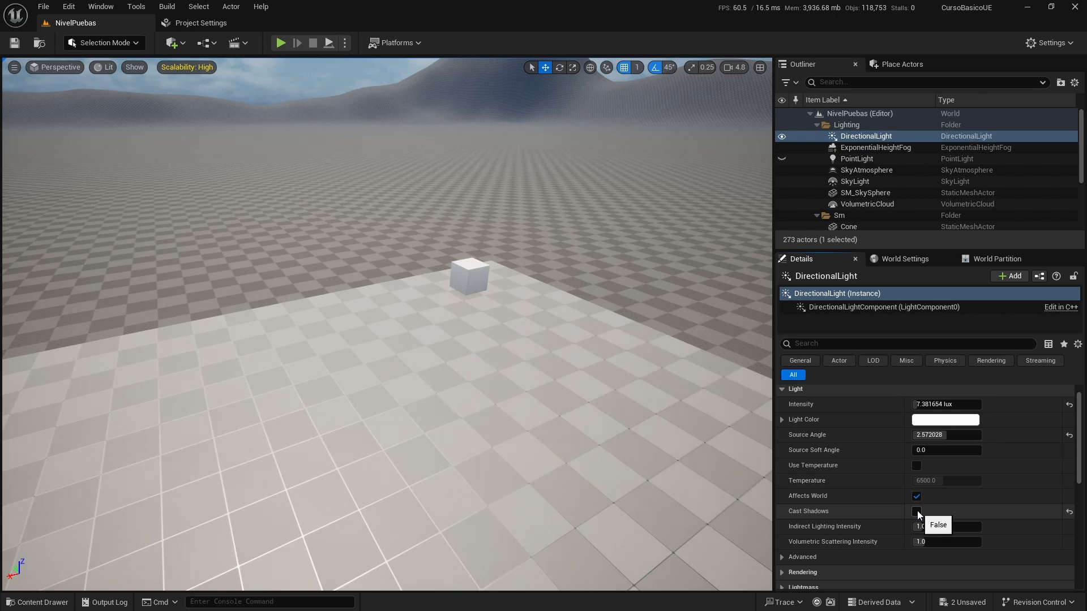
left_click(916, 511)
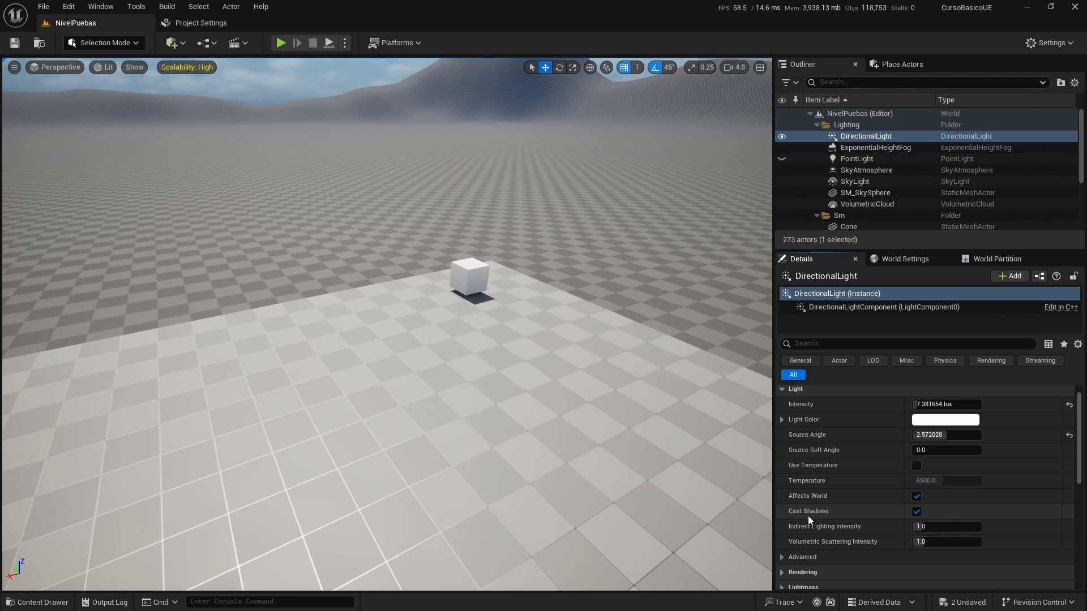
Examine the cube's shaded faces and its shadow up close from several sides to study the indirect lighting.
scroll(849, 509, "down", 1)
scroll(853, 508, "down", 2)
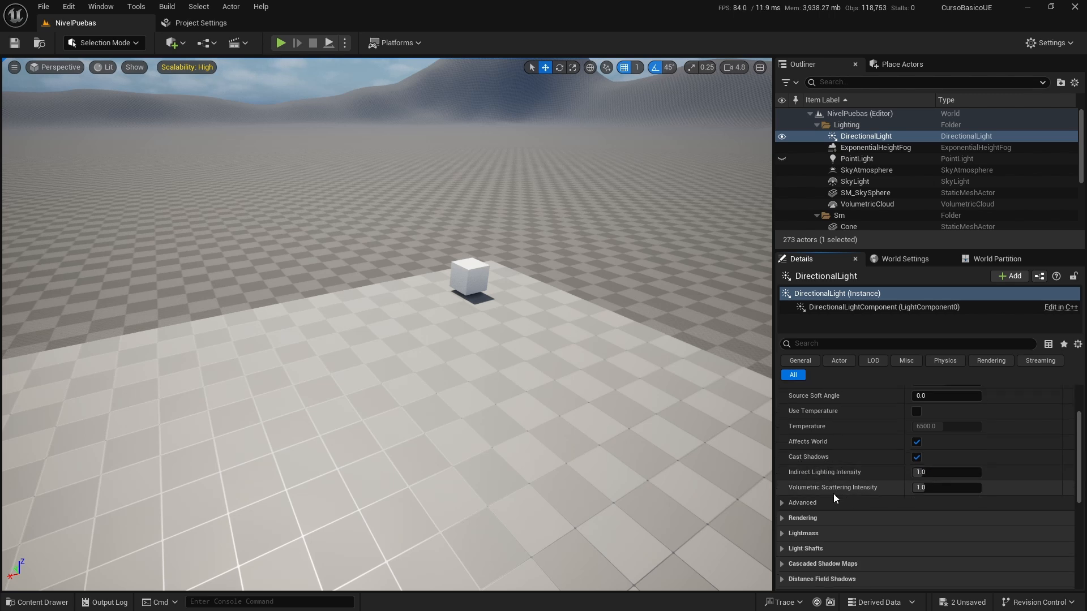
scroll(846, 443, "down", 1)
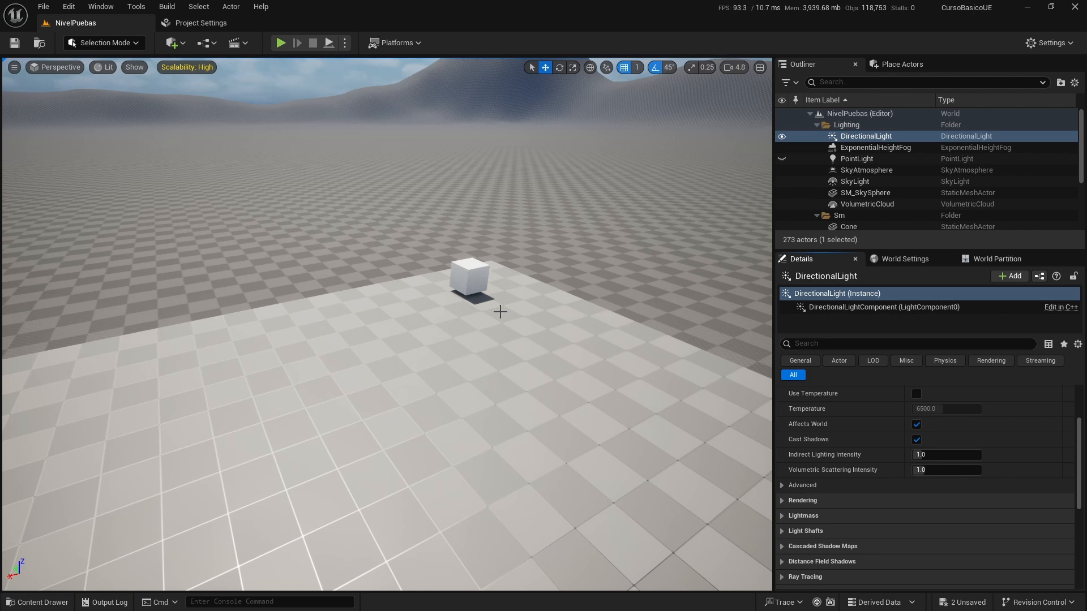
right_click_drag(437, 315, 374, 341)
key("w")
key("w")
scroll(526, 331, "down", 3)
key("a")
key("s")
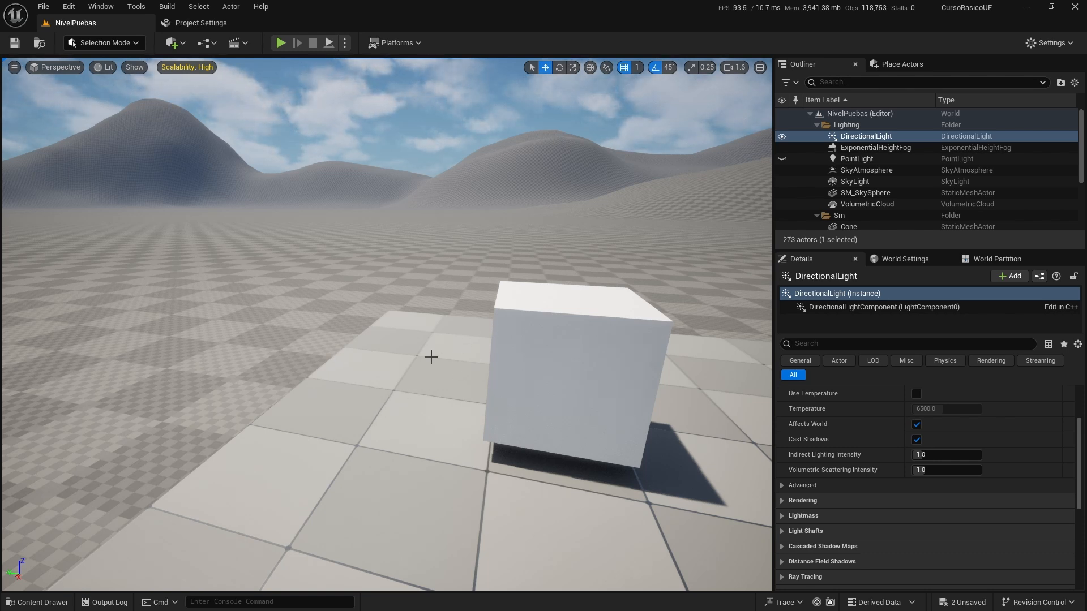
right_click_drag(431, 357, 521, 418)
key("a")
right_click_drag(402, 442, 434, 387)
key("a")
key("d")
key("a")
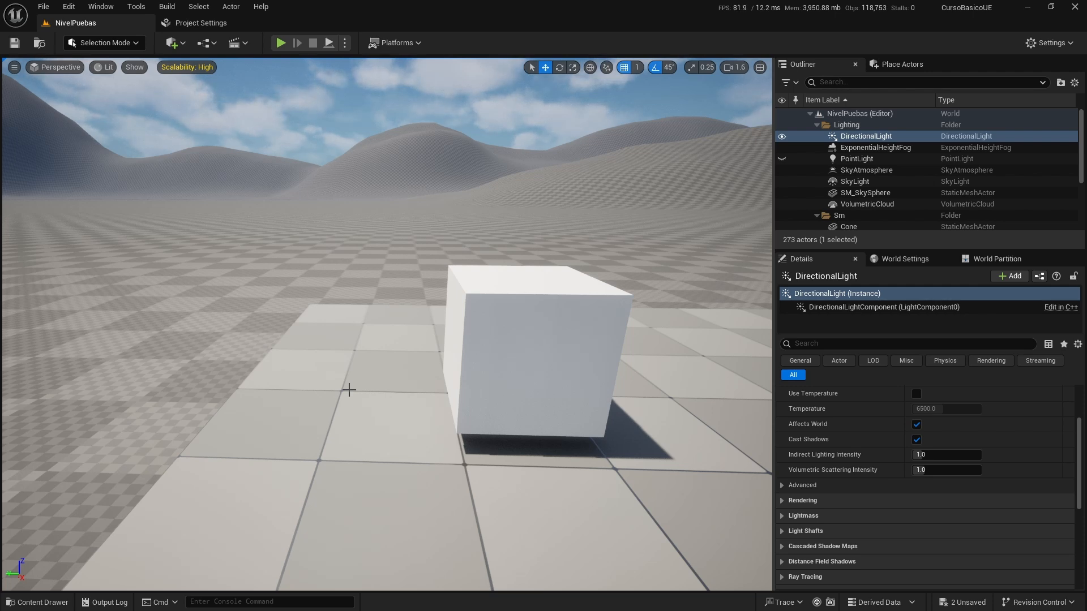
Try Indirect Lighting Intensity values of about 1.14 and 0.33 on the DirectionalLight, and lower it to 0.
mouse_move(834, 454)
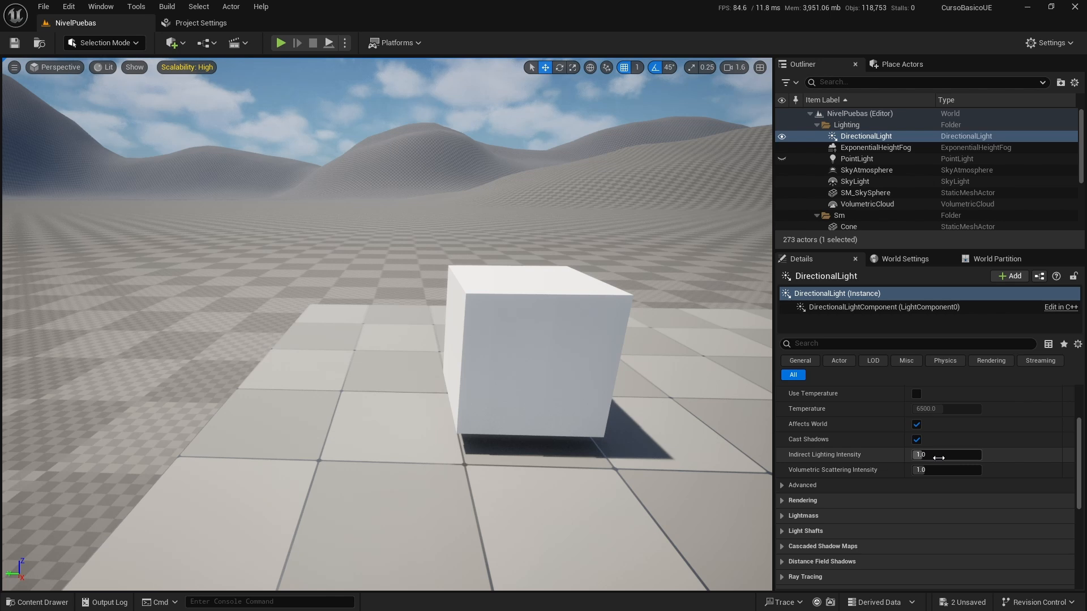
mouse_move(937, 457)
left_mouse_down()
mouse_move(982, 457)
mouse_move(942, 458)
left_mouse_up()
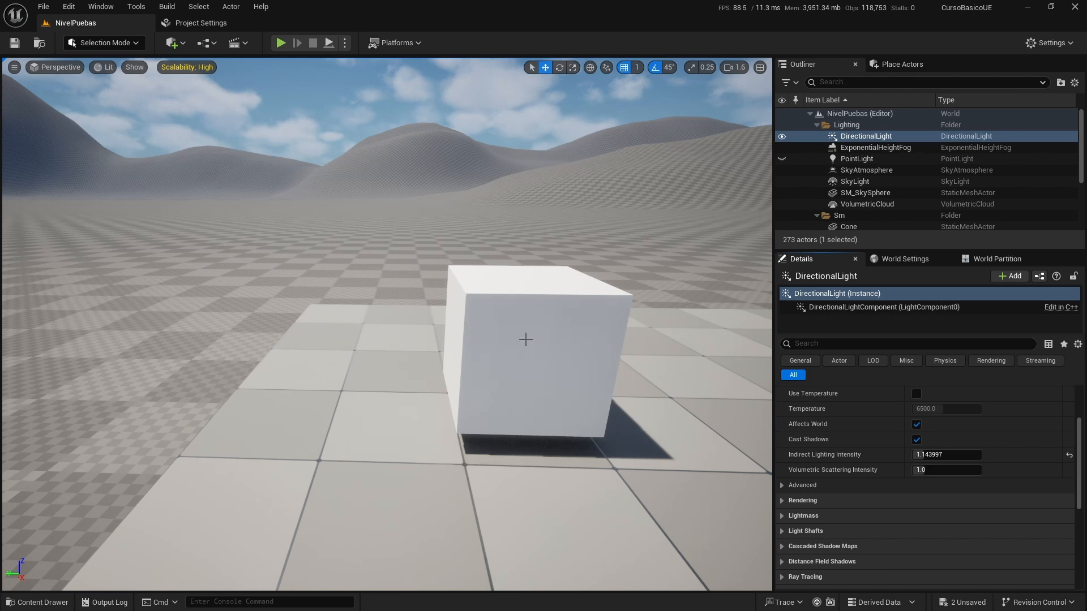
key("d")
right_click_drag(541, 367, 521, 395)
mouse_move(943, 457)
left_mouse_down()
mouse_move(978, 458)
mouse_move(943, 457)
left_mouse_up()
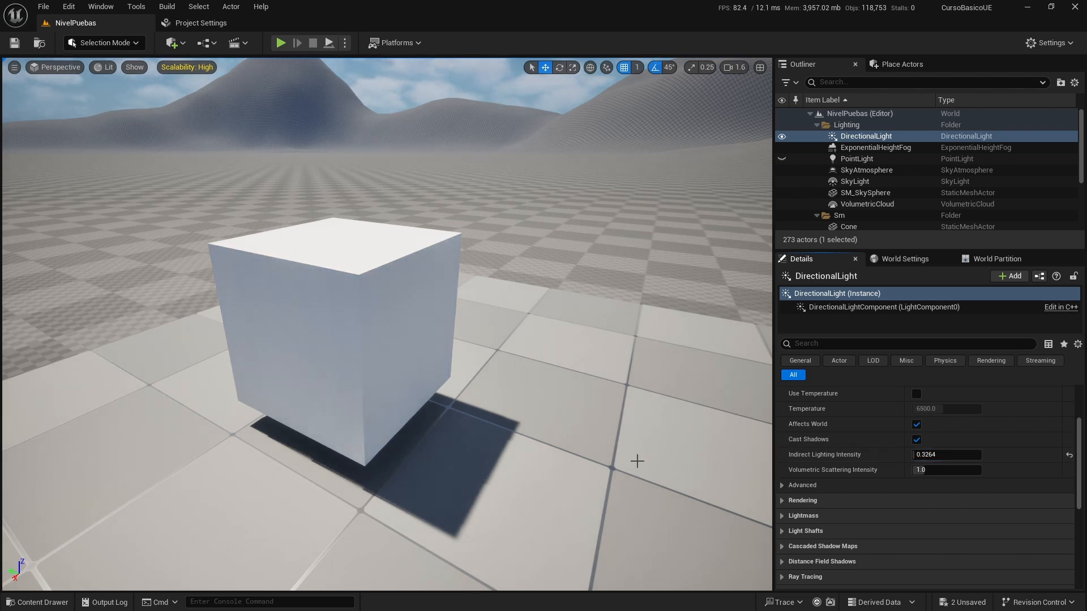
left_click(918, 455)
type("0.0768")
key("BackSpace")
key("BackSpace")
key("BackSpace")
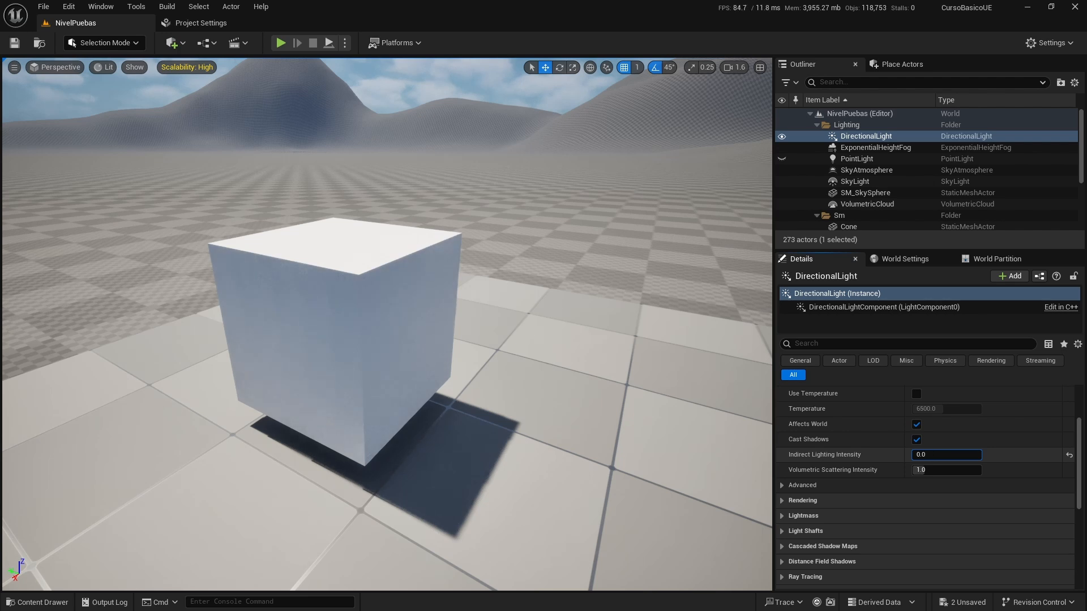
Raise the DirectionalLight's Indirect Lighting Intensity while watching the cube's shaded faces, and reset it to the default 1.0.
left_click_drag(912, 455, 980, 455)
right_click_drag(474, 386, 532, 391)
key("a")
key("d")
key("w")
left_click(1068, 455)
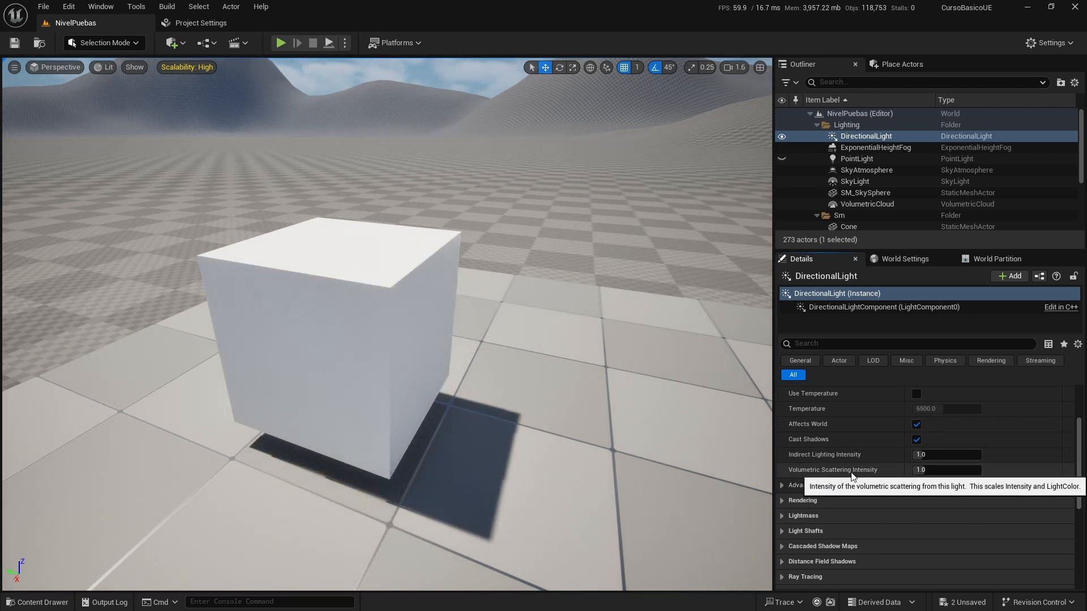
Examine the ExponentialHeightFog actor, the sky and horizon fog, and the DirectionalLight's remaining property categories.
left_click(869, 149)
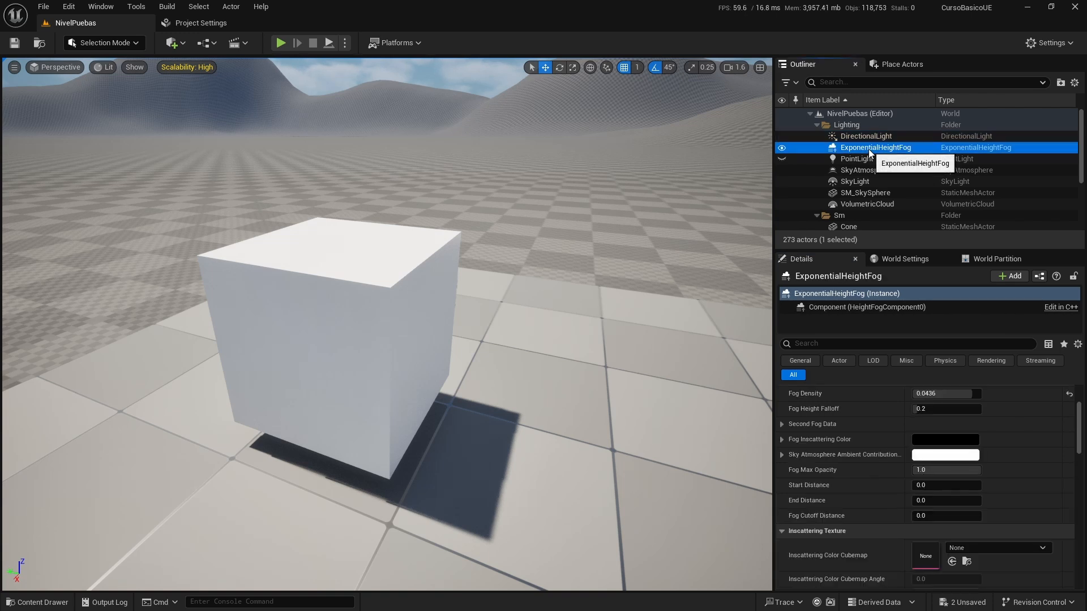
left_click(868, 137)
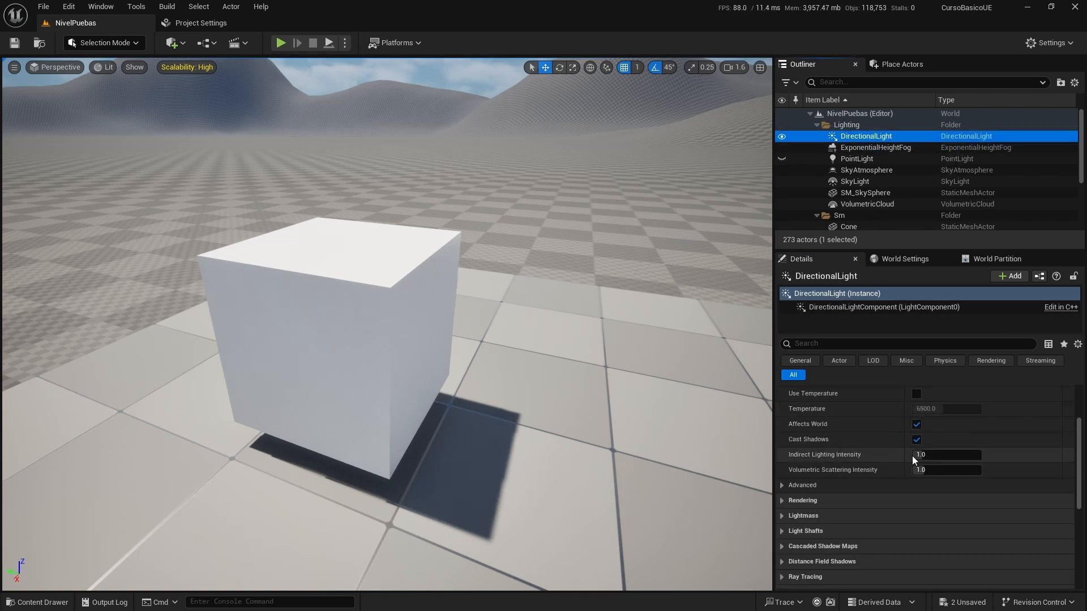
right_click_drag(470, 355, 423, 196)
key("s")
key("w")
key("w")
key("s")
key("w")
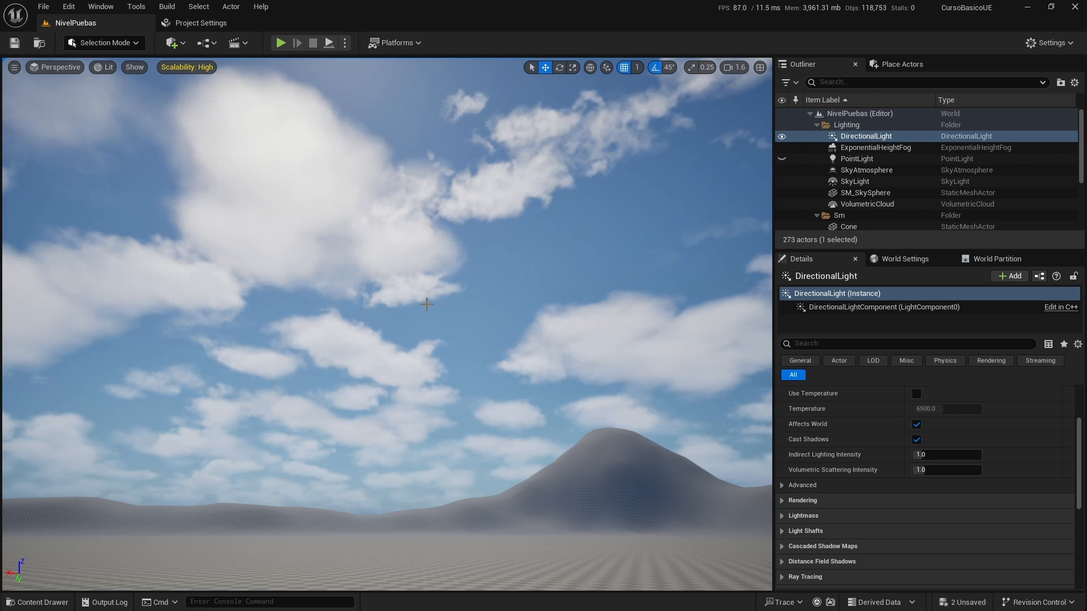
mouse_move(426, 304)
right_mouse_down()
mouse_move(430, 345)
mouse_move(442, 306)
right_mouse_up()
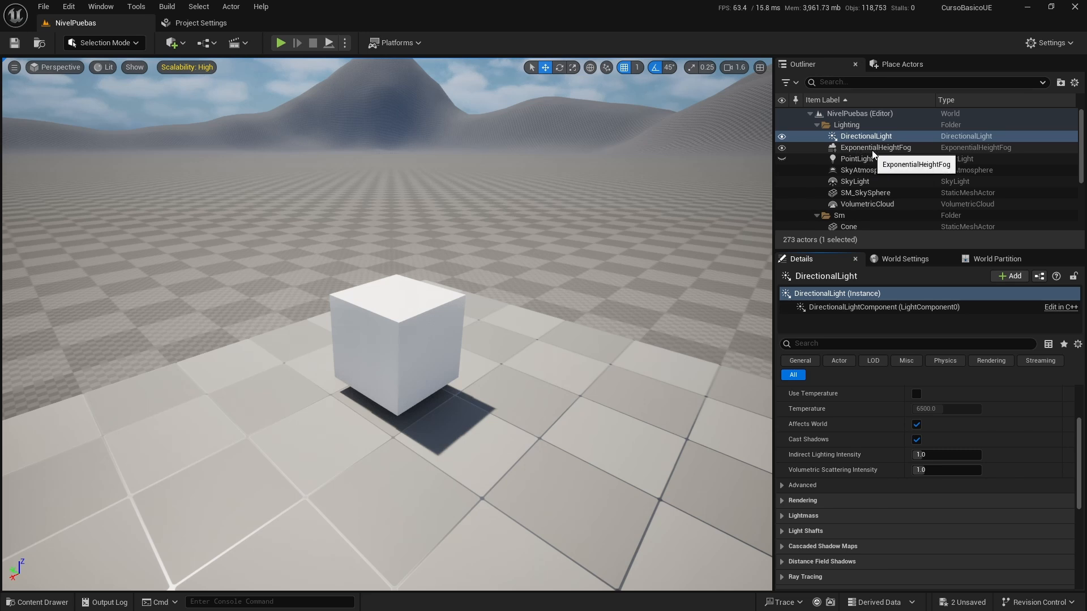
right_click_drag(453, 341, 481, 342)
key("s")
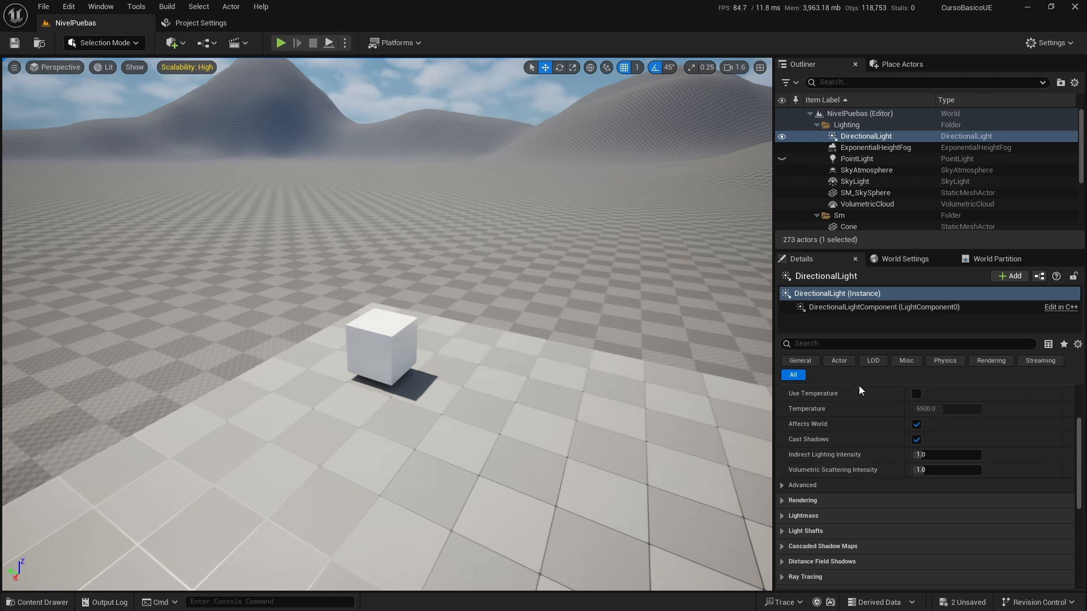
scroll(871, 421, "down", 1)
scroll(871, 421, "down", 5)
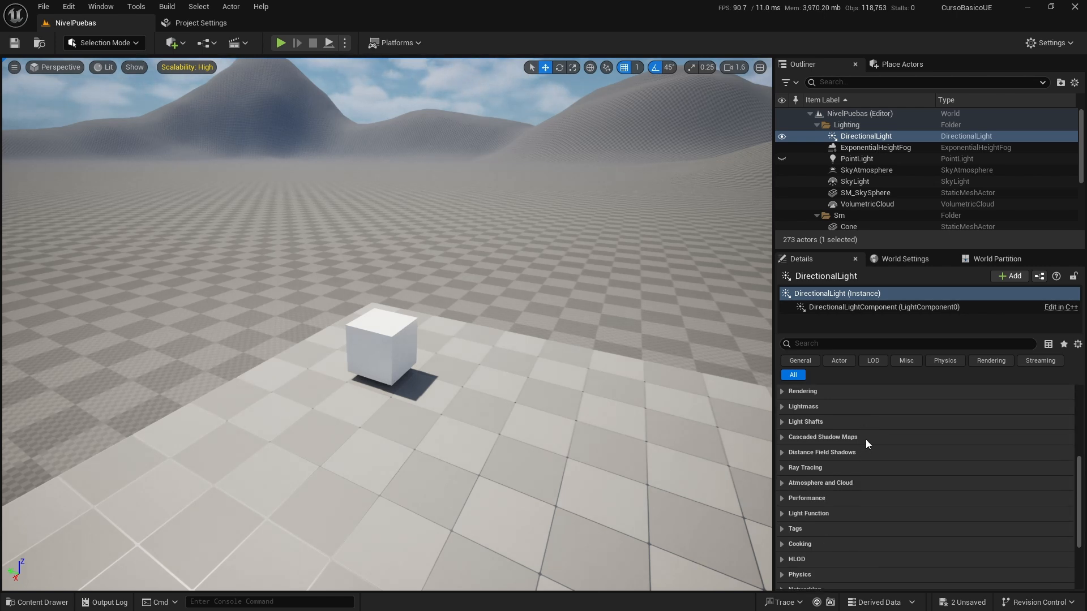
scroll(868, 443, "up", 10)
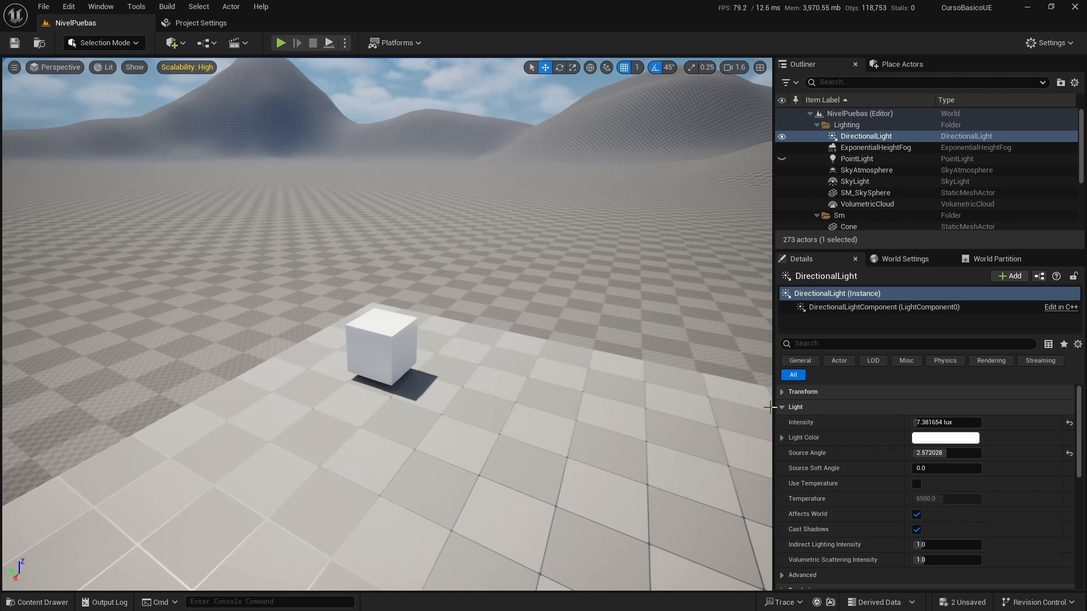
Hide the DirectionalLight and make the PointLight visible again.
left_click(781, 136)
left_click(782, 159)
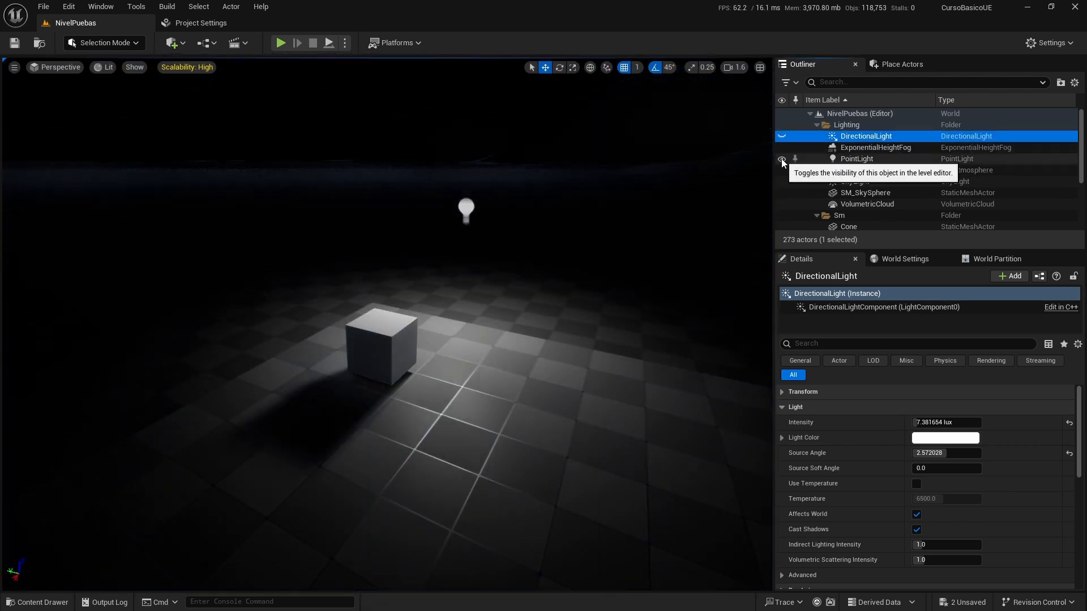
right_click_drag(517, 283, 579, 265)
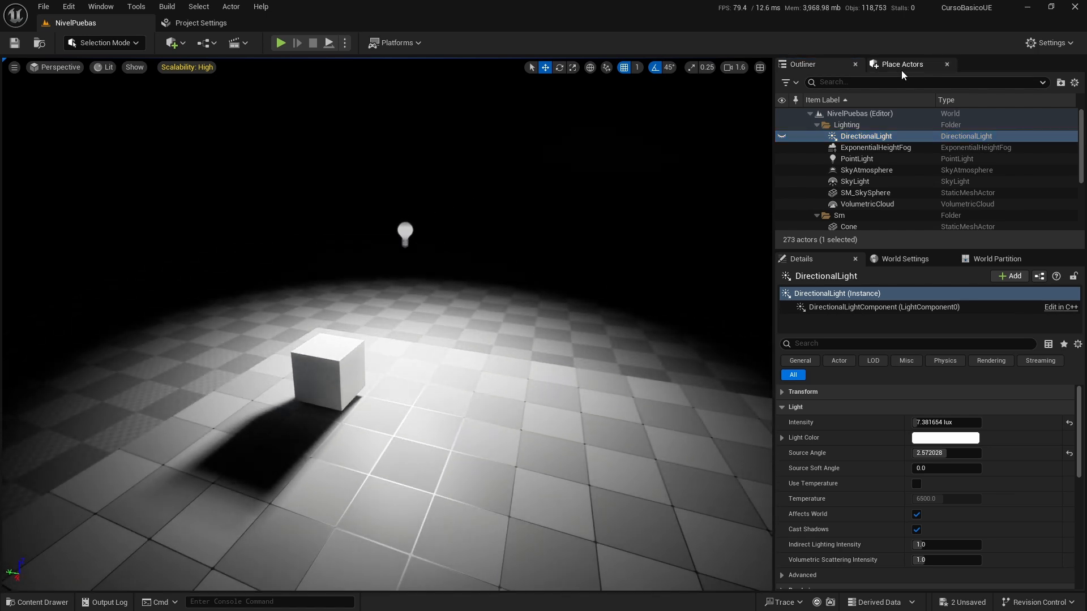
Place a Spot Light on the floor beside the PointLight and raise it to a height of 417.
left_click(902, 64)
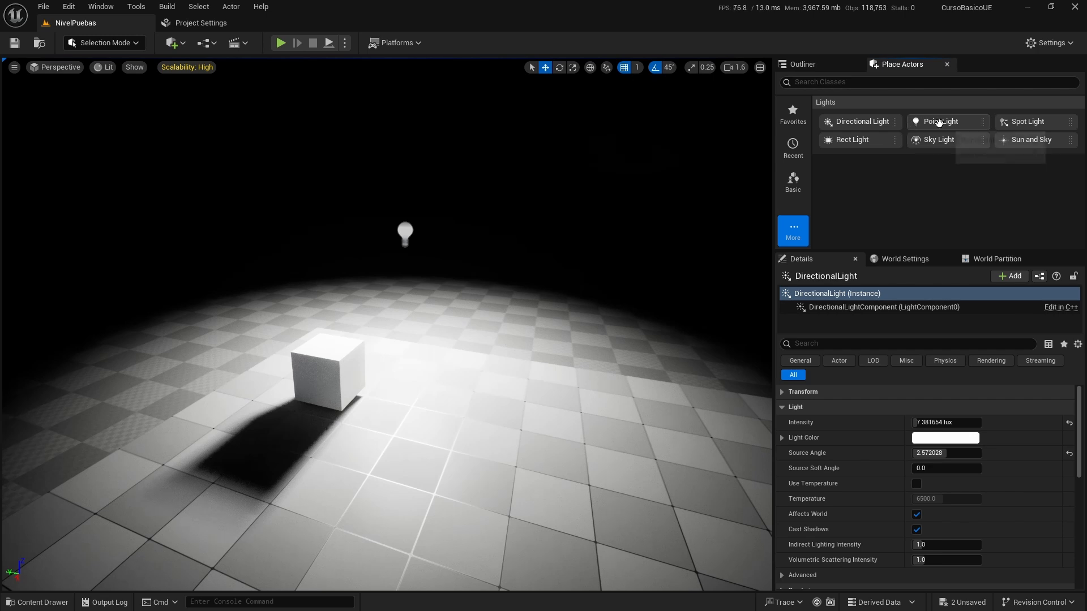
right_click_drag(386, 324, 486, 361)
key("s")
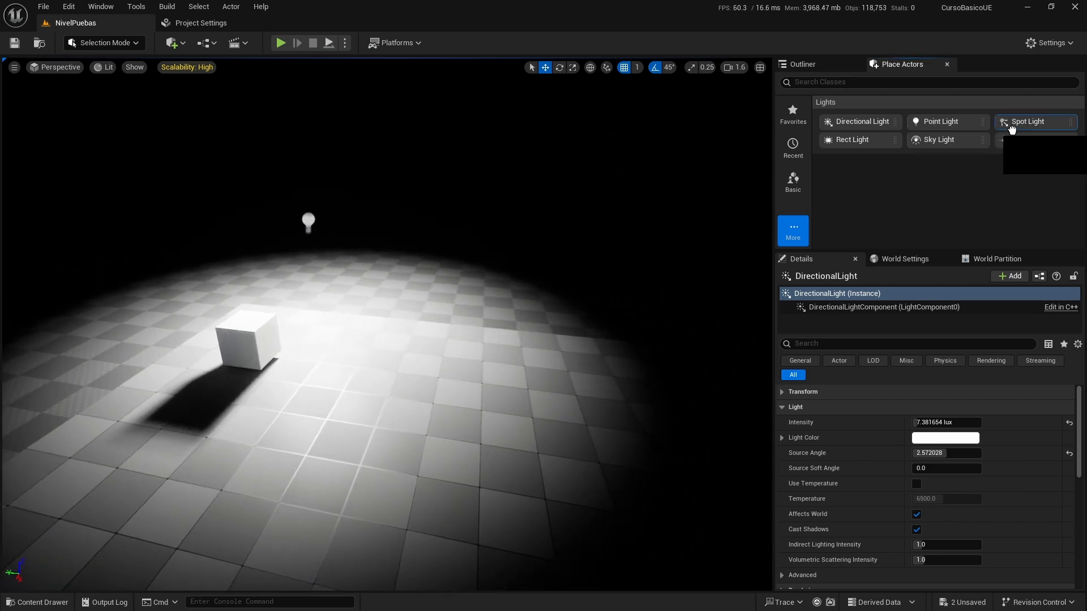
left_click_drag(1016, 122, 545, 341)
left_click_drag(553, 303, 566, 59)
right_click_drag(552, 250, 561, 190)
left_click_drag(538, 144, 529, 220)
right_click_drag(525, 259, 583, 241)
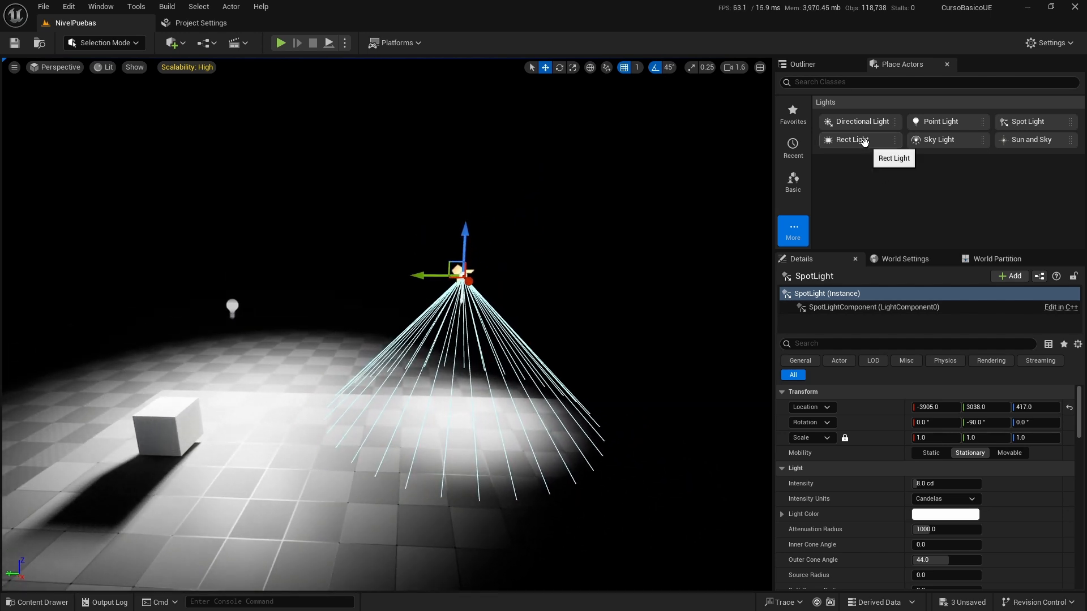
Place a Rect Light beyond the SpotLight and raise it to a height of 451.
left_click_drag(864, 141, 629, 408)
left_click_drag(635, 362, 657, 233)
right_click_drag(657, 233, 669, 233)
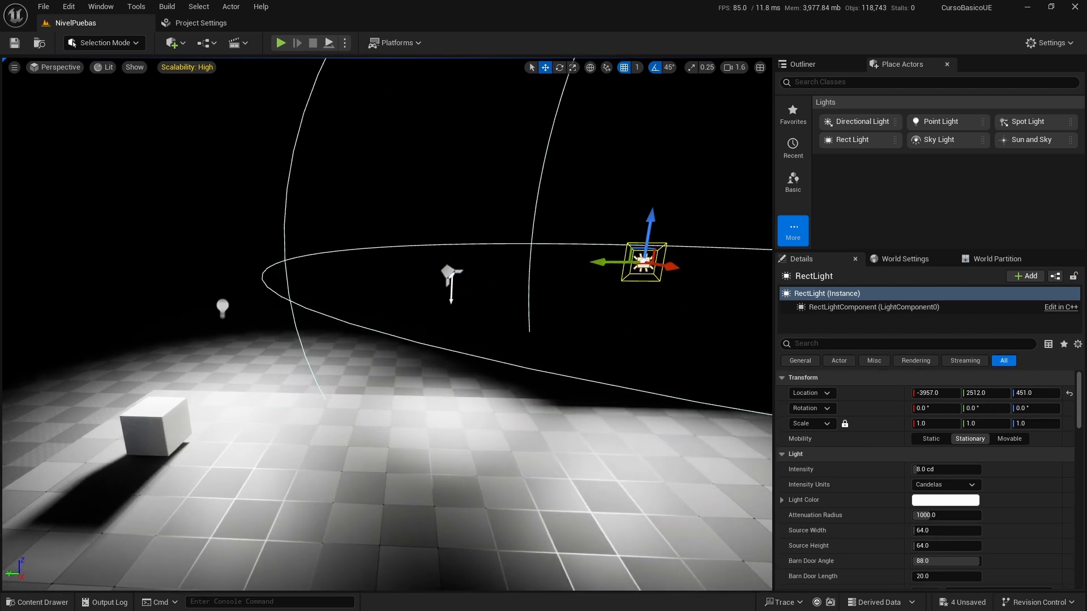
key("d")
mouse_move(444, 327)
right_mouse_down()
mouse_move(427, 320)
mouse_move(444, 326)
right_mouse_up()
scroll(443, 326, "up", 1)
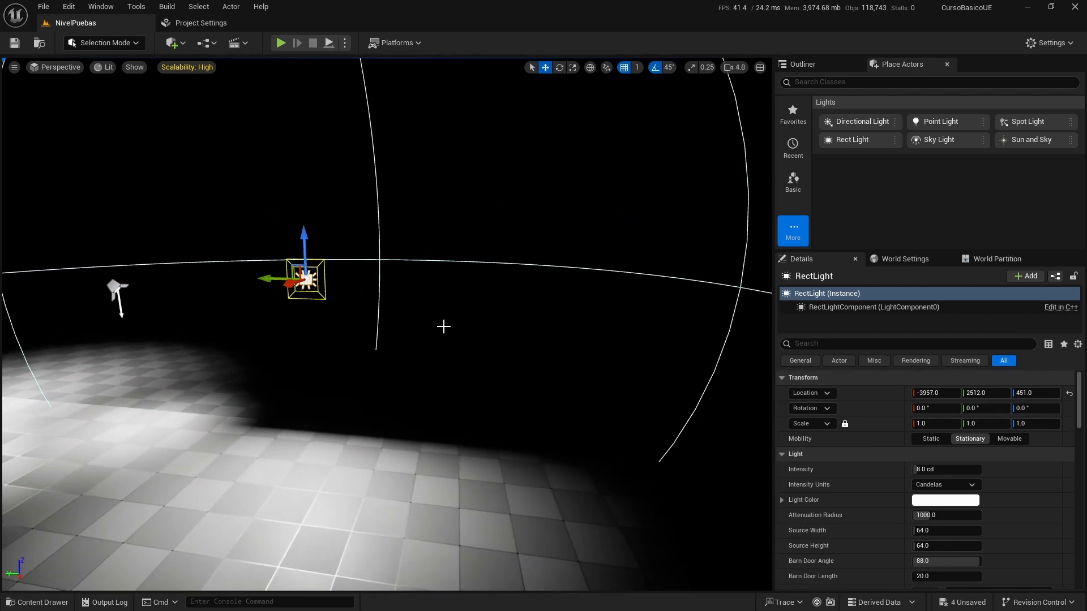
Move the RectLight farther from the SpotLight, to X -4082 and Y 2031, and raise the PointLight slightly.
left_click_drag(276, 279, 498, 281)
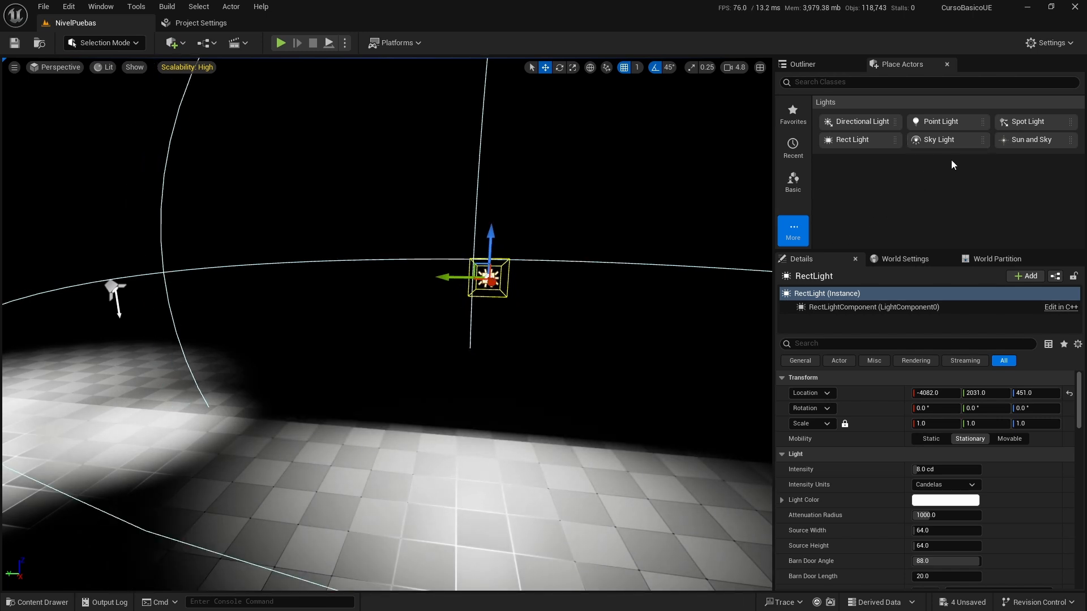
right_click_drag(386, 324, 429, 376)
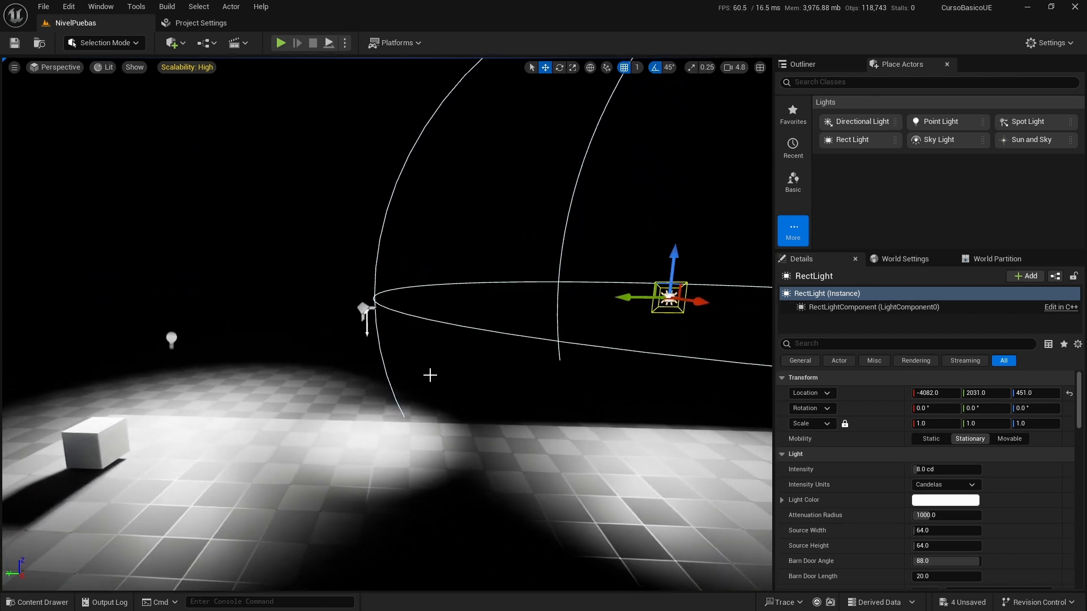
left_click(170, 338)
left_click_drag(170, 320, 169, 294)
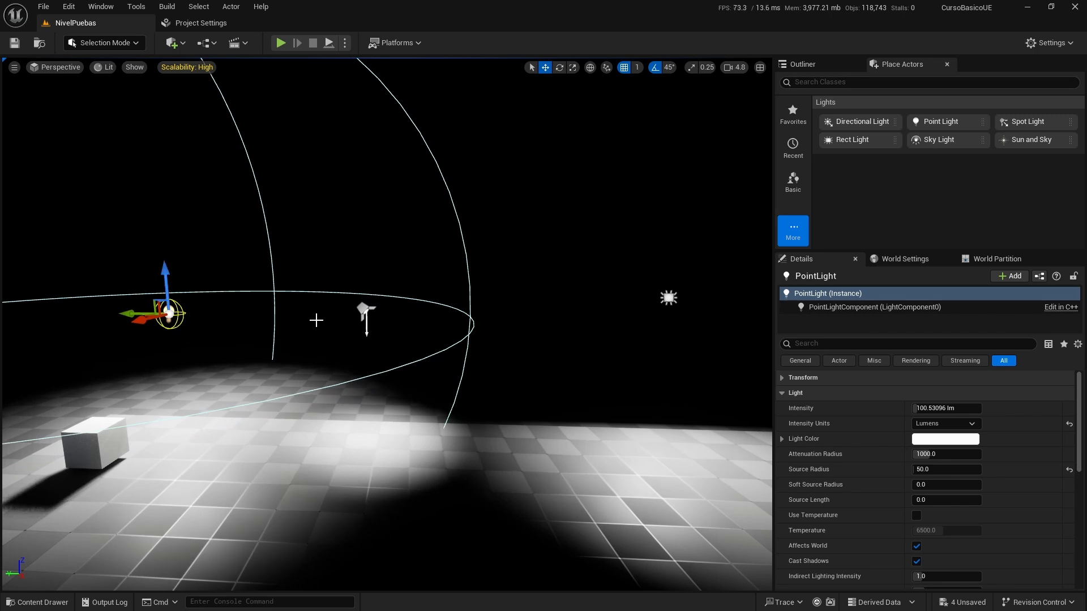
Compare the SpotLight's cone with the PointLight's spherical reach, viewing the PointLight and its lit floor area from several sides.
left_click(362, 311)
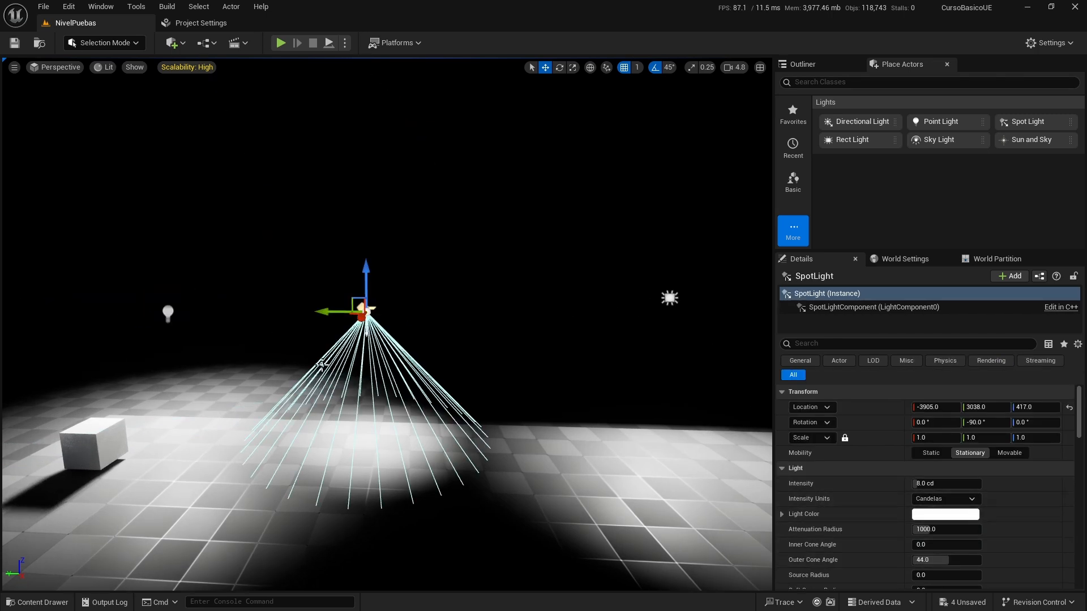
left_click(167, 313)
key("f")
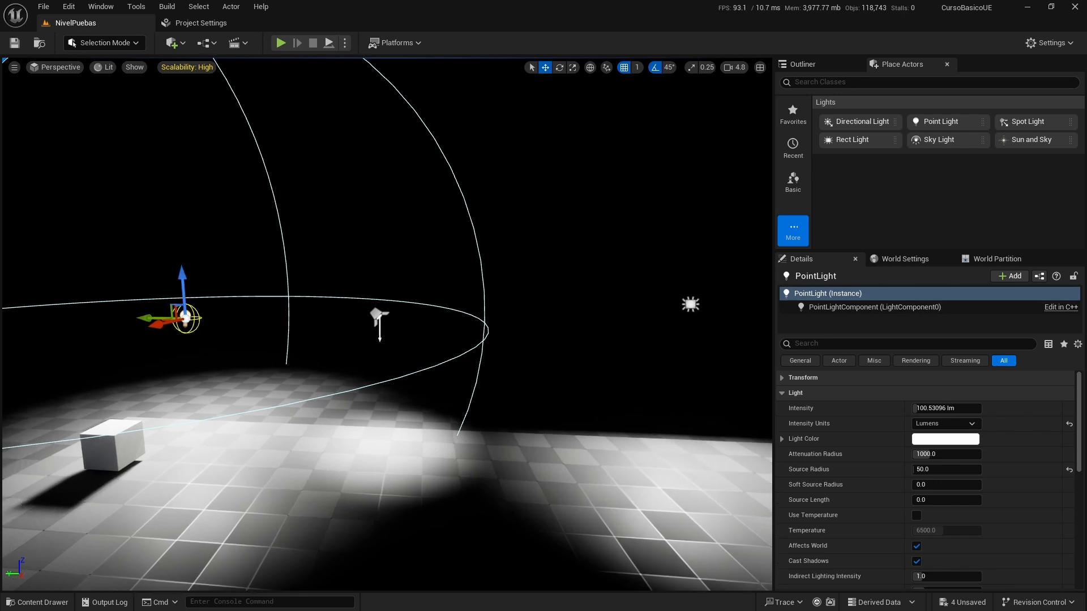
right_click_drag(387, 324, 347, 372)
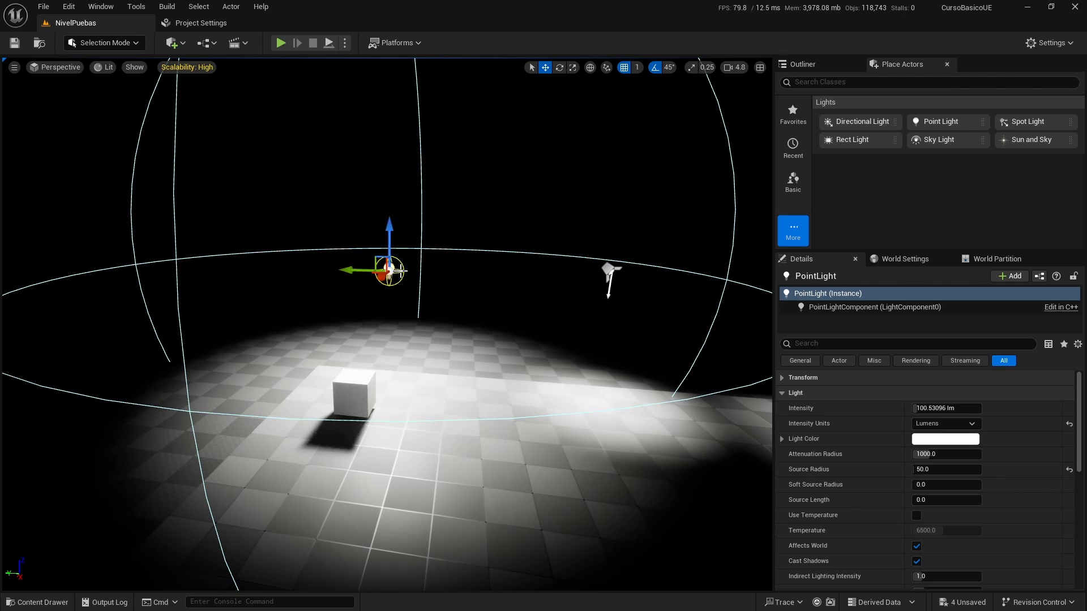
right_click_drag(401, 271, 424, 323)
key("d")
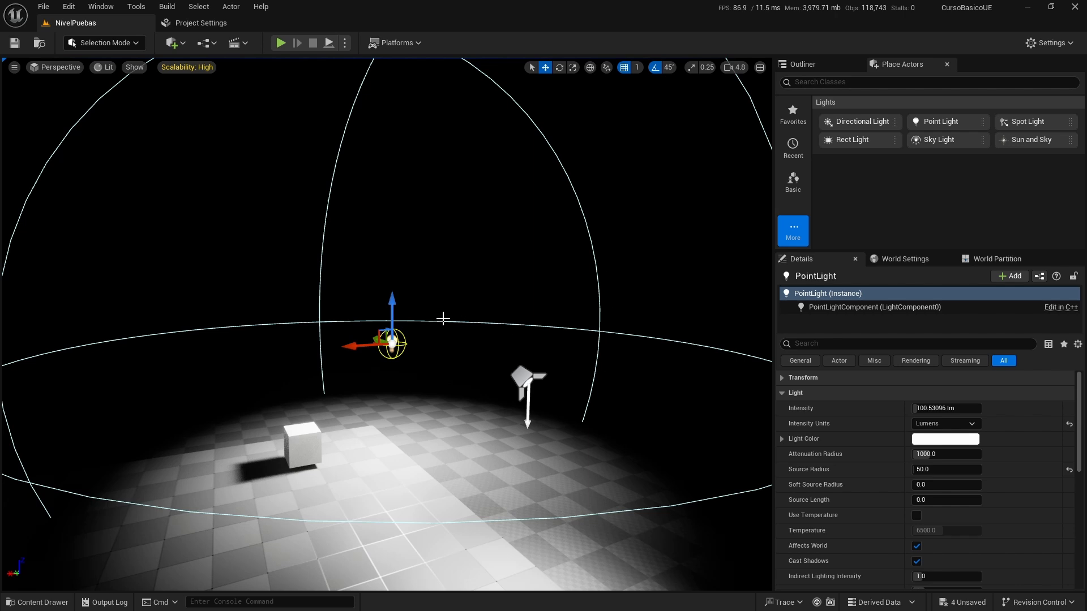
mouse_move(355, 378)
right_mouse_down()
mouse_move(432, 408)
mouse_move(460, 396)
mouse_move(373, 397)
mouse_move(417, 436)
mouse_move(457, 380)
mouse_move(536, 422)
mouse_move(571, 390)
mouse_move(355, 390)
right_mouse_up()
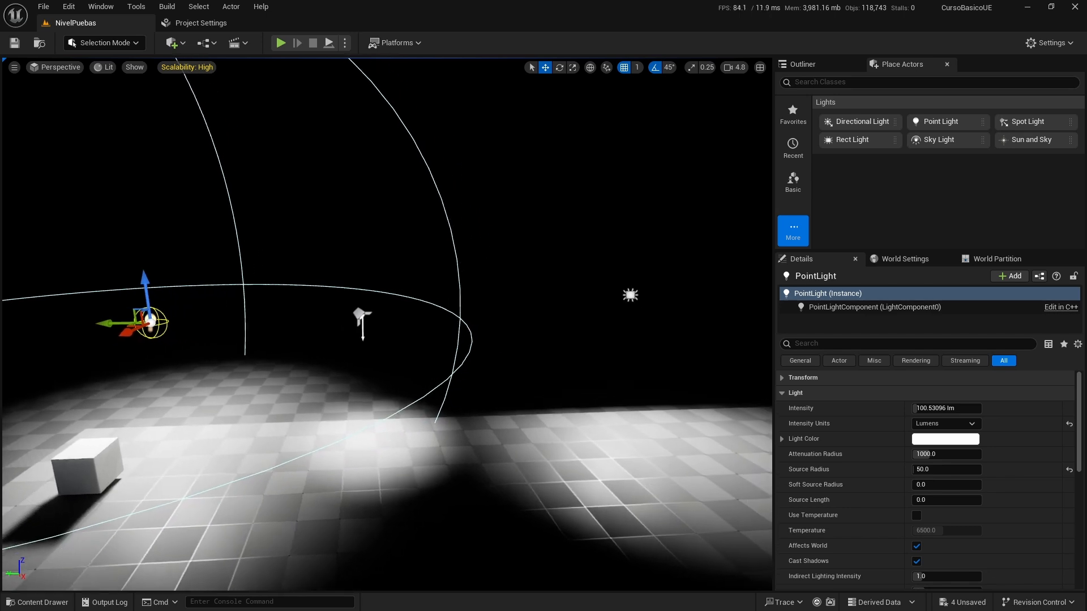
Move the SpotLight to Y 2867 at a height of 554, and hide the PointLight.
left_click(361, 329)
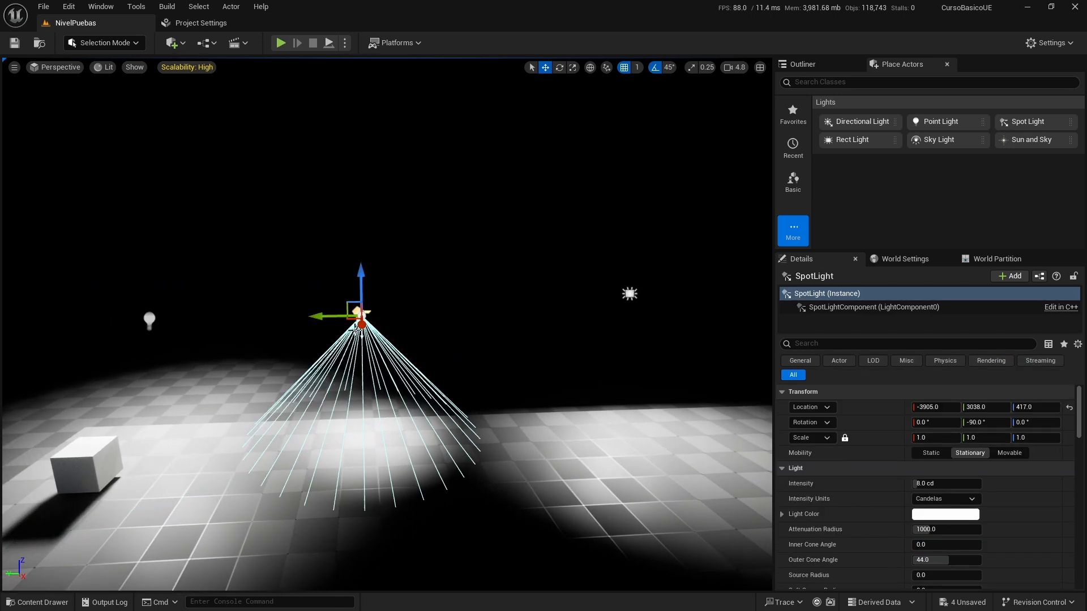
left_click_drag(330, 315, 417, 244)
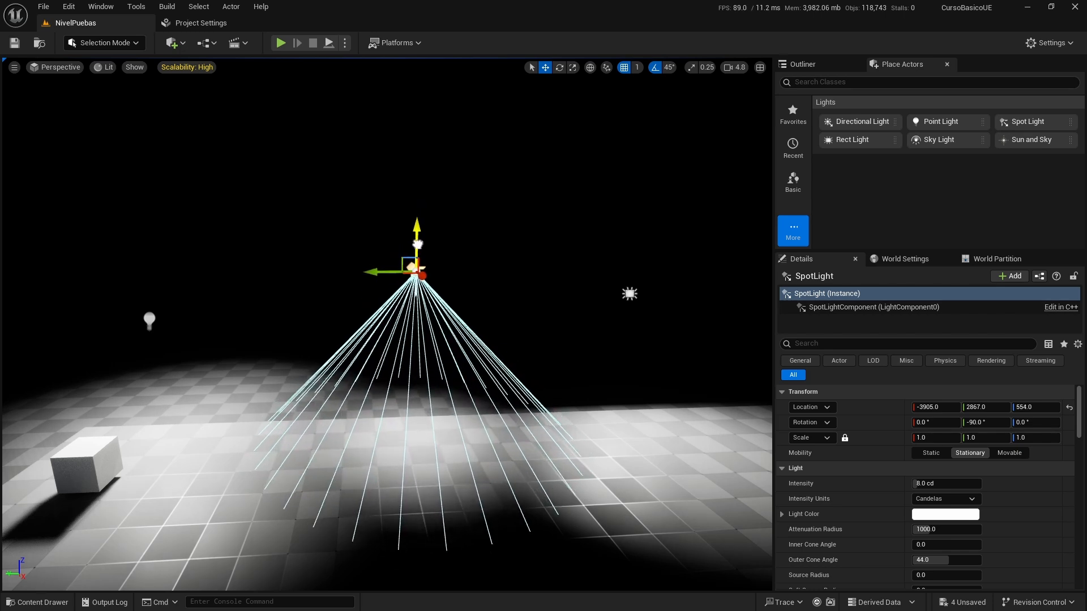
left_click(149, 321)
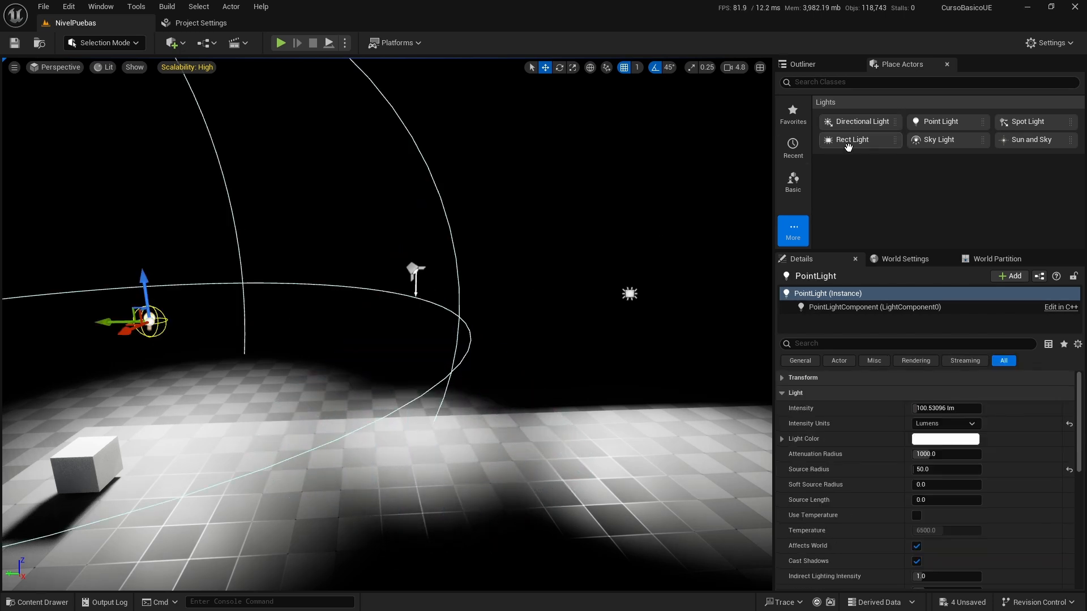
left_click(823, 66)
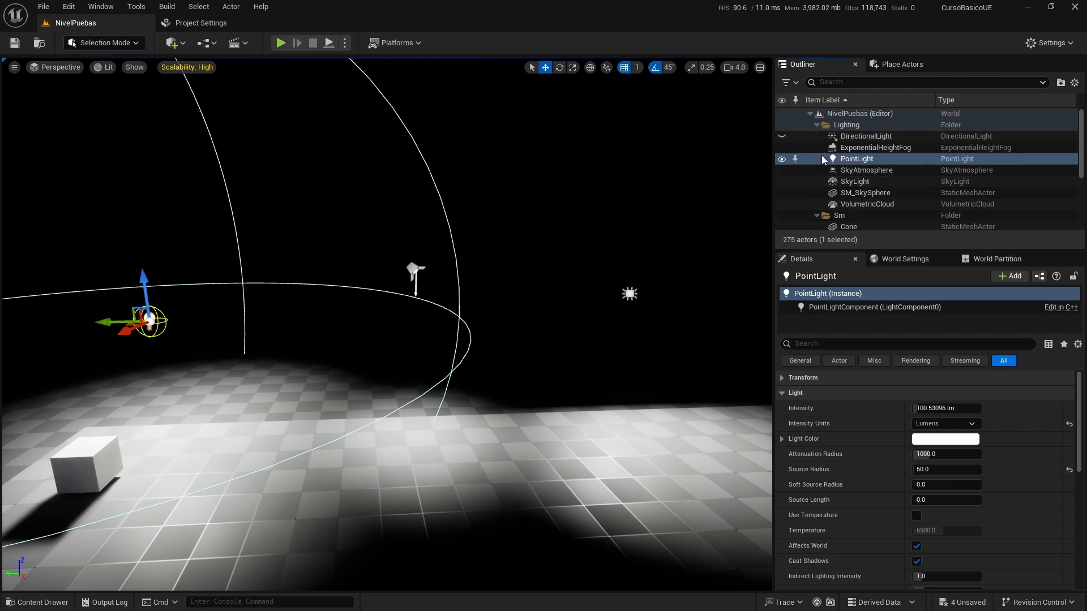
left_click(782, 159)
Move the RectLight and SpotLight actors into the Lighting folder.
scroll(830, 199, "down", 5)
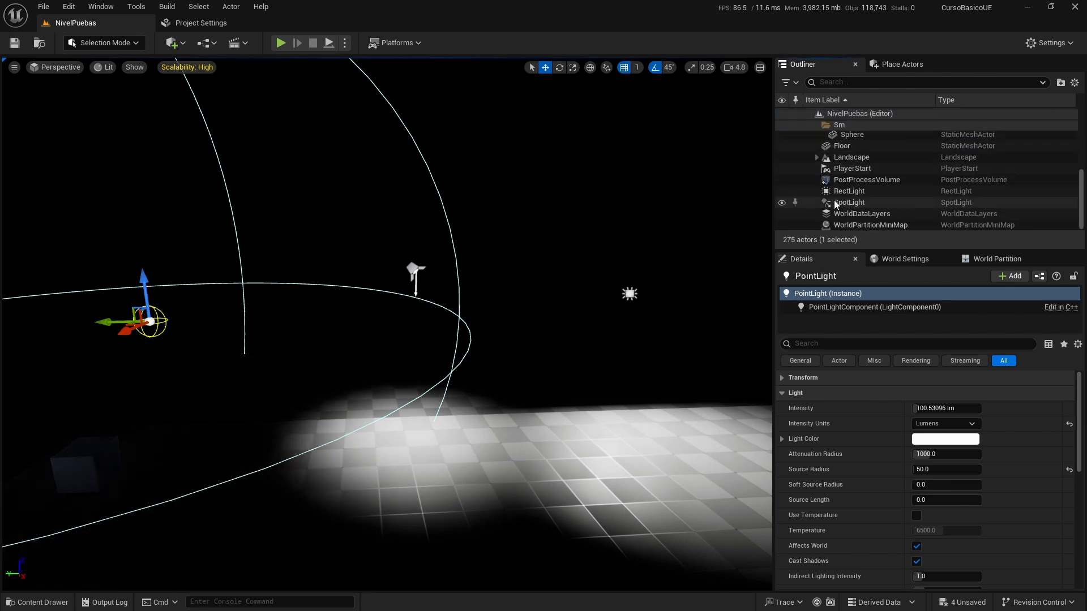
left_click(851, 203)
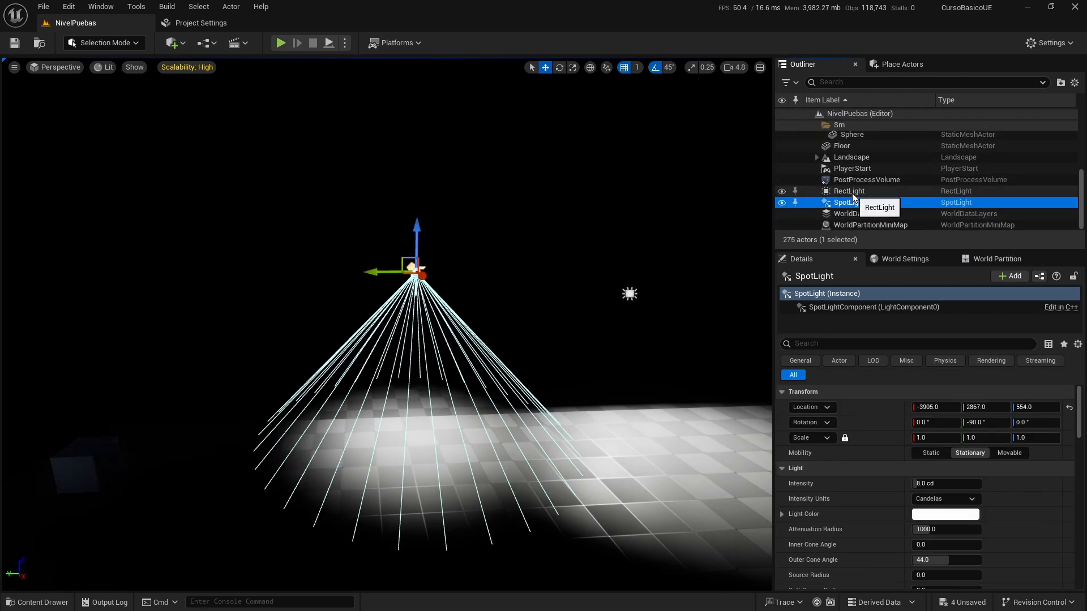
left_click(849, 191, "ctrl")
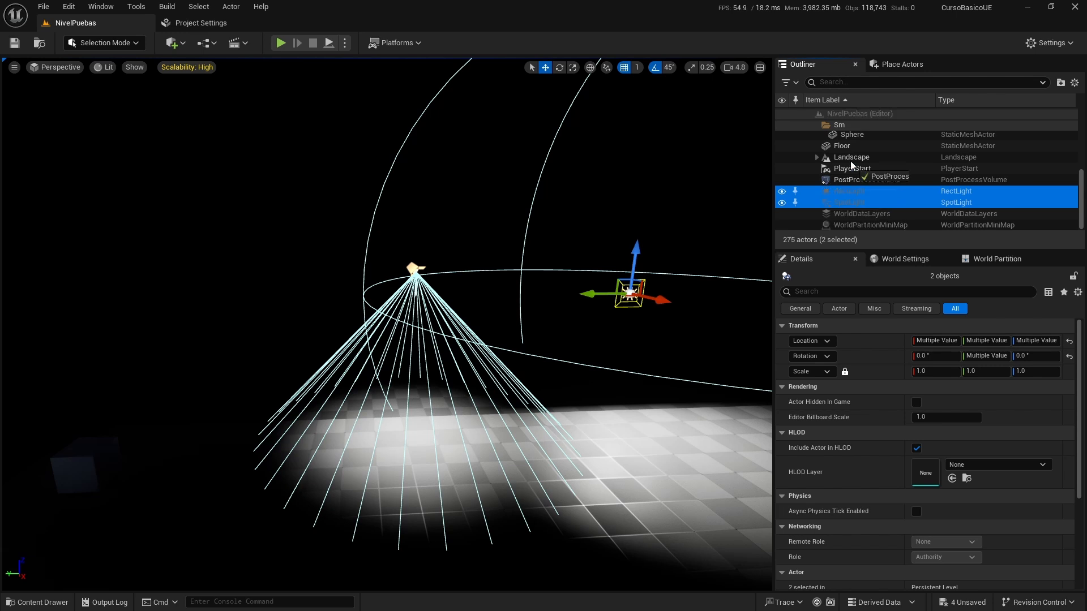
scroll(854, 156, "up", 3)
left_click_drag(852, 147, 846, 126)
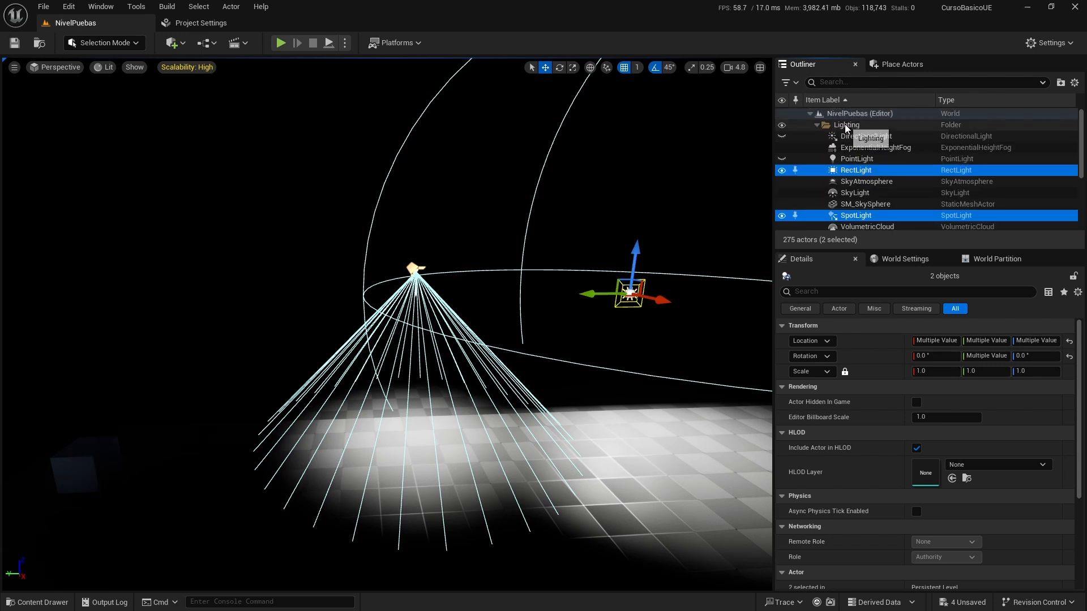
Move the SpotLight away from the RectLight, to Y 3150.
left_click(812, 215)
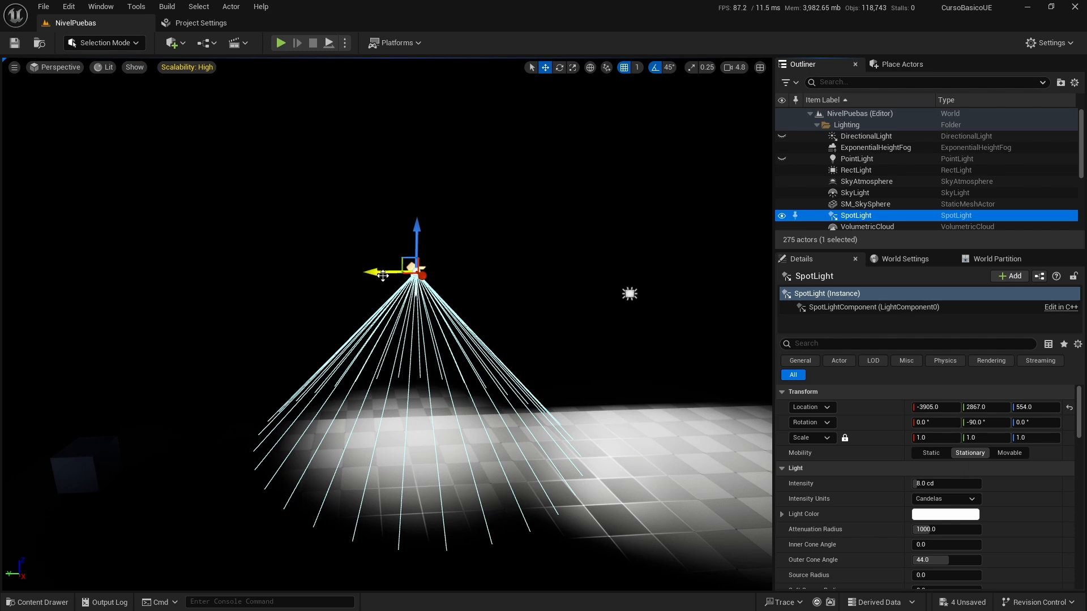
left_click_drag(383, 276, 291, 275)
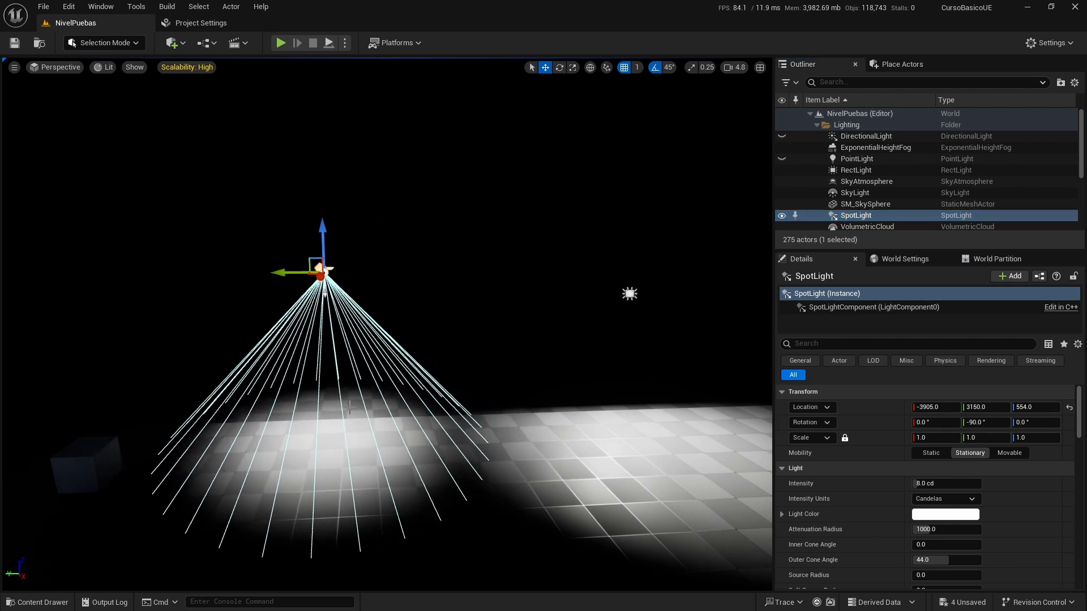
right_click_drag(350, 408, 317, 470)
key("s")
Raise the SpotLight higher above the floor and try attenuation radii of about 630 and about 1760 on it.
scroll(855, 487, "down", 3)
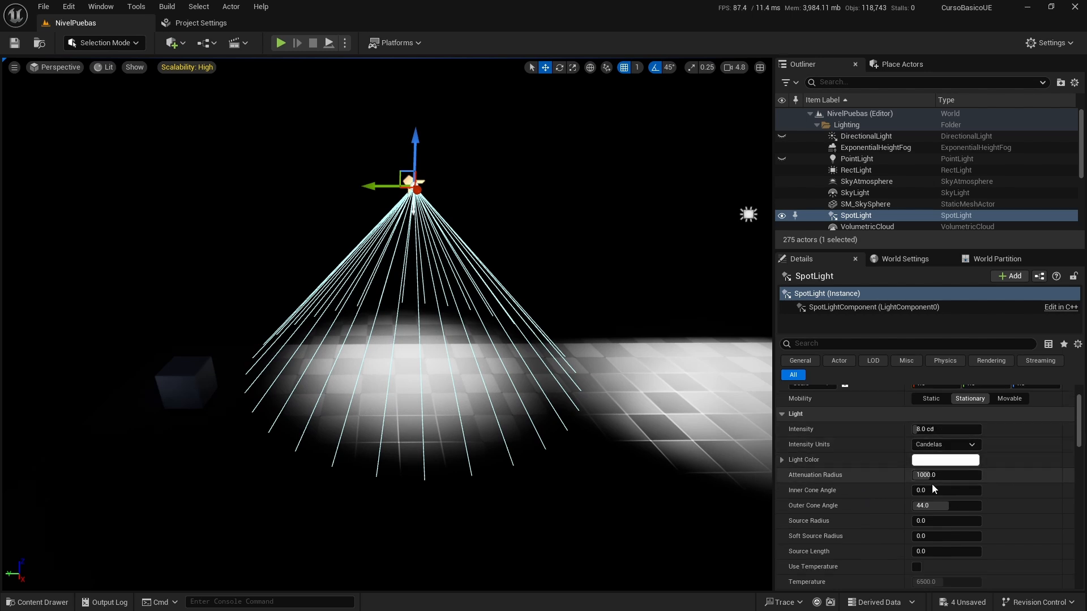
scroll(892, 487, "down", 2)
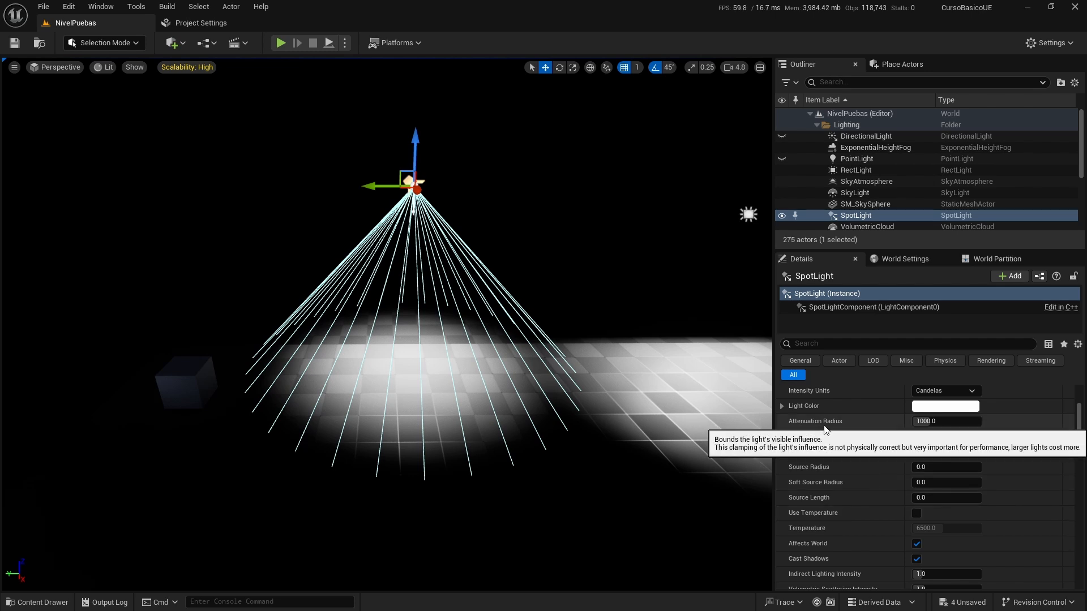
mouse_move(924, 421)
left_mouse_down()
mouse_move(942, 421)
mouse_move(916, 421)
left_mouse_up()
left_click_drag(421, 143, 422, 60)
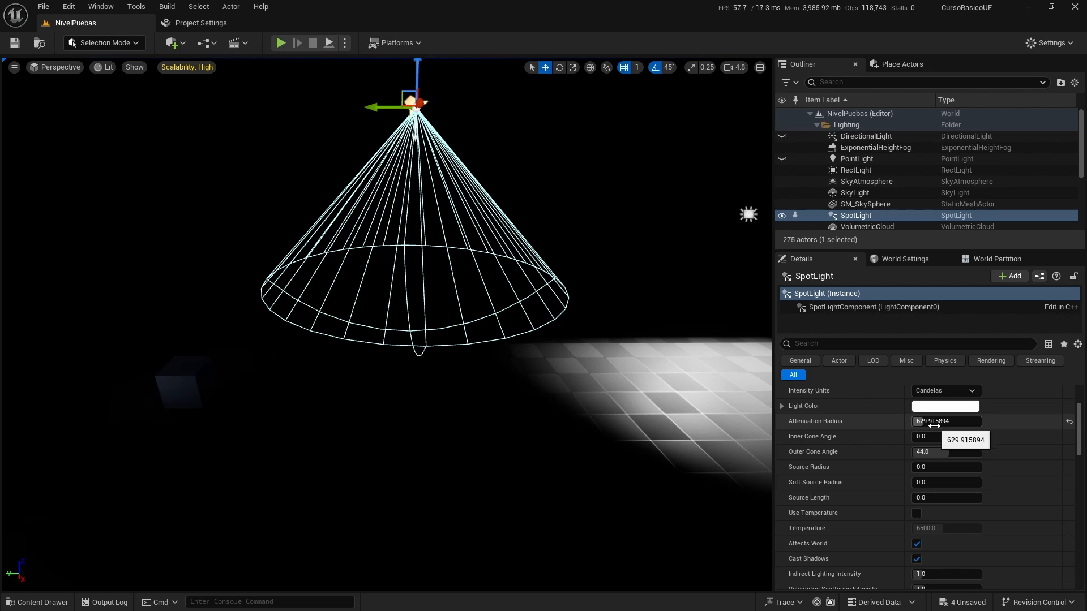
left_click_drag(932, 422, 969, 422)
right_click_drag(482, 253, 498, 317)
mouse_move(462, 222)
right_mouse_down()
mouse_move(462, 141)
mouse_move(461, 362)
mouse_move(462, 221)
right_mouse_up()
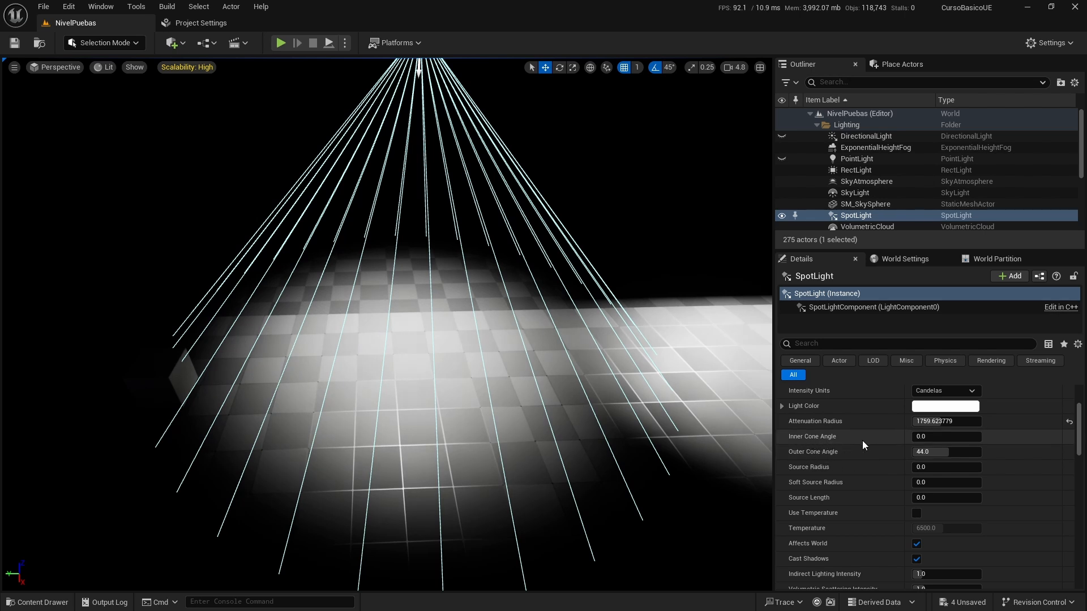
Set the SpotLight's inner cone angle to about 17.43 and its outer cone angle to about 51.56 degrees.
left_click_drag(931, 441, 968, 440)
left_click_drag(928, 436, 925, 437)
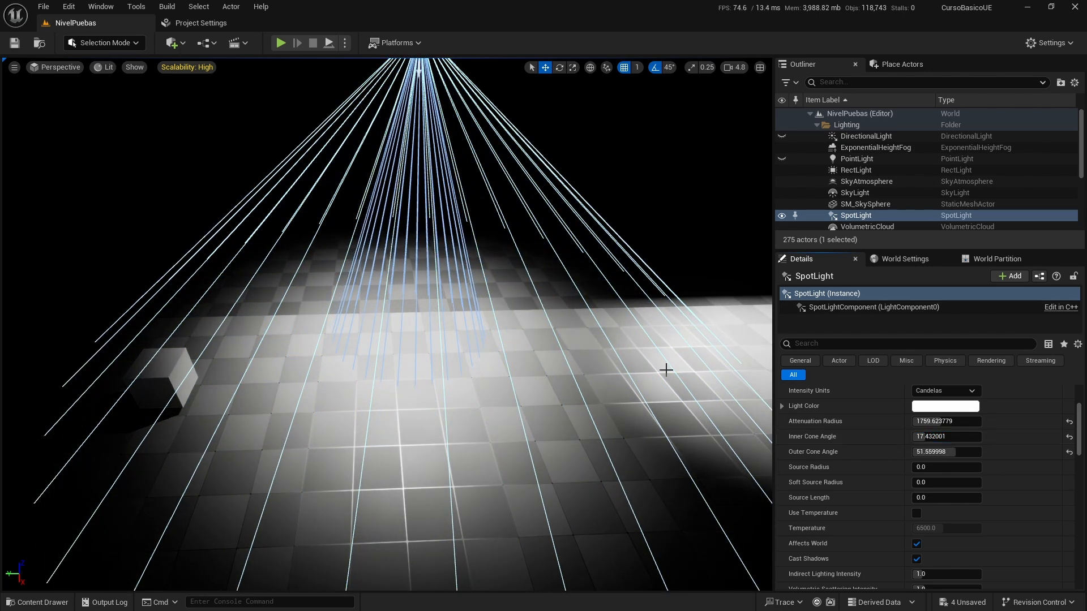
key("s")
right_click_drag(665, 369, 666, 396)
key("w")
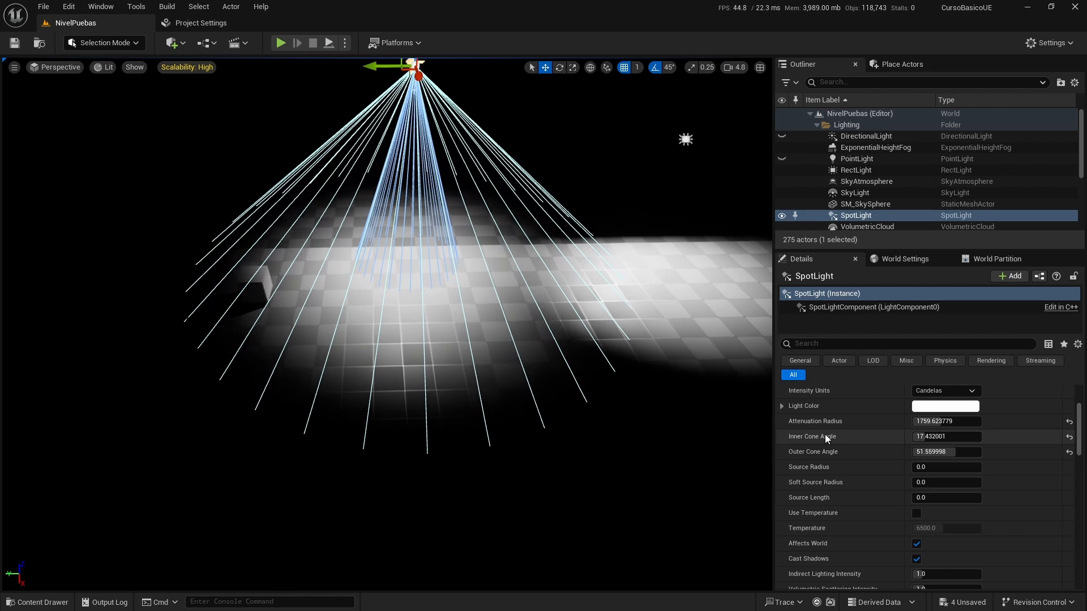
Set the SpotLight's attenuation radius to about 1369, outer cone angle to about 45.24 and inner cone angle to about 18.06 degrees.
mouse_move(941, 422)
left_mouse_down()
mouse_move(914, 422)
mouse_move(935, 421)
left_mouse_up()
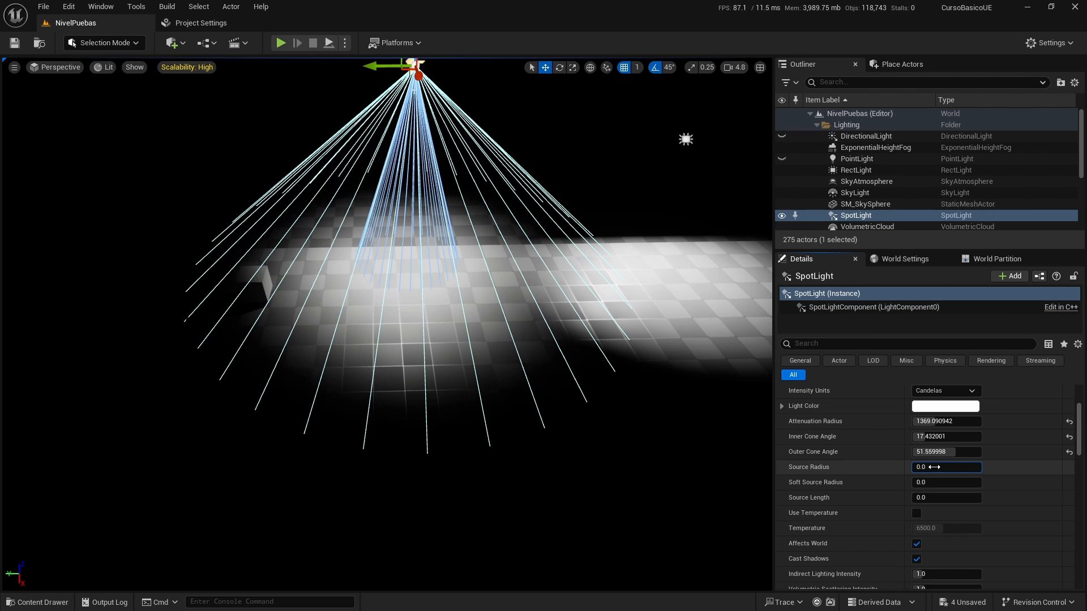
mouse_move(955, 451)
left_mouse_down()
mouse_move(938, 451)
mouse_move(947, 451)
left_mouse_up()
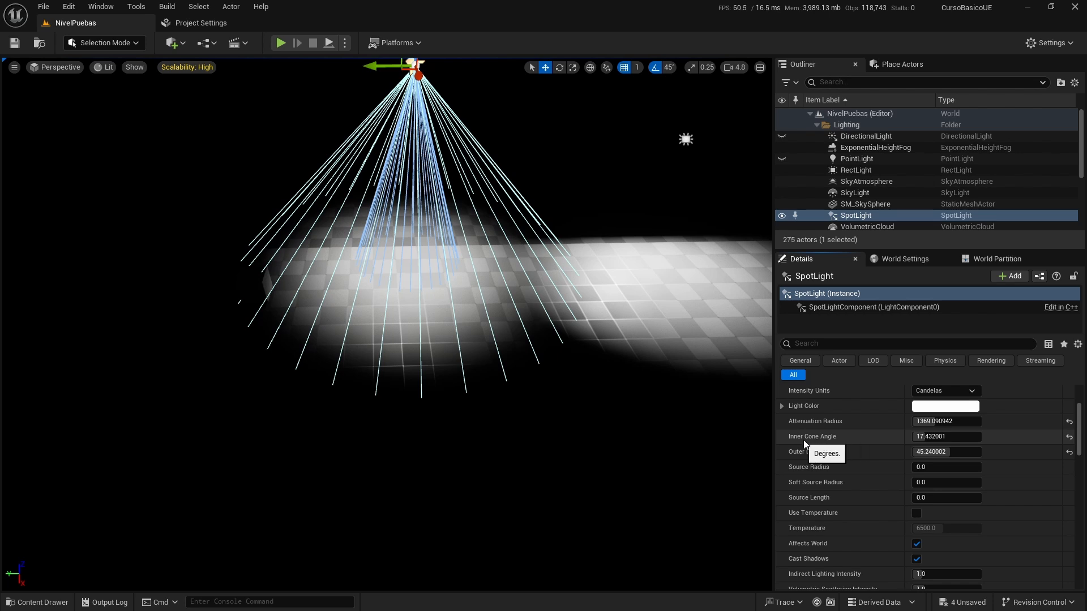
mouse_move(919, 436)
left_mouse_down()
mouse_move(908, 436)
mouse_move(921, 436)
left_mouse_up()
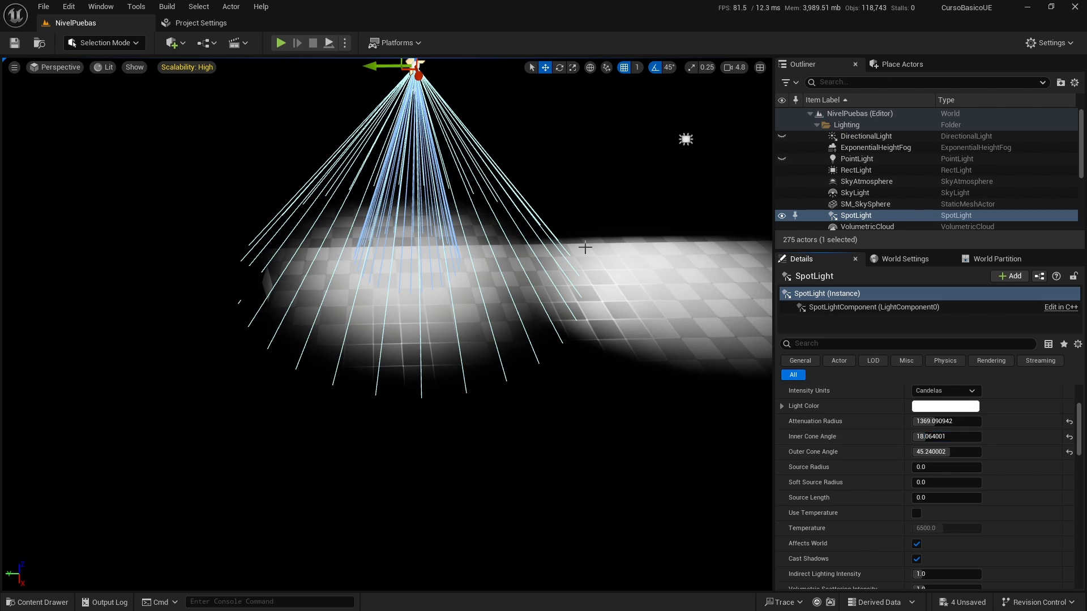
Move the SpotLight over the cube and widen its inner cone angle to about 22.49 degrees.
key("s")
right_click_drag(485, 213, 435, 209)
left_click_drag(503, 152, 383, 152)
mouse_move(384, 153)
right_mouse_down()
mouse_move(384, 198)
mouse_move(380, 165)
right_mouse_up()
key("w")
key("w")
mouse_move(917, 437)
left_mouse_down()
mouse_move(946, 436)
mouse_move(930, 436)
left_mouse_up()
right_click_drag(679, 396, 611, 396)
key("s")
right_click_drag(509, 396, 575, 347)
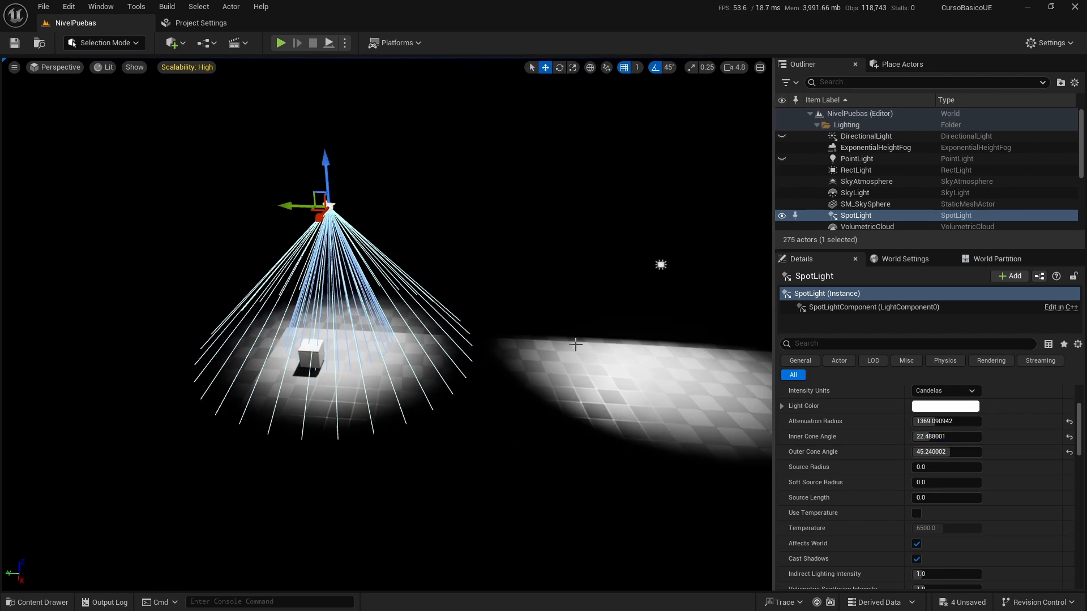
Move the SpotLight off the cube toward the RectLight and narrow its outer cone angle to about 27.54 degrees.
left_click_drag(288, 210, 426, 213)
right_click_drag(534, 423, 592, 475)
key("w")
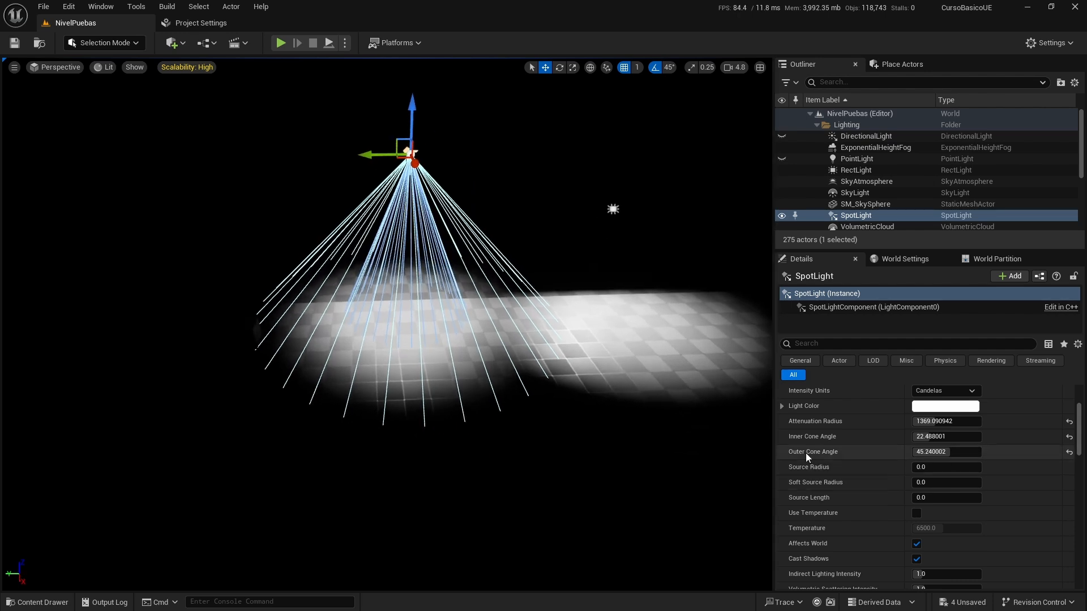
mouse_move(942, 453)
left_mouse_down()
mouse_move(950, 452)
mouse_move(928, 453)
mouse_move(965, 452)
mouse_move(935, 452)
left_mouse_up()
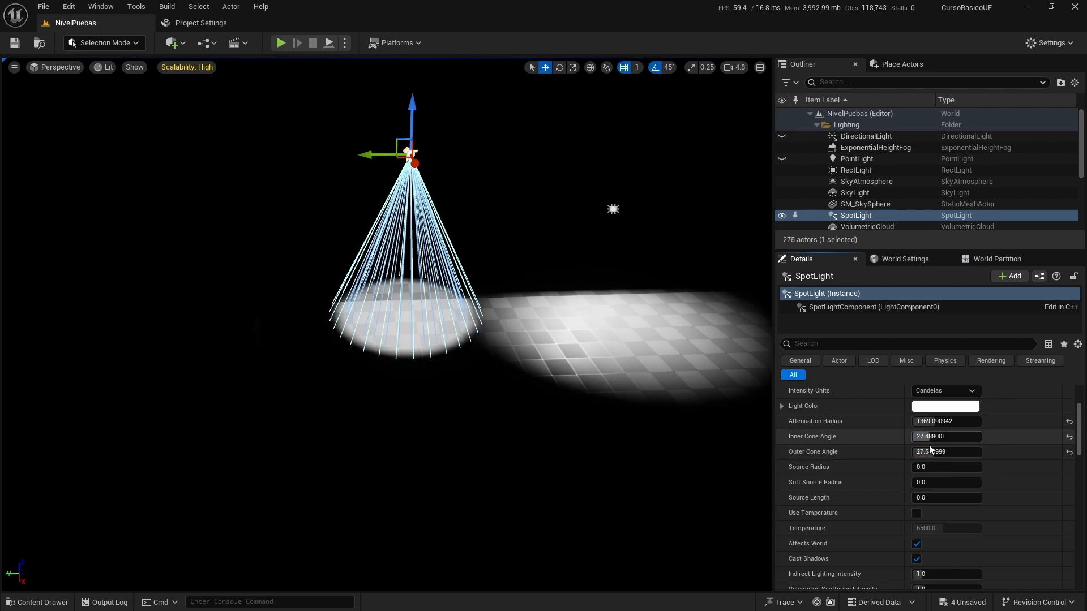
key("w")
right_click_drag(510, 340, 441, 371)
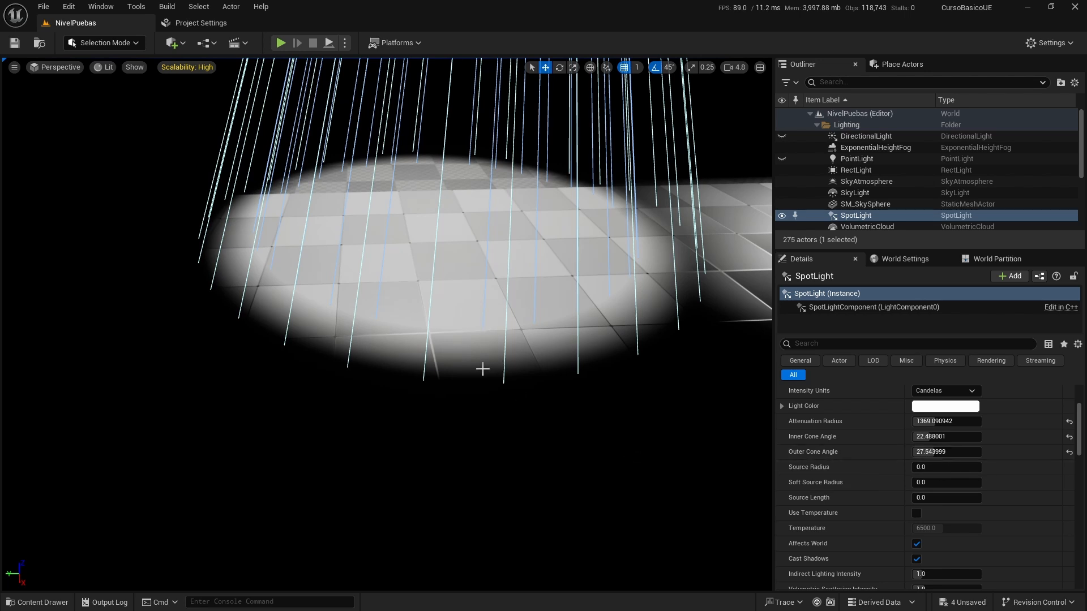
Narrow the SpotLight's outer cone angle to about 21.86 degrees to match the inner cone, and widen it again to about 37.02.
left_click_drag(934, 452, 928, 452)
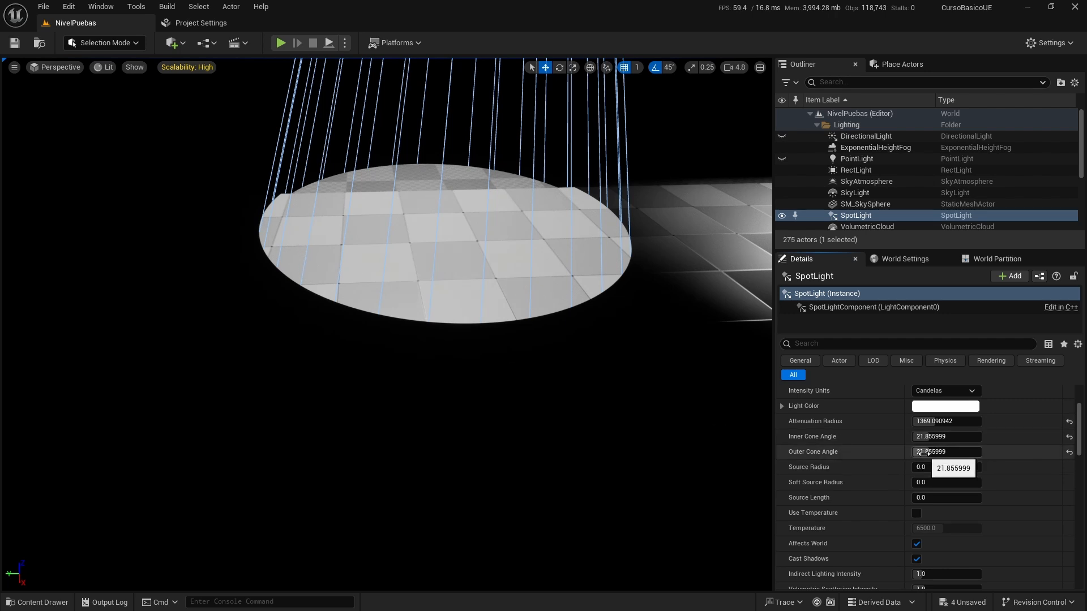
left_click_drag(924, 452, 943, 452)
key("f")
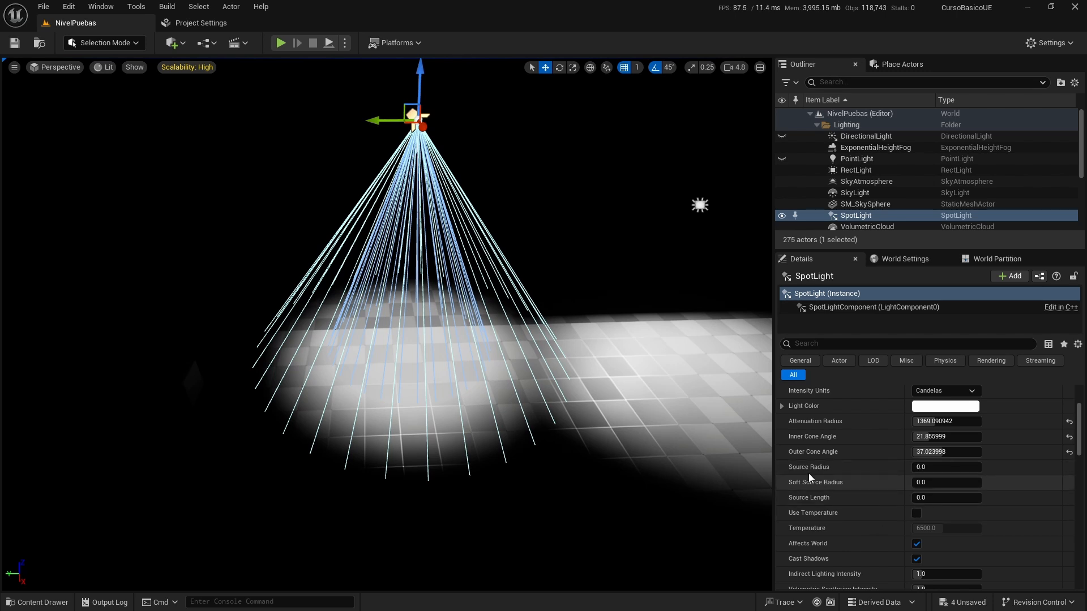
Move the SpotLight over the cube and try source radii of 568 and 120 to compare the cube's shadow.
left_click_drag(927, 468, 950, 468)
left_click_drag(379, 122, 132, 141)
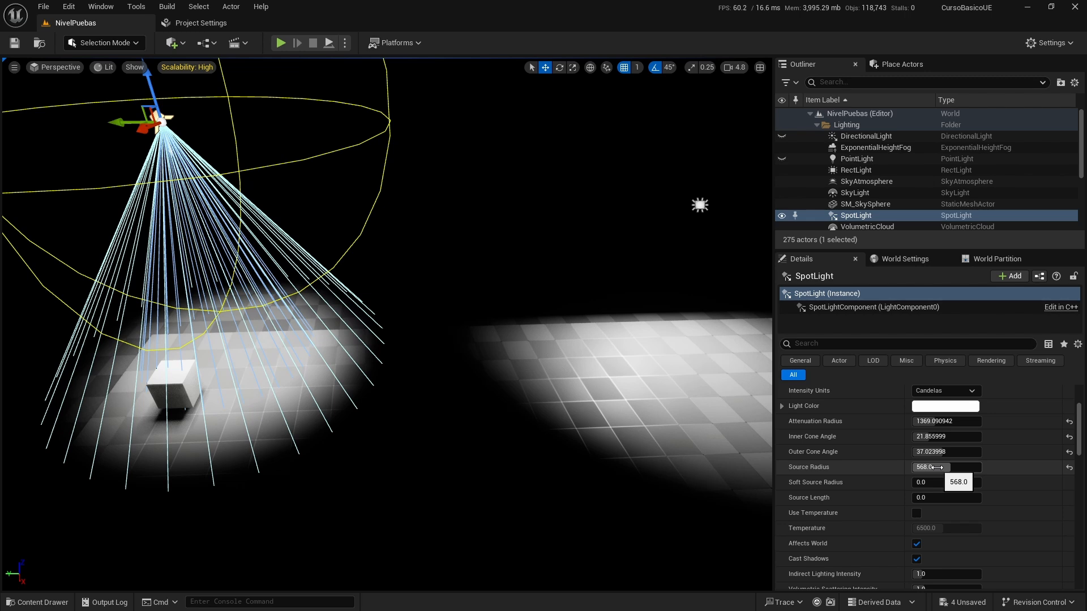
left_click_drag(937, 468, 909, 468)
key("a")
mouse_move(452, 322)
right_mouse_down()
mouse_move(430, 323)
mouse_move(452, 323)
right_mouse_up()
key("d")
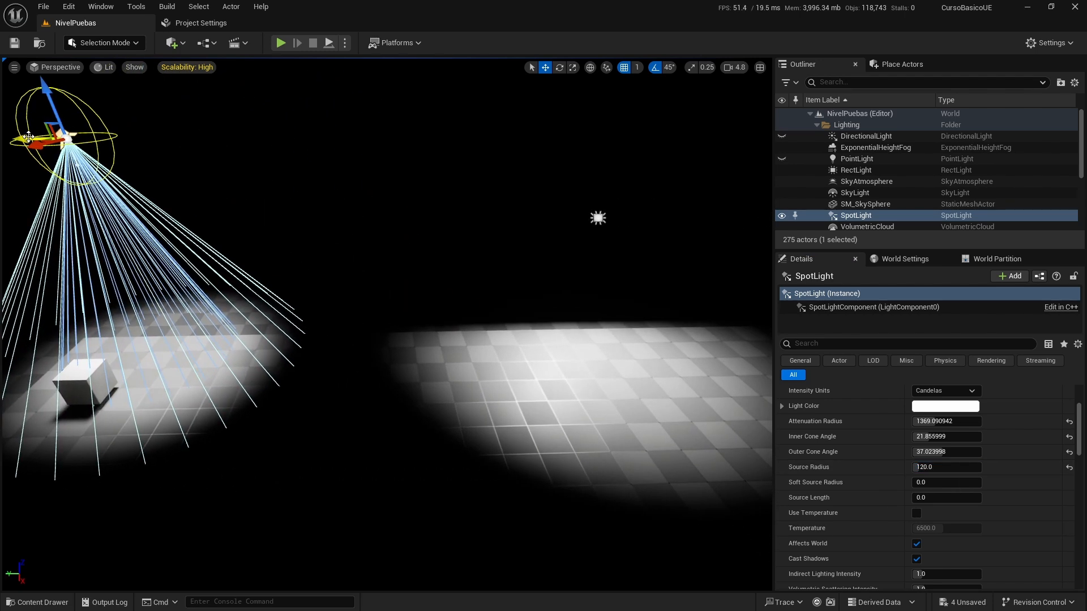
Move the SpotLight away from the cube over the empty floor and set its source length to 640.
left_click_drag(28, 137, 351, 194)
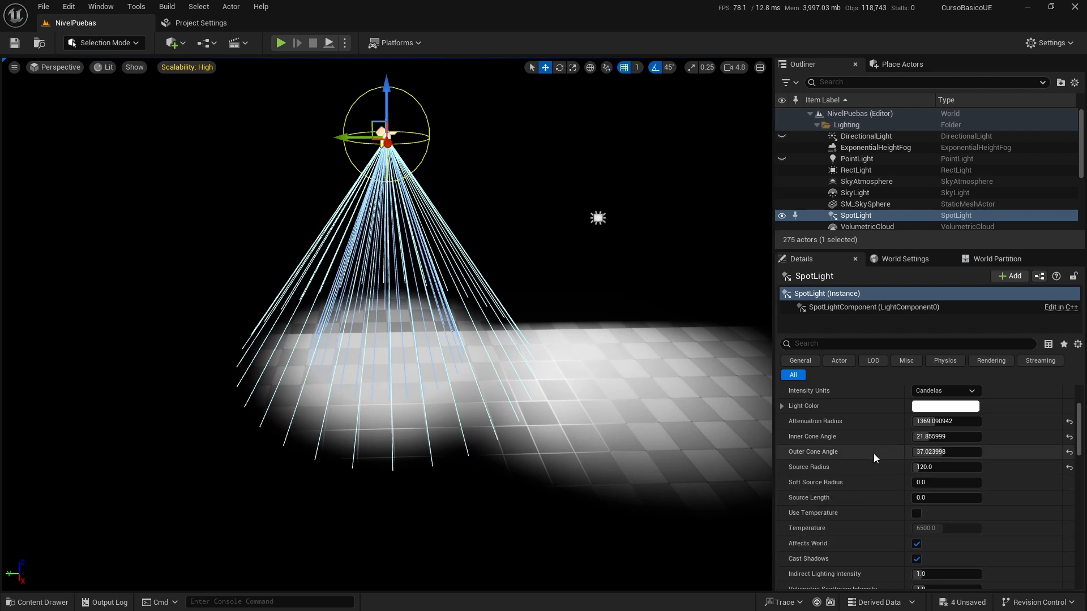
mouse_move(917, 500)
left_mouse_down()
mouse_move(973, 500)
mouse_move(901, 508)
left_mouse_up()
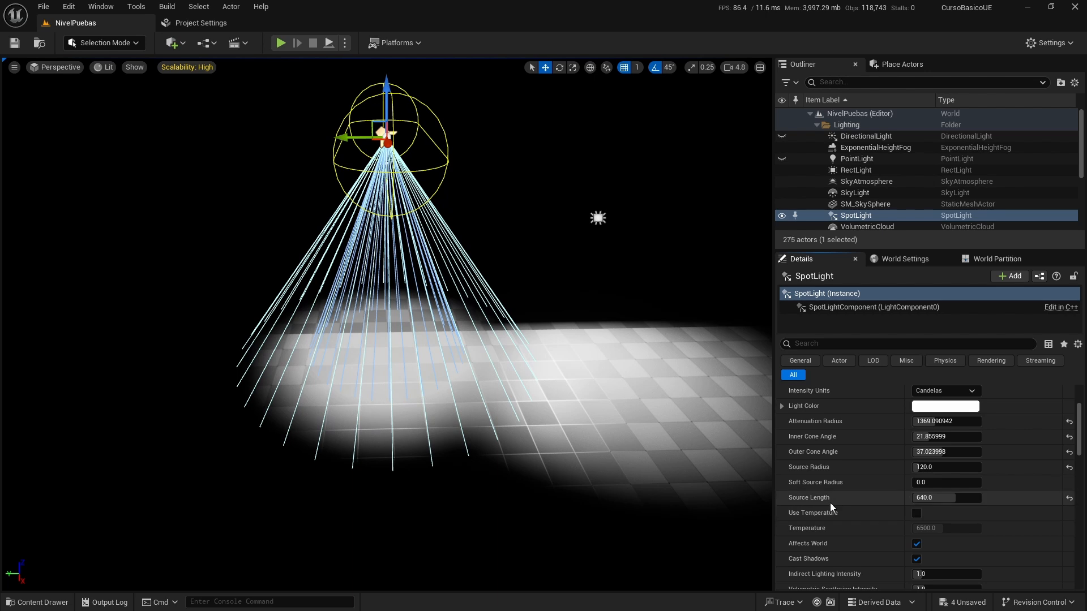
right_click_drag(412, 357, 600, 357)
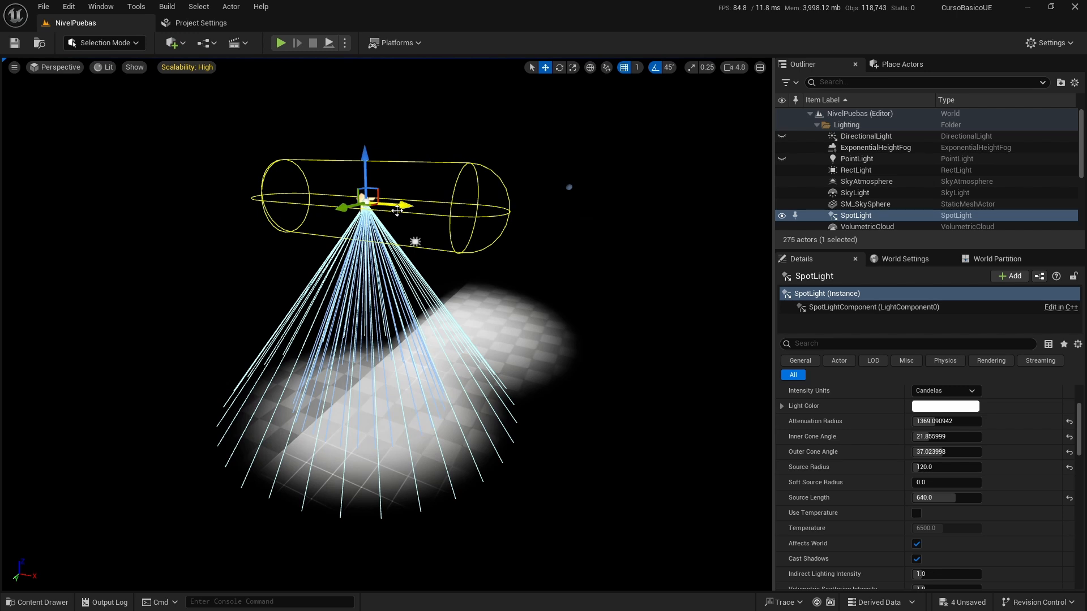
Increase the SpotLight's source length to 768 and lower the light closer to the floor.
left_click_drag(934, 498, 967, 497)
left_click_drag(365, 170, 371, 249)
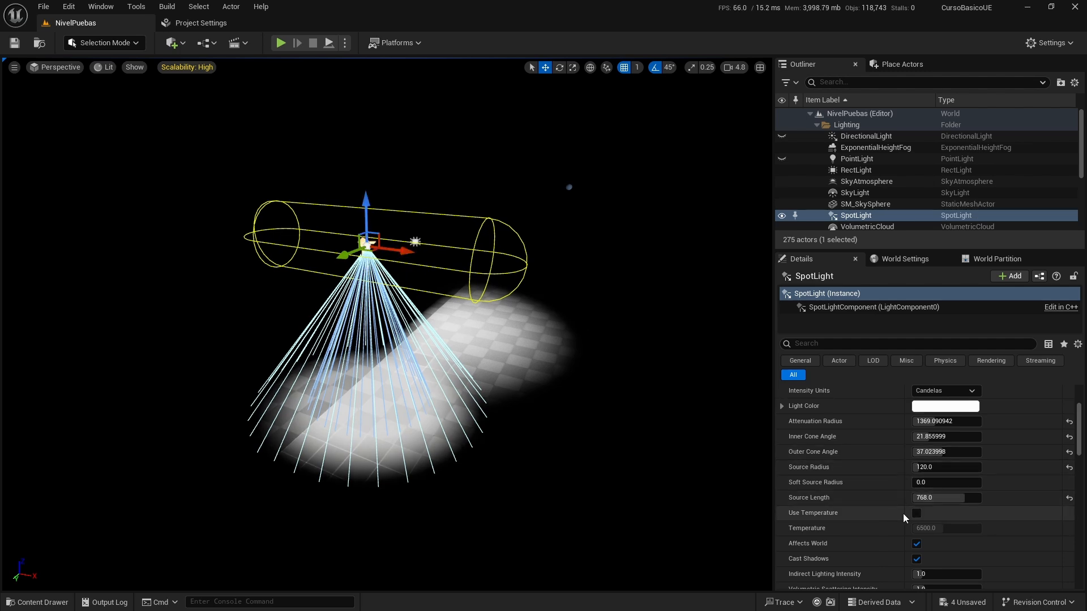
scroll(902, 514, "down", 2)
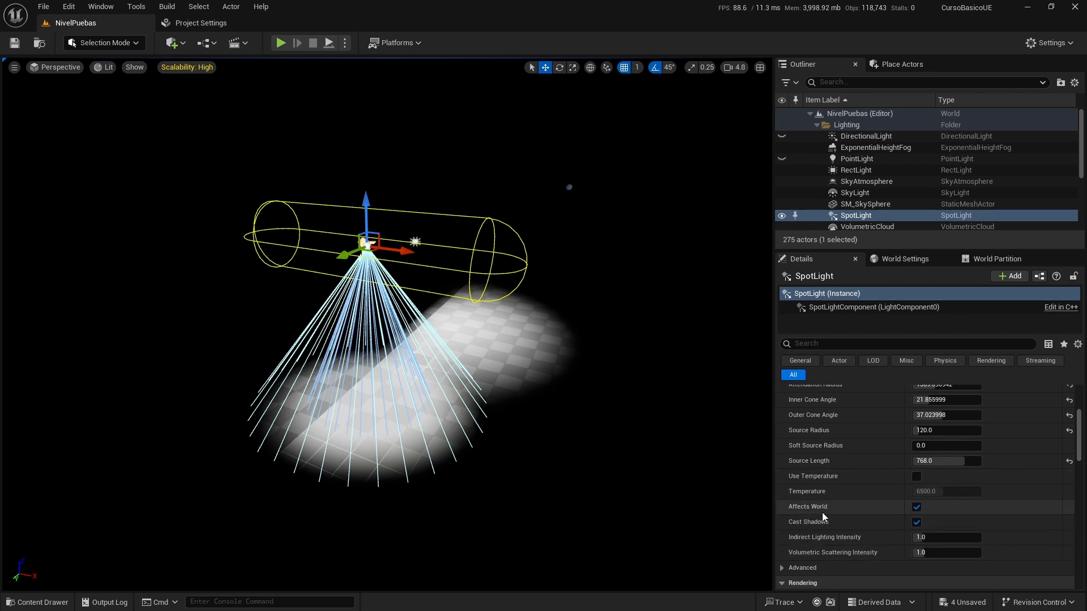
scroll(834, 486, "up", 4)
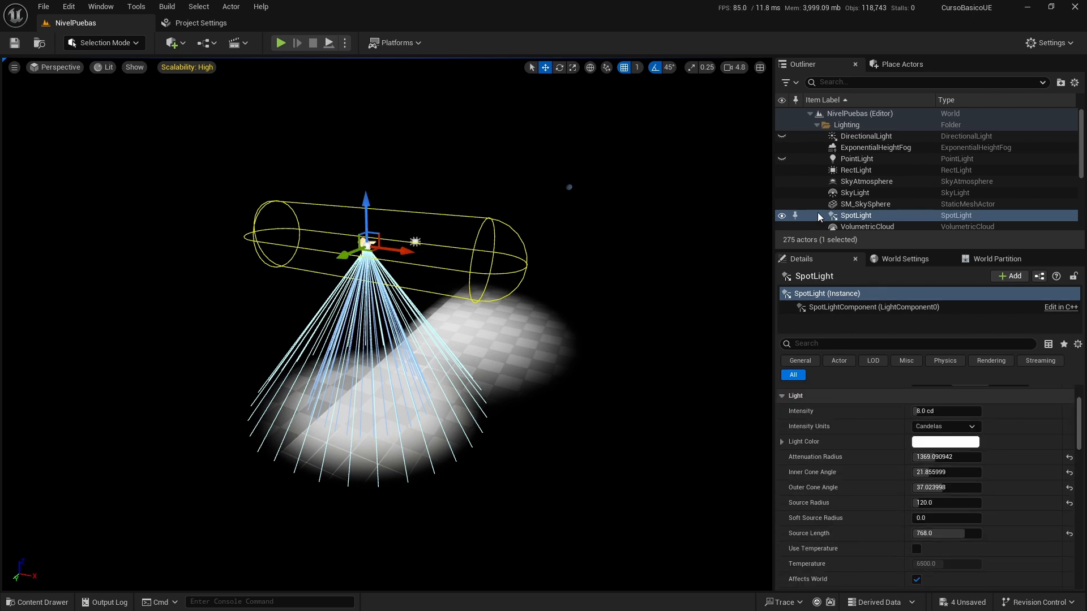
Hide the SpotLight in the level and select the RectLight.
left_click(782, 215)
scroll(849, 198, "down", 1)
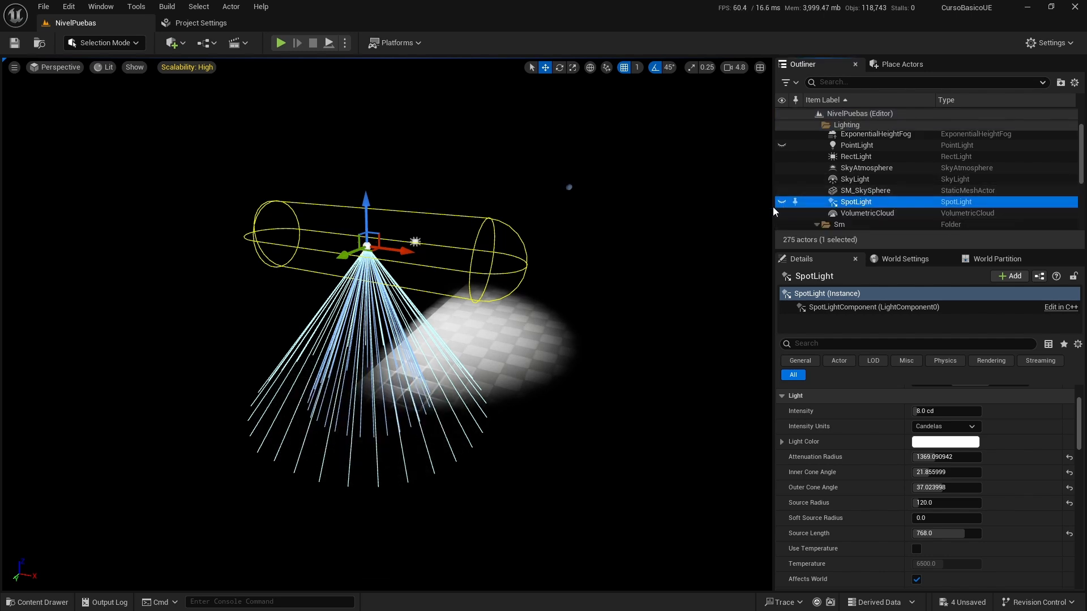
left_click(447, 254)
left_click(414, 242)
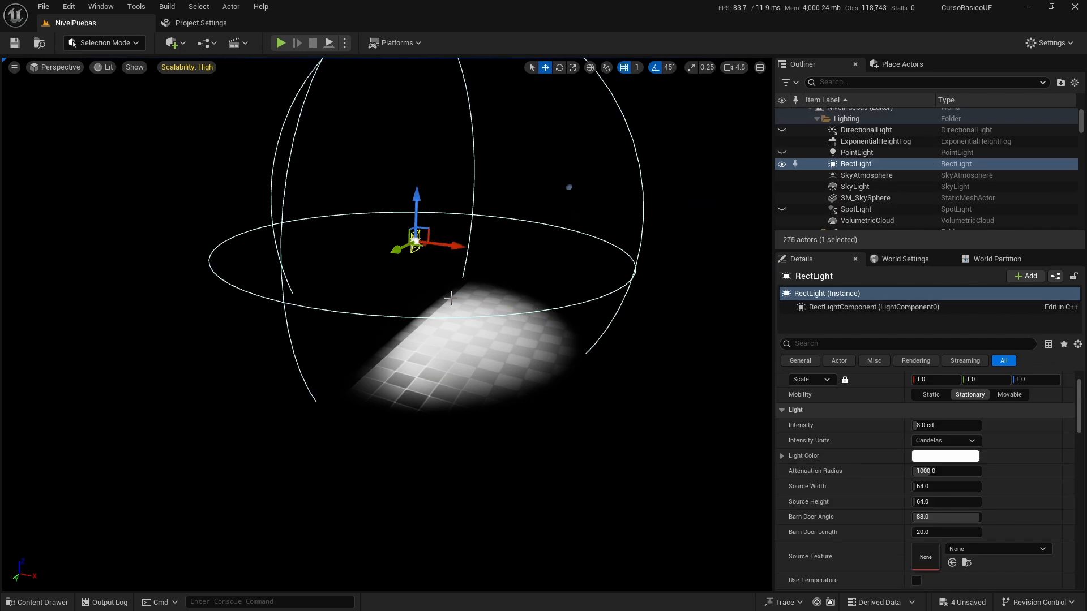
Move the RectLight sideways until it lights the cube, and view the cube's shadow from the front.
key("d")
mouse_move(601, 377)
right_mouse_down()
mouse_move(511, 377)
mouse_move(488, 362)
mouse_move(426, 369)
mouse_move(476, 396)
mouse_move(537, 357)
mouse_move(560, 374)
mouse_move(611, 379)
mouse_move(537, 408)
mouse_move(424, 385)
mouse_move(585, 367)
right_mouse_up()
key("a")
key("d")
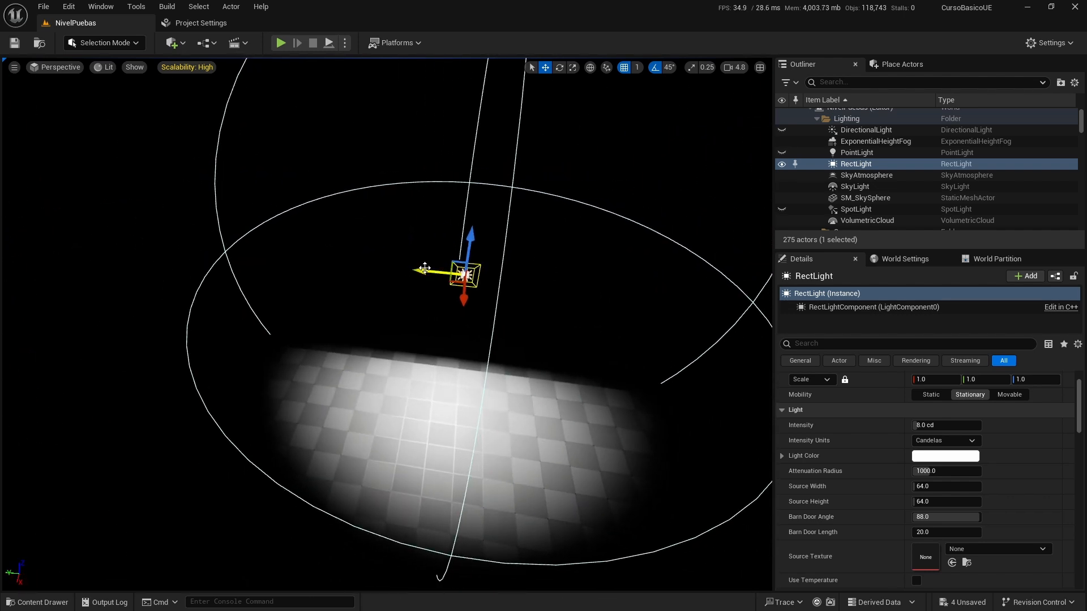
left_click_drag(425, 269, 78, 265)
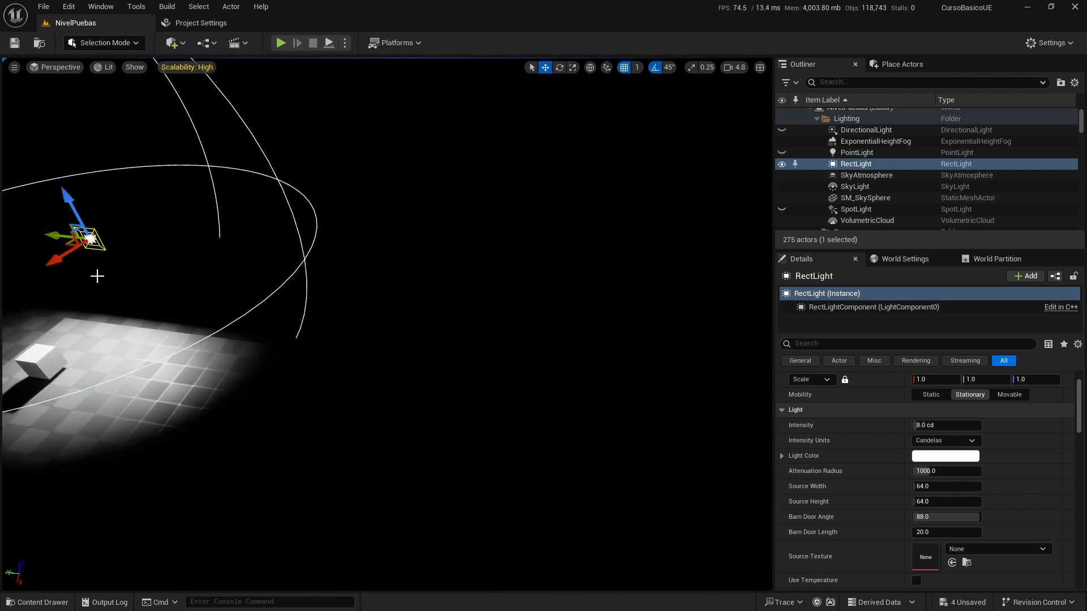
key("d")
right_click_drag(97, 277, 9, 283)
key("w")
key("d")
right_click_drag(386, 324, 464, 314)
key("w")
key("w")
key("a")
key("s")
key("a")
right_click_drag(286, 393, 279, 392)
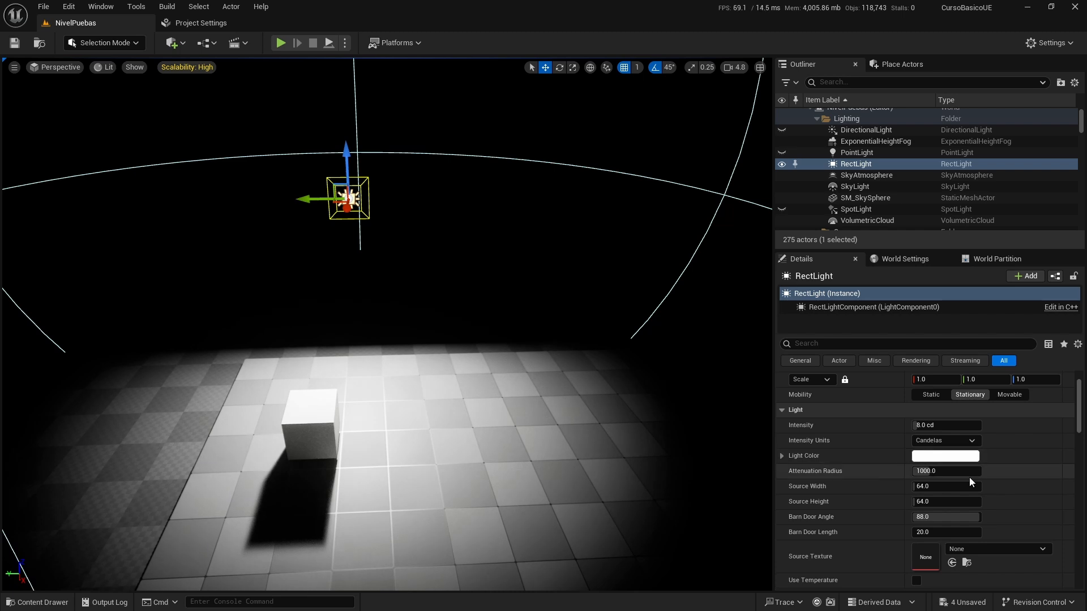
Increase the RectLight's attenuation radius to about 1502.8.
scroll(888, 438, "down", 1)
scroll(888, 438, "down", 1)
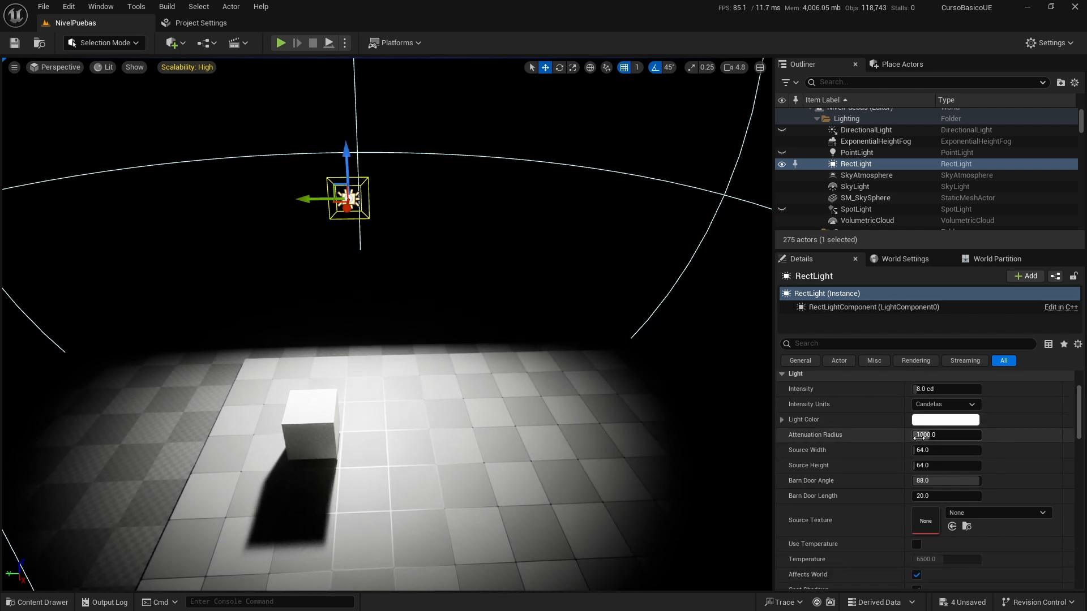
left_click_drag(922, 436, 935, 435)
right_click_drag(496, 396, 503, 404)
key("s")
Try a RectLight source size of 520 by 512 to compare the cube's shadow, and reshape it to 624 wide by 160 high.
left_click_drag(934, 435, 941, 465)
left_click_drag(951, 465, 947, 466)
right_click_drag(548, 429, 529, 456)
key("w")
right_click_drag(358, 439, 358, 445)
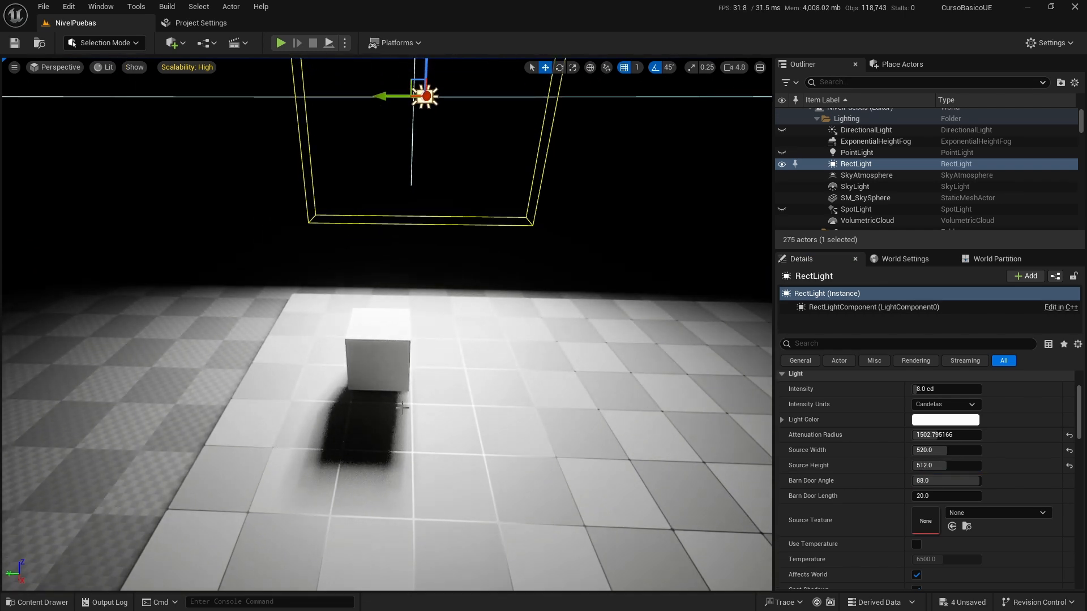
key("s")
right_click_drag(402, 408, 395, 346)
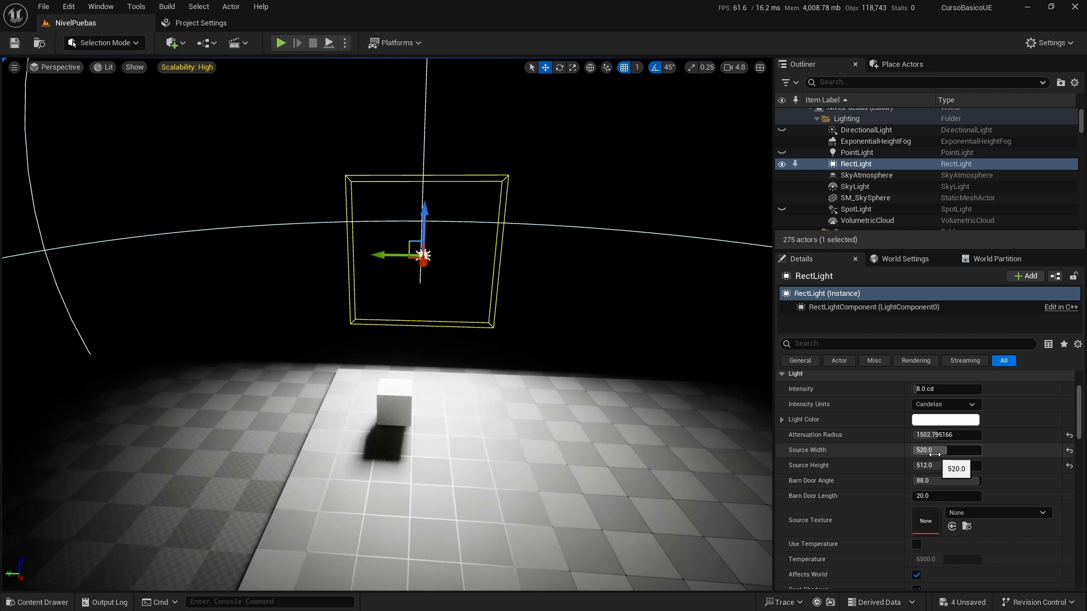
mouse_move(934, 454)
left_mouse_down()
mouse_move(970, 454)
mouse_move(915, 466)
mouse_move(951, 451)
mouse_move(905, 451)
mouse_move(975, 451)
mouse_move(943, 465)
left_mouse_up()
Try a pink light color on the RectLight and settle on a pale lavender, hex sRGB E2D8FFFF.
left_click(945, 419)
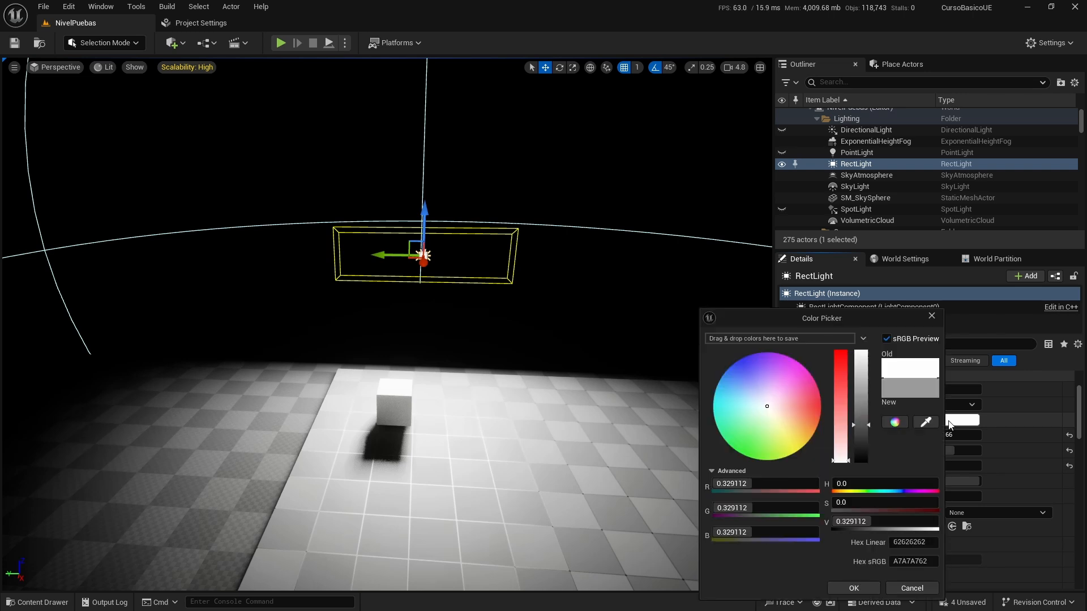
left_click(789, 405)
left_click_drag(790, 406, 796, 405)
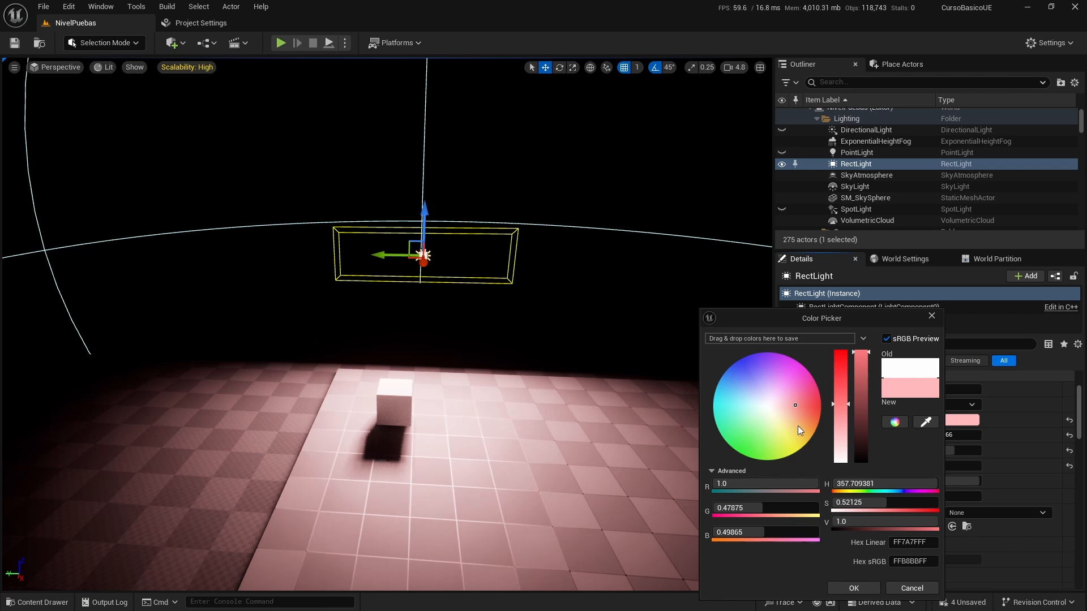
mouse_move(794, 406)
left_mouse_down()
mouse_move(773, 406)
mouse_move(763, 392)
left_mouse_up()
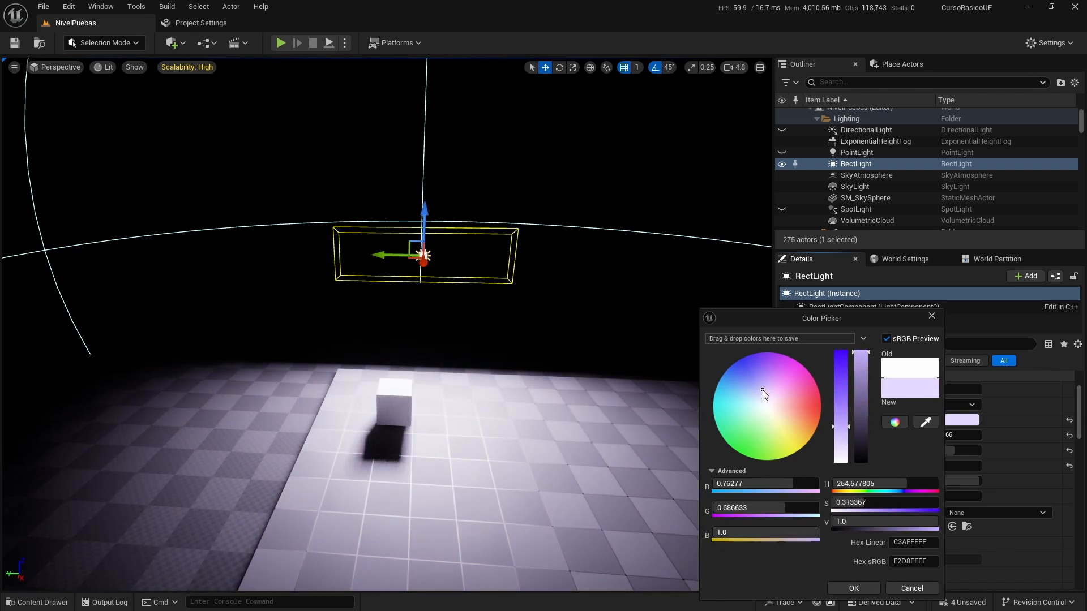
right_click_drag(496, 453, 515, 468)
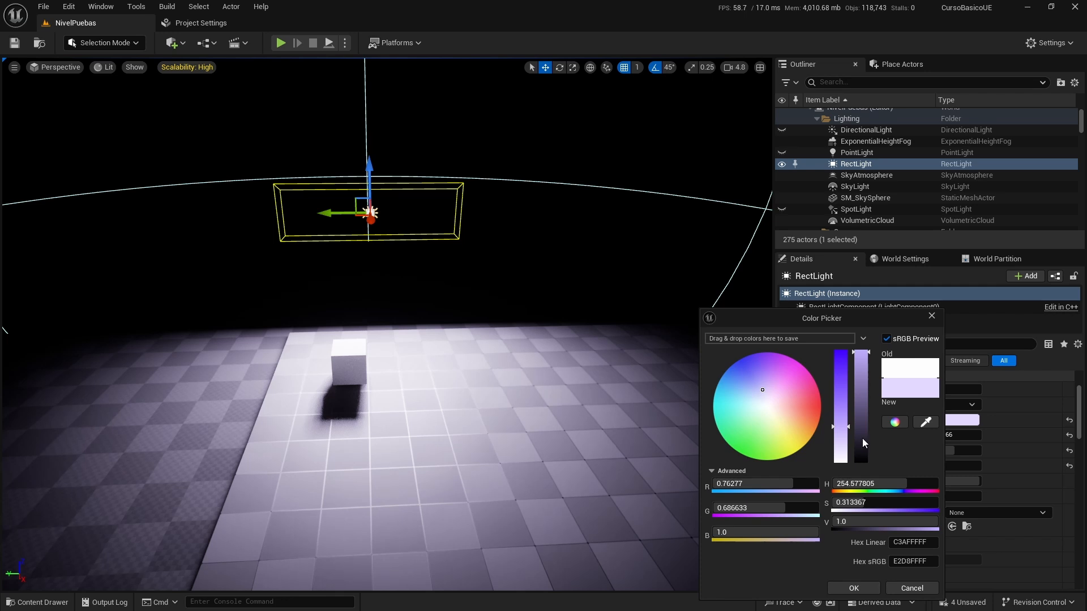
left_click(867, 587)
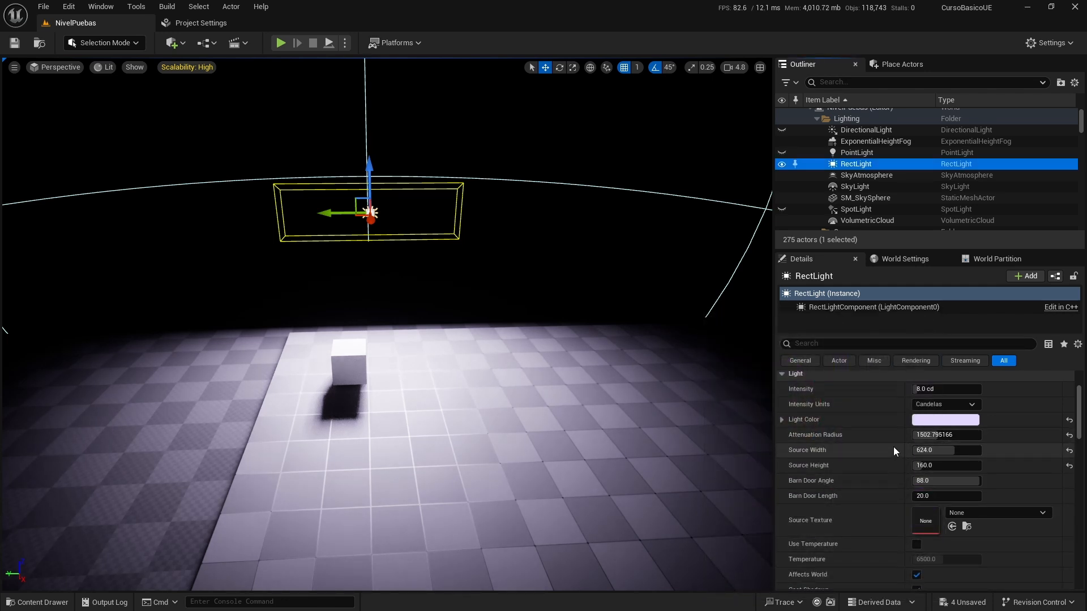
Reduce the RectLight's barn door angle to about 28.08 and inspect the light's shape from the side.
scroll(893, 446, "down", 1)
scroll(893, 447, "down", 1)
left_click_drag(940, 444, 894, 445)
mouse_move(546, 436)
right_mouse_down()
mouse_move(430, 374)
mouse_move(317, 368)
mouse_move(510, 453)
mouse_move(534, 433)
right_mouse_up()
key("d")
key("d")
key("w")
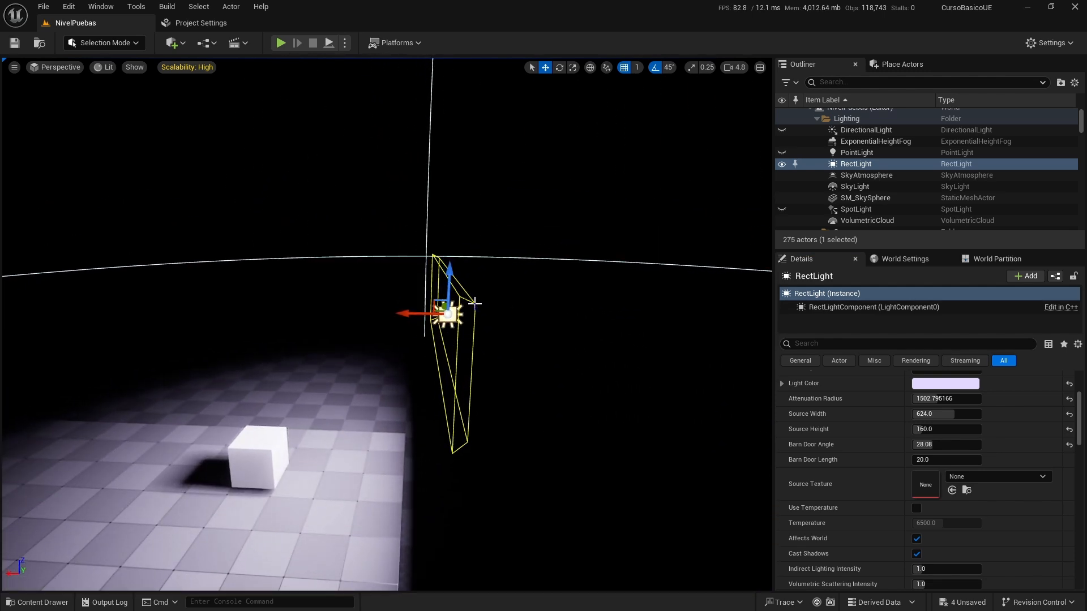
Set the RectLight's barn door angle to about 31.68 and its barn door length to about 23.2.
mouse_move(924, 444)
left_mouse_down()
mouse_move(974, 444)
mouse_move(936, 444)
left_mouse_up()
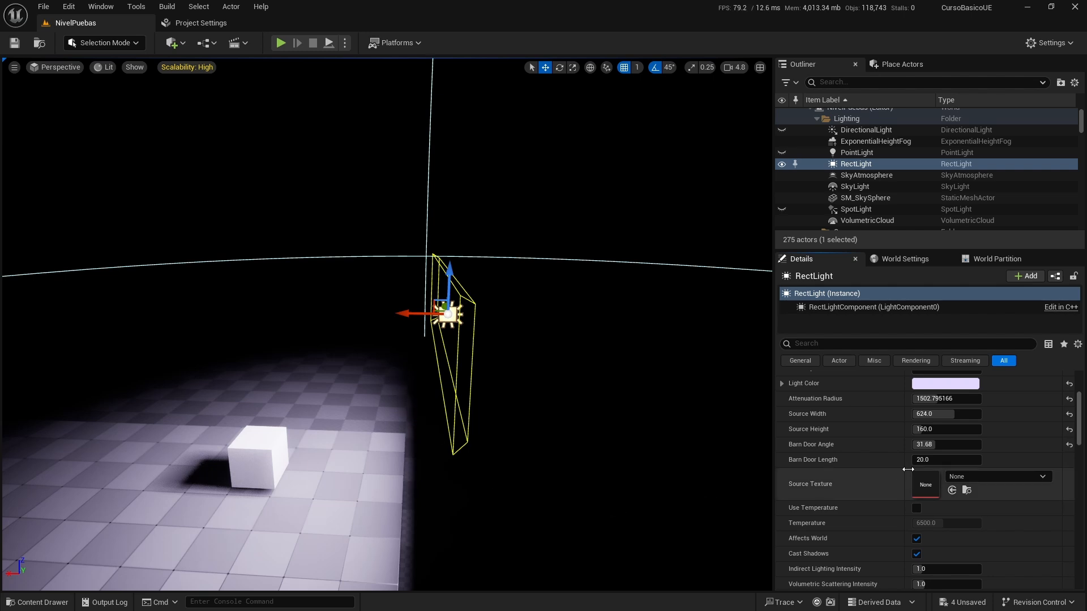
mouse_move(931, 460)
left_mouse_down()
mouse_move(990, 460)
mouse_move(929, 460)
left_mouse_up()
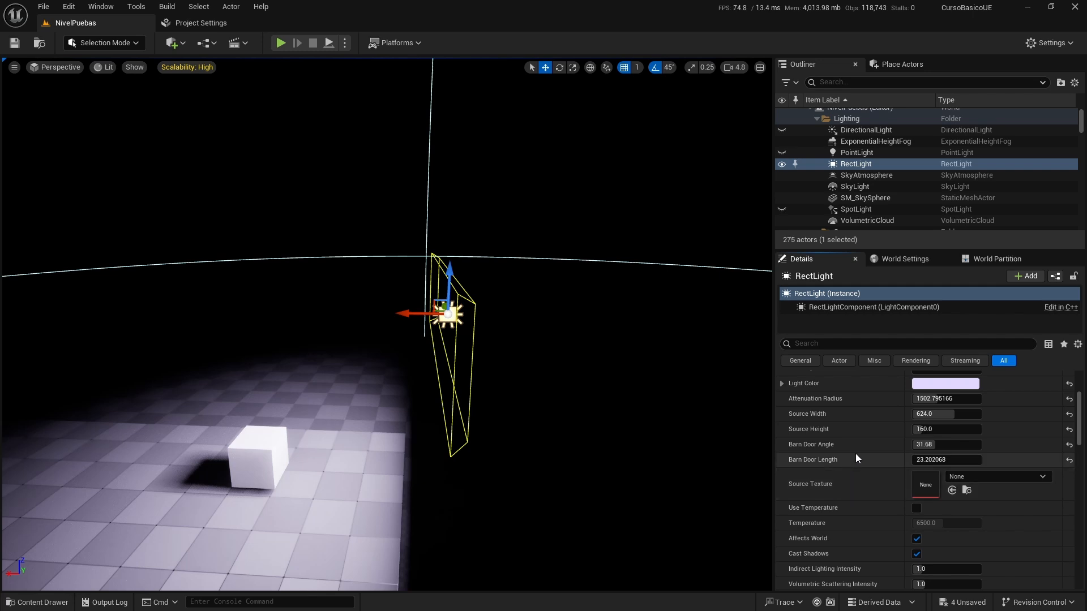
right_click_drag(388, 404, 311, 453)
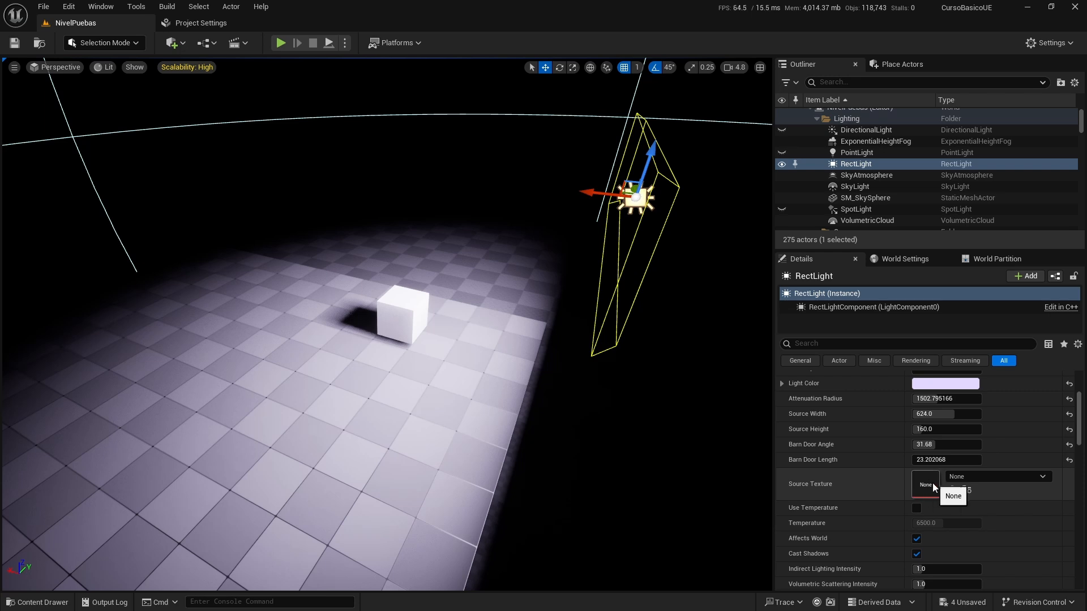
scroll(914, 469, "down", 2)
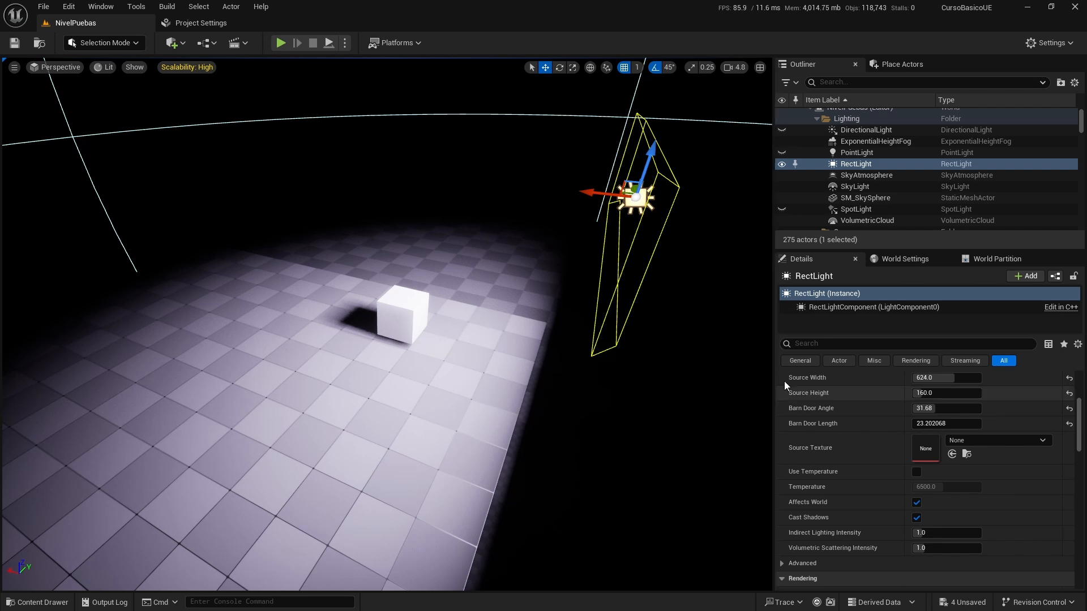
Hide the RectLight, make the PointLight visible and select it.
left_click(782, 165)
left_click(783, 152)
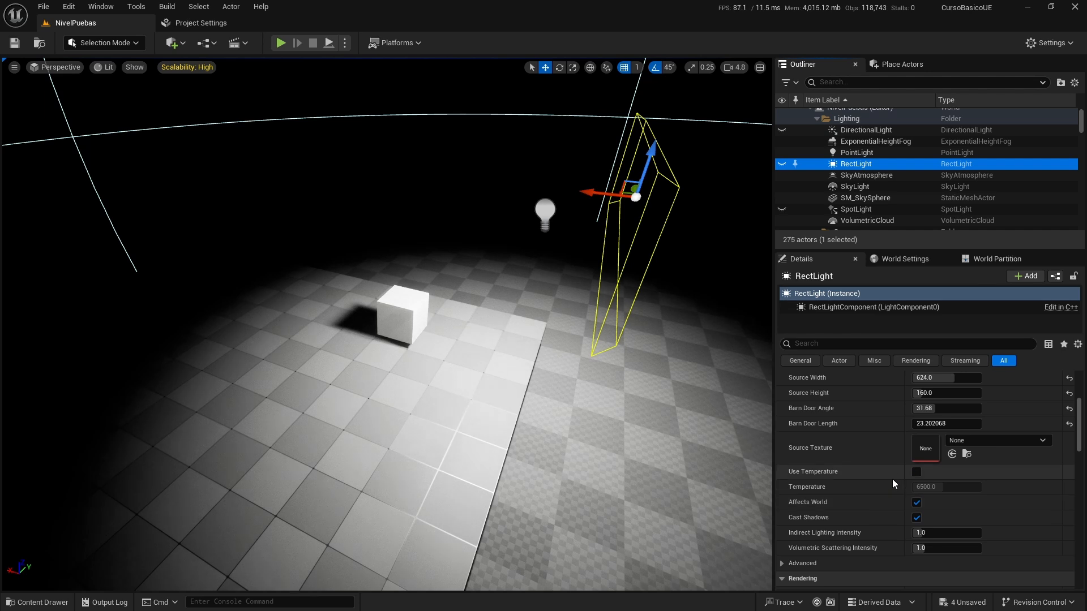
scroll(894, 426, "up", 2)
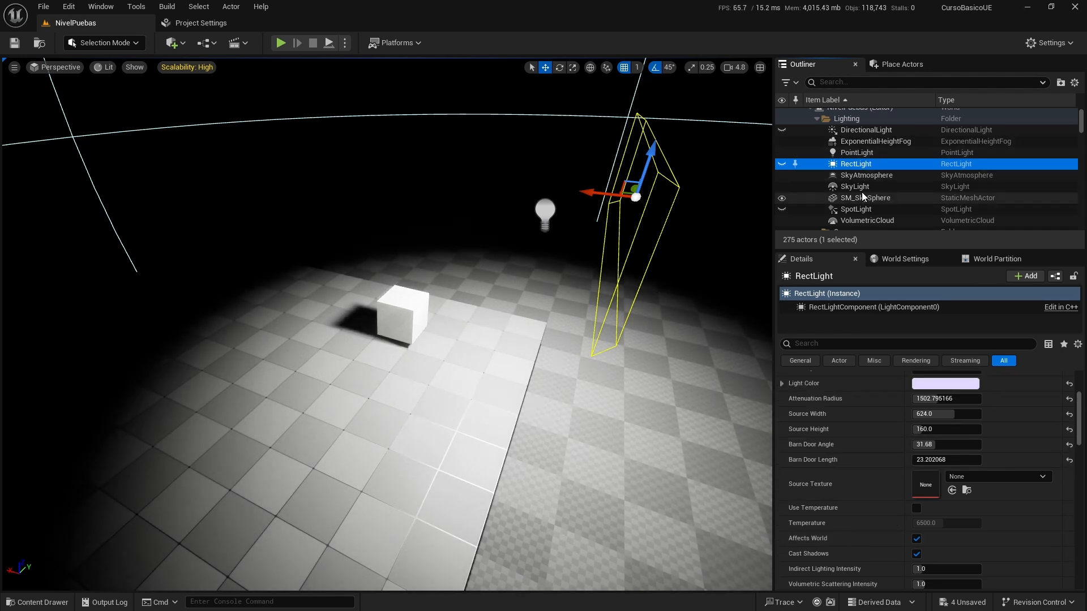
left_click(854, 152)
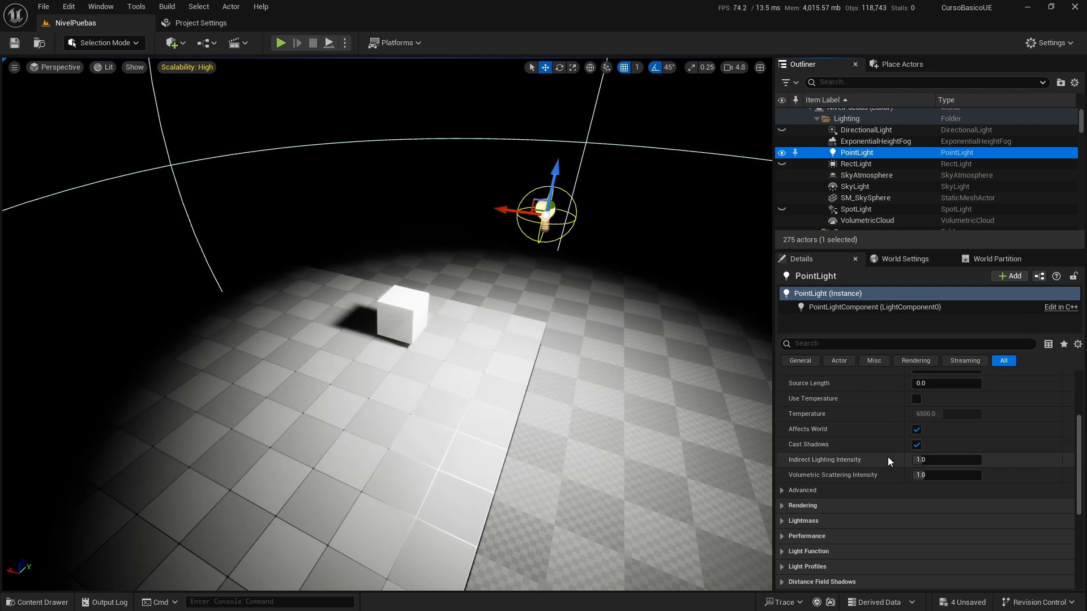
Rotate the PointLight so its source lies horizontally and stretch its source length to 960.
scroll(885, 432, "up", 2)
mouse_move(928, 420)
left_mouse_down()
mouse_move(984, 420)
mouse_move(911, 419)
left_mouse_up()
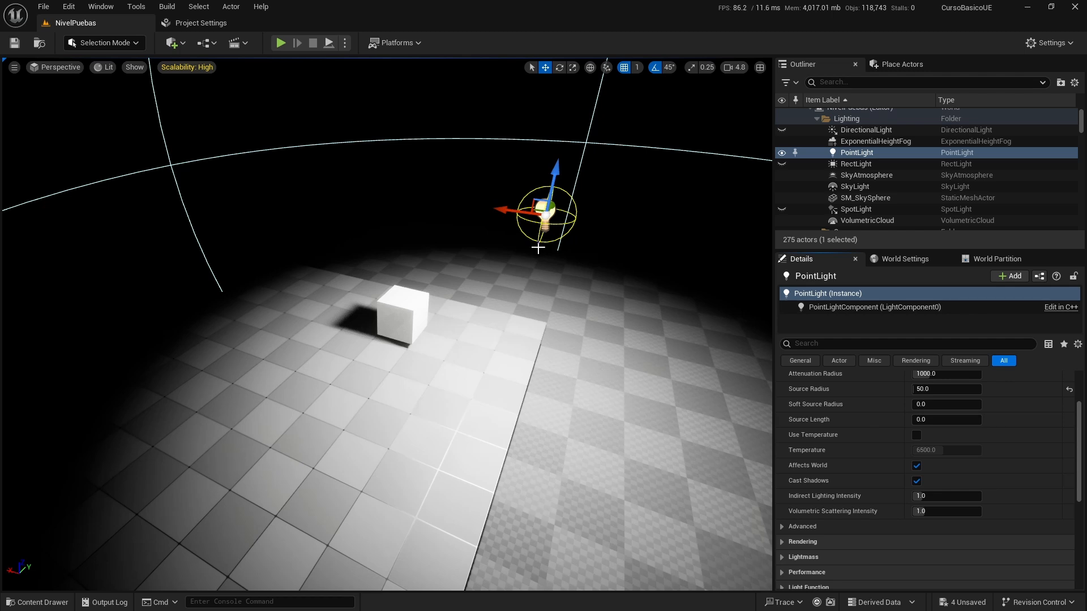
key("e")
left_click_drag(582, 234, 547, 187)
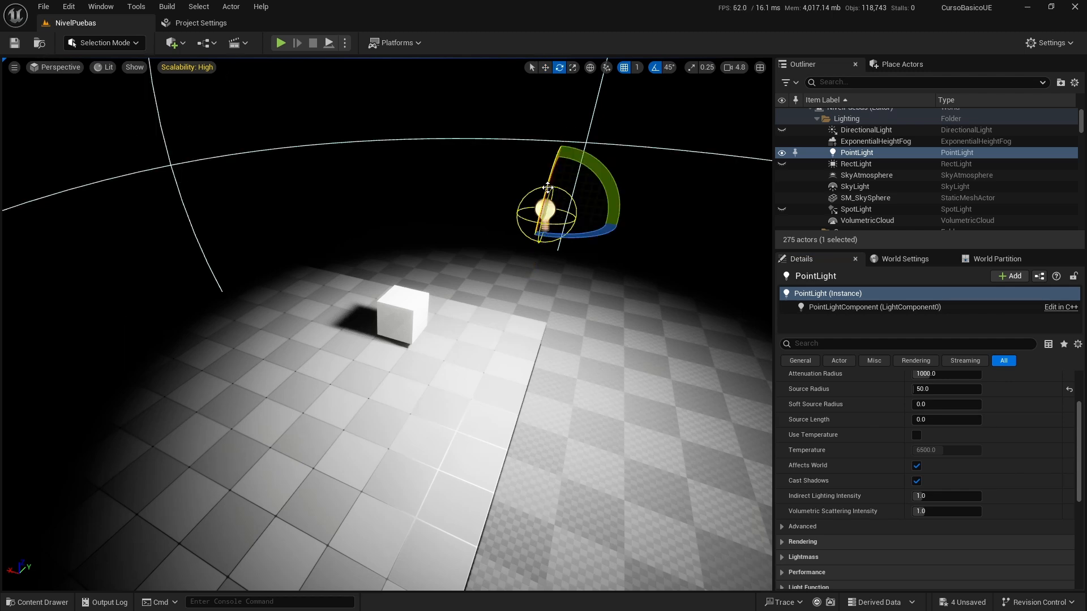
left_click_drag(920, 420, 978, 420)
mouse_move(496, 332)
right_mouse_down()
mouse_move(560, 331)
mouse_move(503, 311)
mouse_move(496, 331)
right_mouse_up()
key("r")
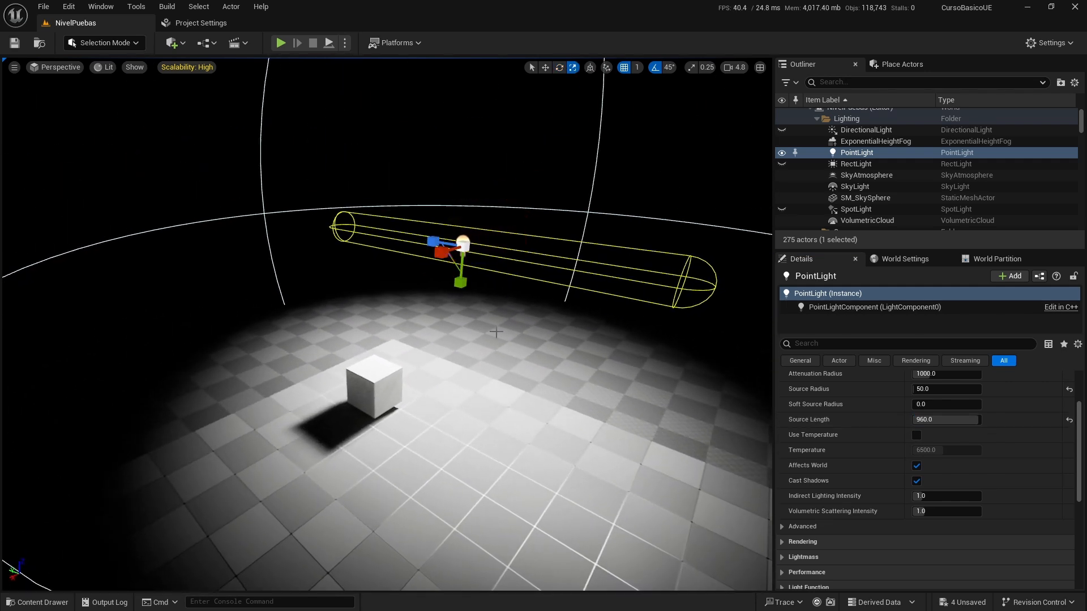
Lower the PointLight close to the floor and extend its source length to 984.
left_click_drag(465, 222, 532, 310)
right_click_drag(532, 311, 577, 282)
mouse_move(541, 376)
right_mouse_down()
mouse_move(594, 430)
mouse_move(571, 373)
mouse_move(541, 375)
right_mouse_up()
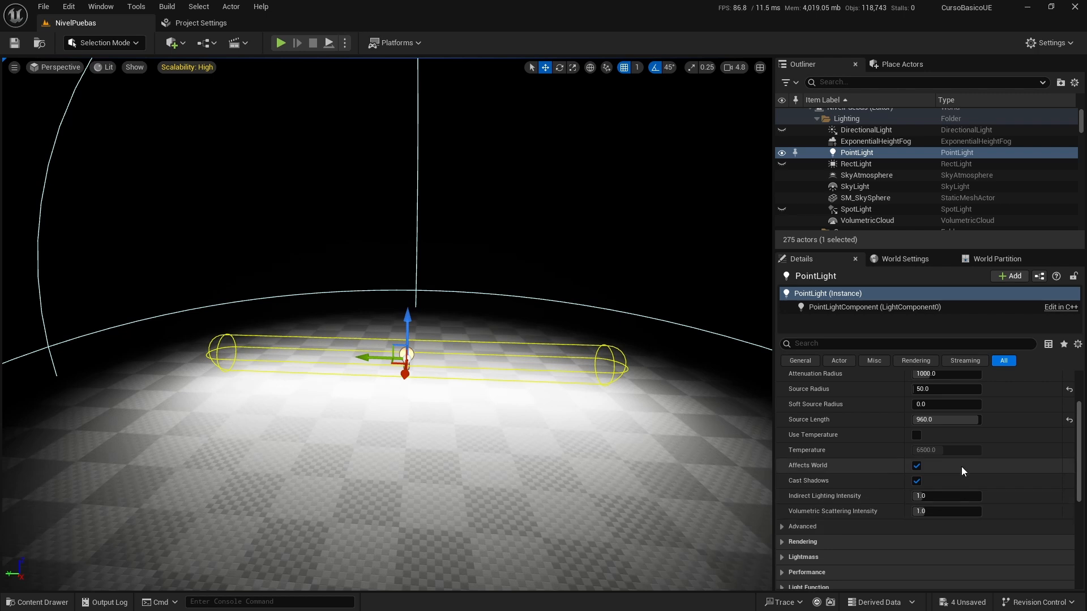
mouse_move(946, 419)
left_mouse_down()
mouse_move(917, 419)
mouse_move(953, 419)
mouse_move(945, 419)
left_mouse_up()
right_click_drag(622, 431, 486, 498)
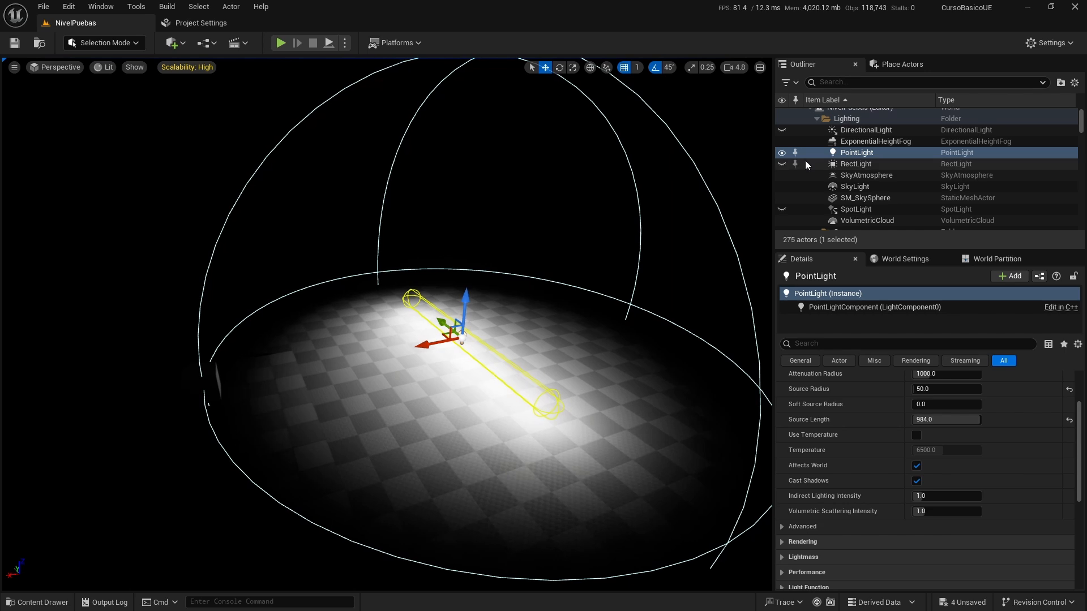
Hide the PointLight, make the DirectionalLight visible again and select the SkyLight, viewing the cube up close.
left_click(781, 153)
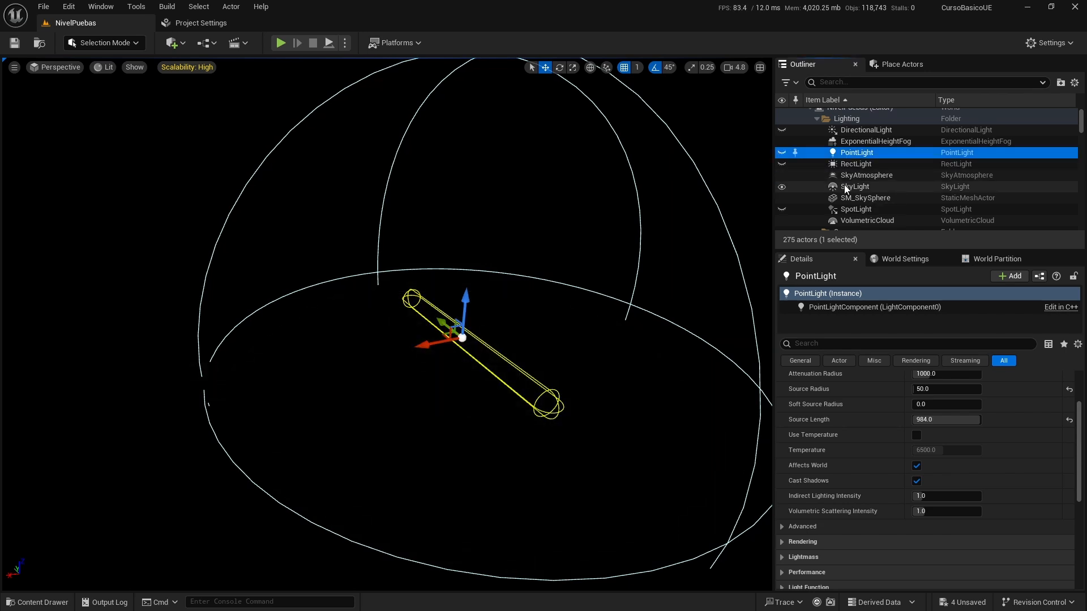
left_click(782, 130)
left_click(857, 188)
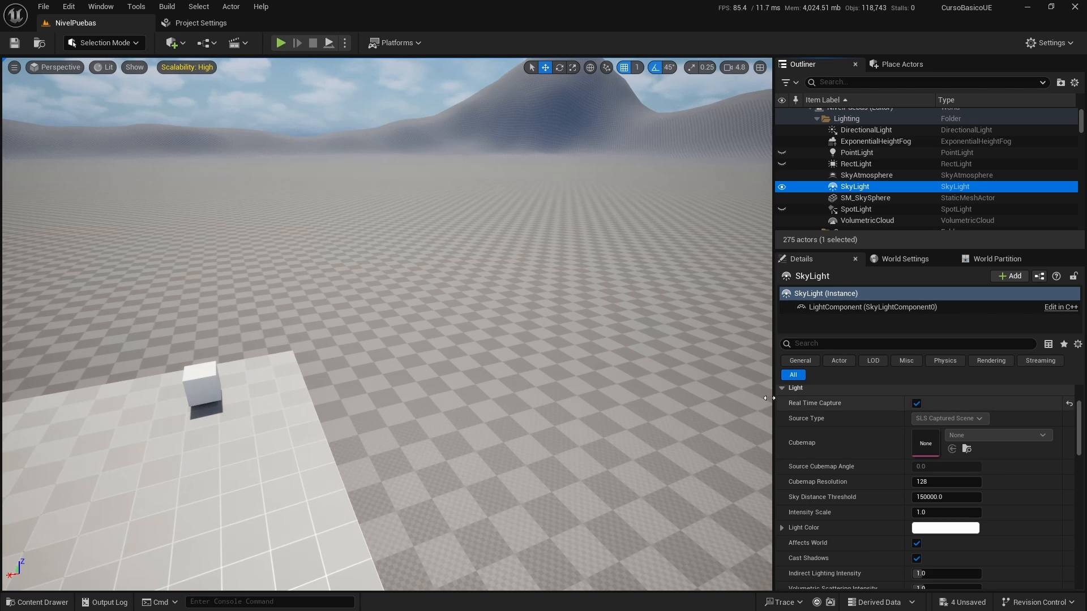
right_click_drag(606, 396, 667, 373)
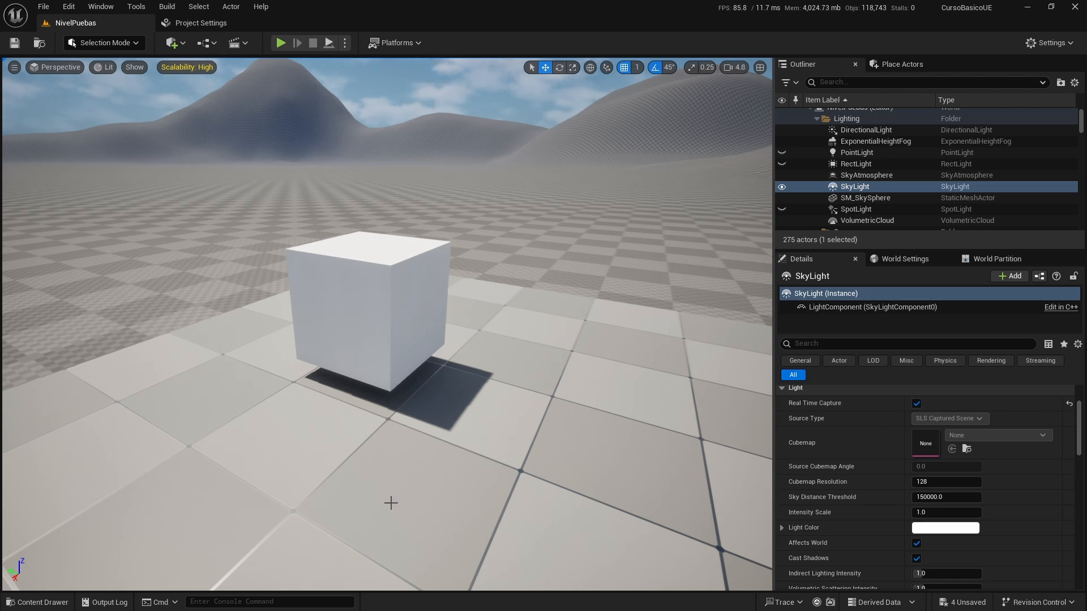
Place the SM_ChamferCube mesh from LevelPrototyping/Meshes into the level beside the white cube.
left_click(43, 602)
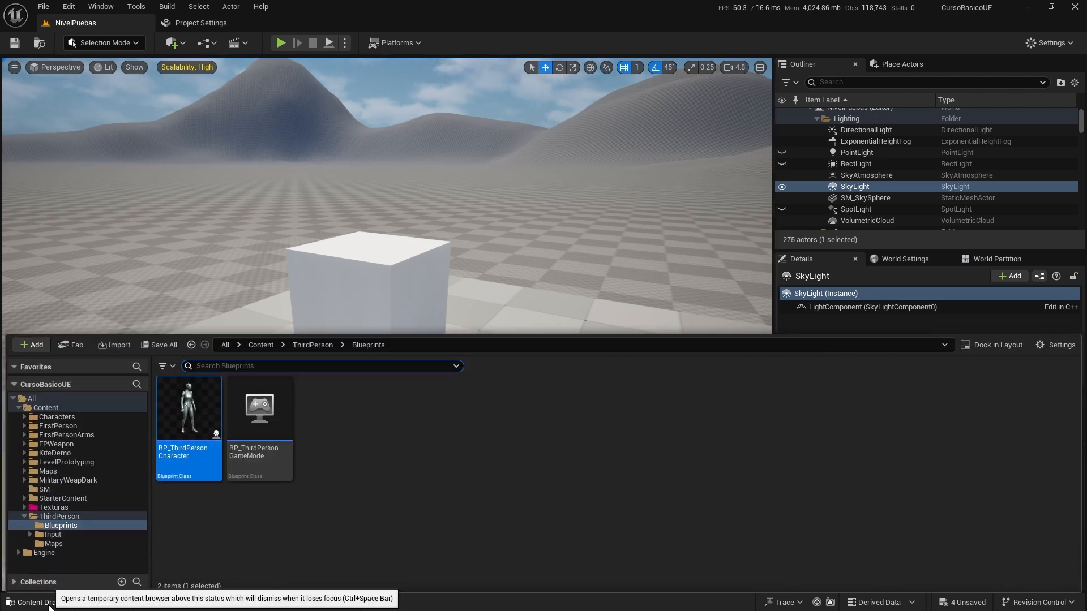
left_click(24, 517)
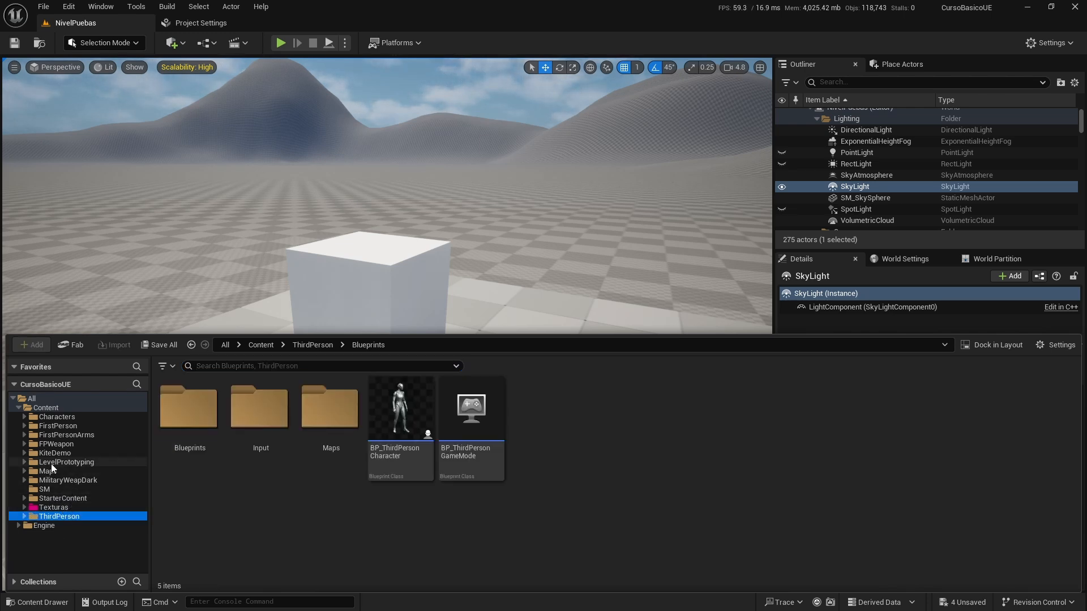
left_click(76, 462)
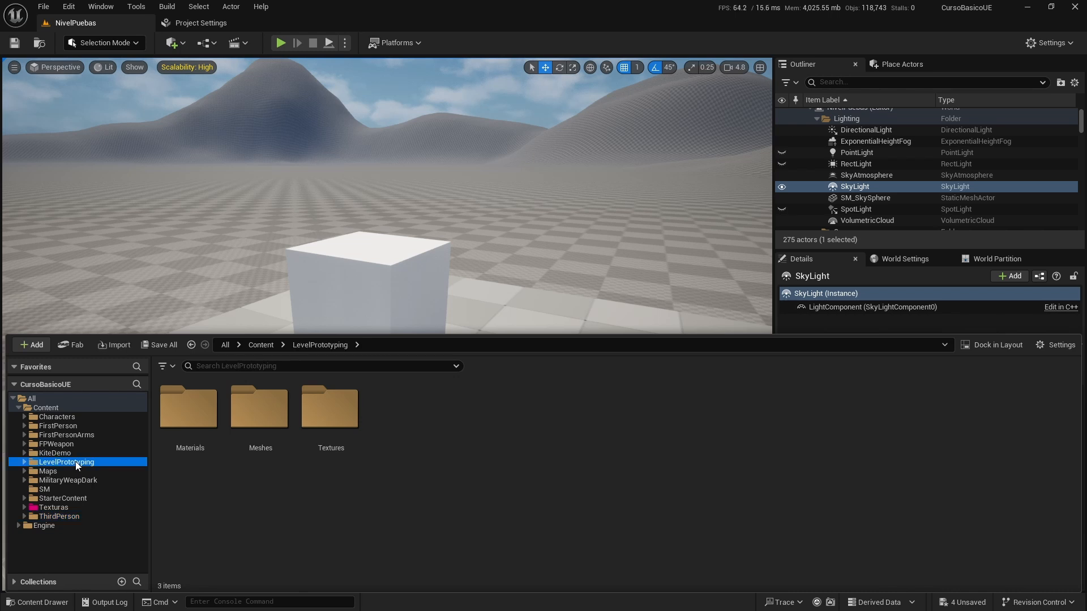
double_click(188, 408)
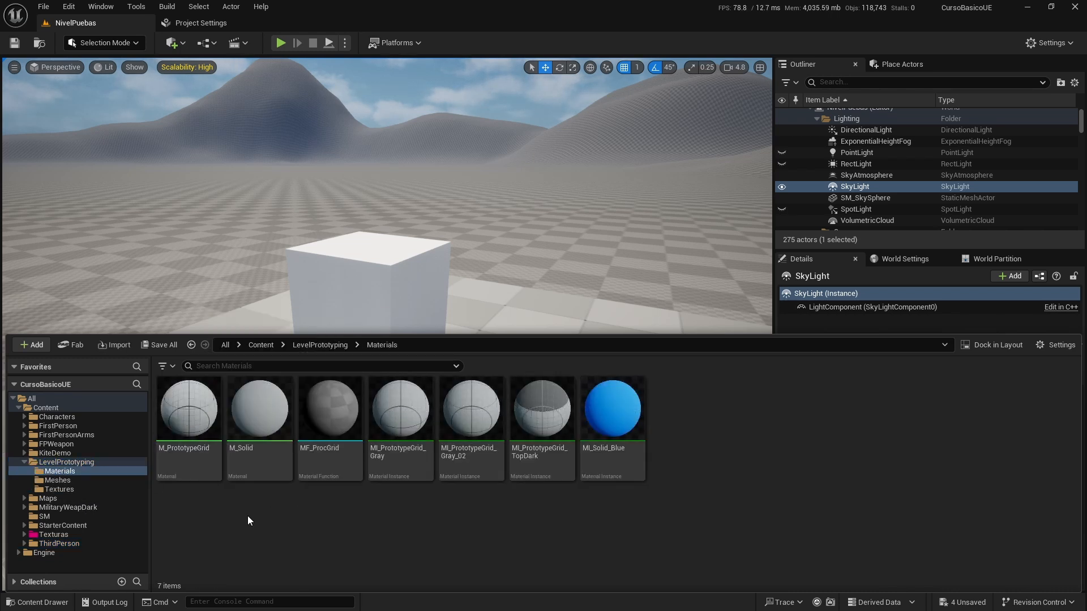
left_click(68, 479)
left_click(195, 424)
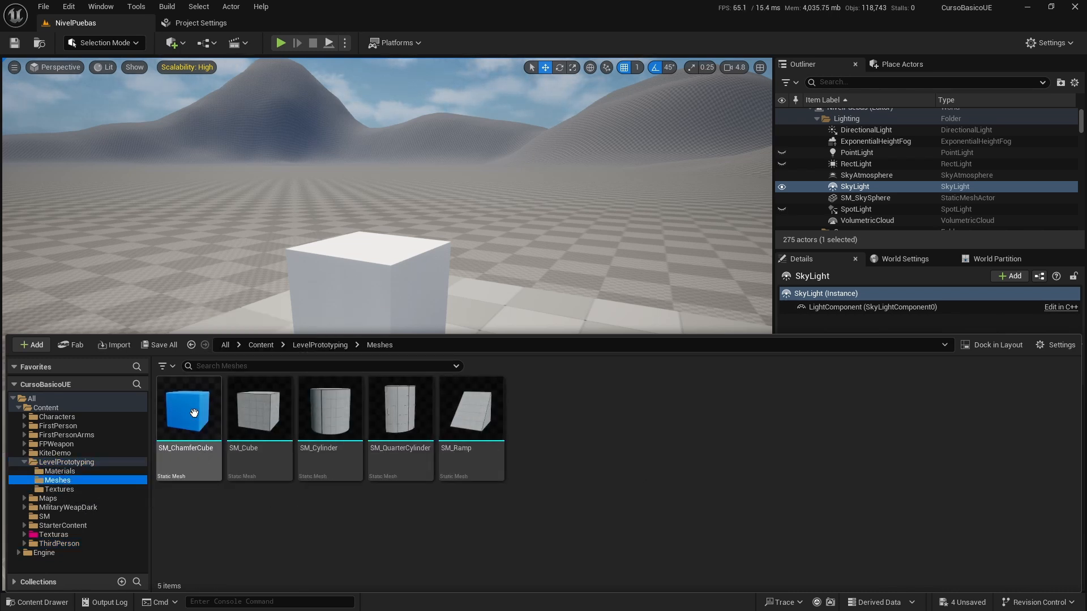
left_click_drag(209, 379, 240, 286)
Move the blue chamfer cube slightly closer to the white cube and view the bounced light on the facing side.
key("a")
mouse_move(278, 346)
right_mouse_down()
mouse_move(430, 322)
mouse_move(266, 317)
mouse_move(220, 336)
mouse_move(181, 306)
mouse_move(277, 350)
right_mouse_up()
scroll(396, 322, "down", 6)
key("w")
key("a")
key("d")
key("d")
key("s")
key("w")
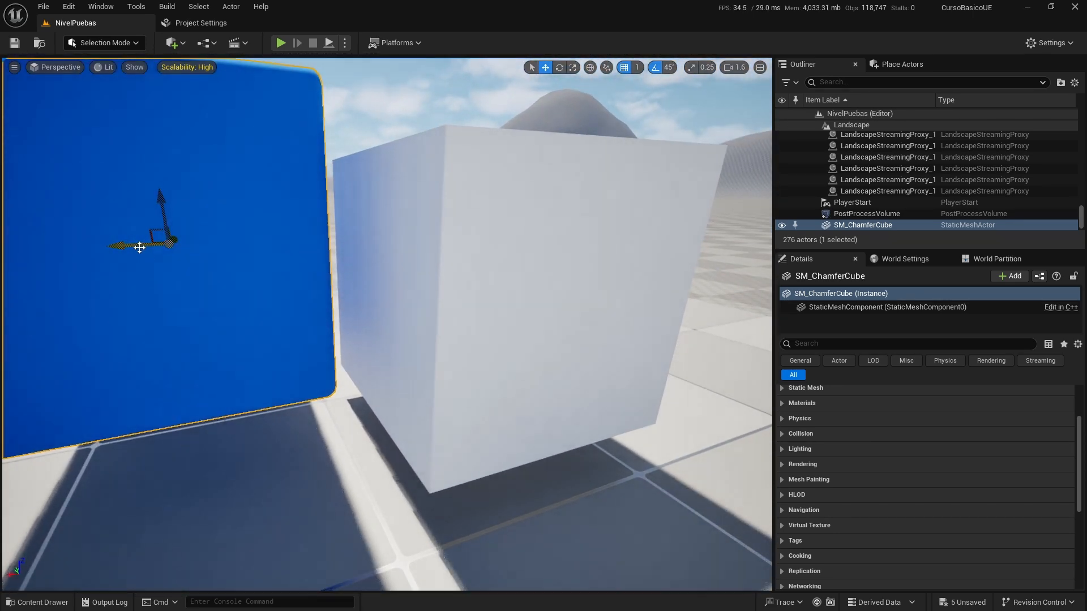
mouse_move(139, 246)
left_mouse_down()
mouse_move(184, 241)
mouse_move(148, 244)
left_mouse_up()
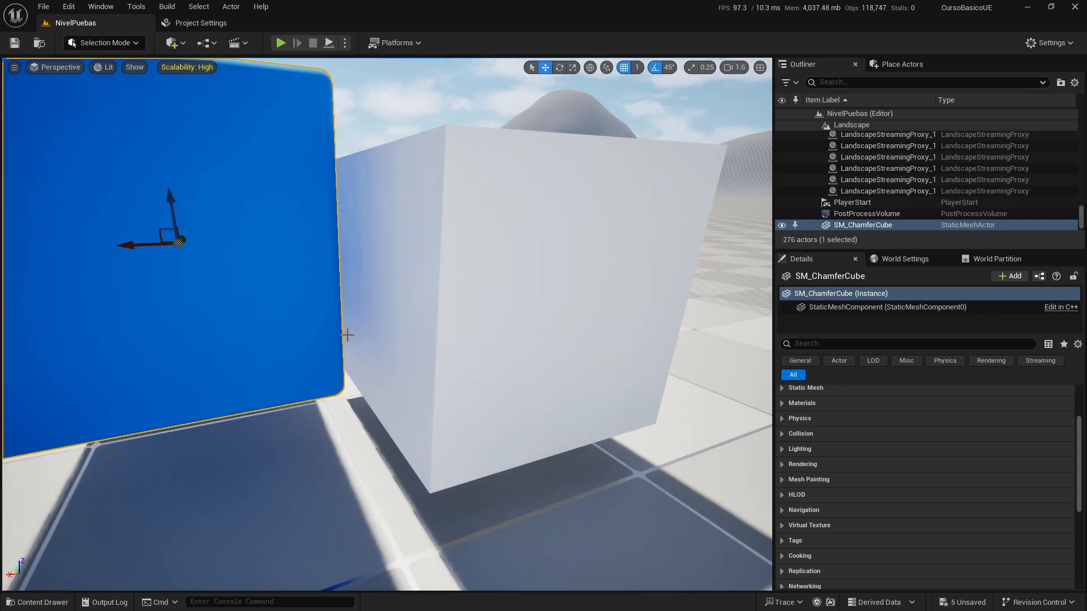
right_click_drag(387, 324, 372, 317)
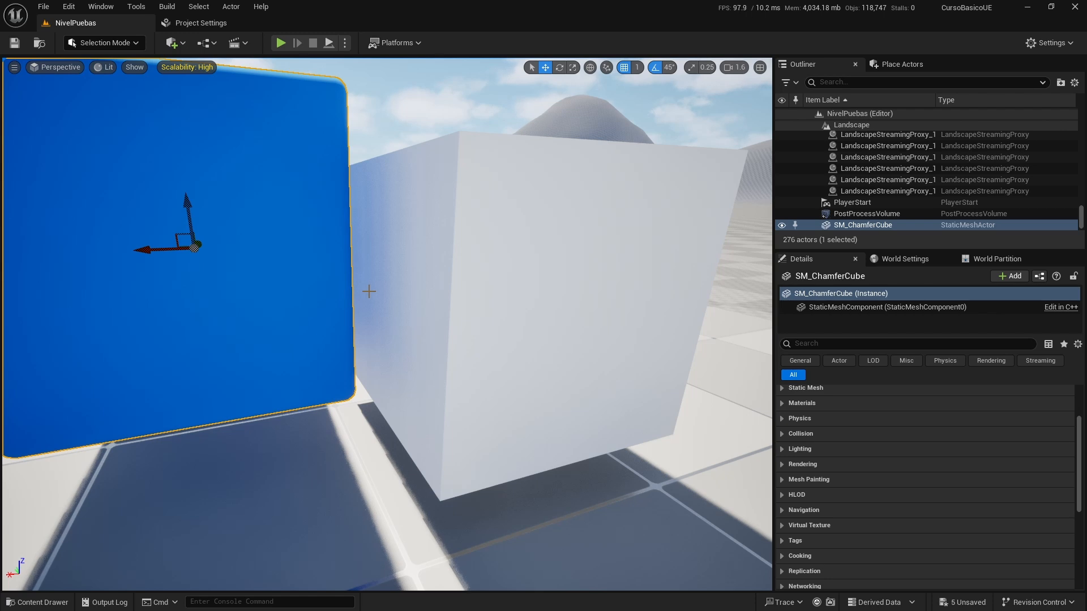
right_click_drag(377, 312, 358, 303)
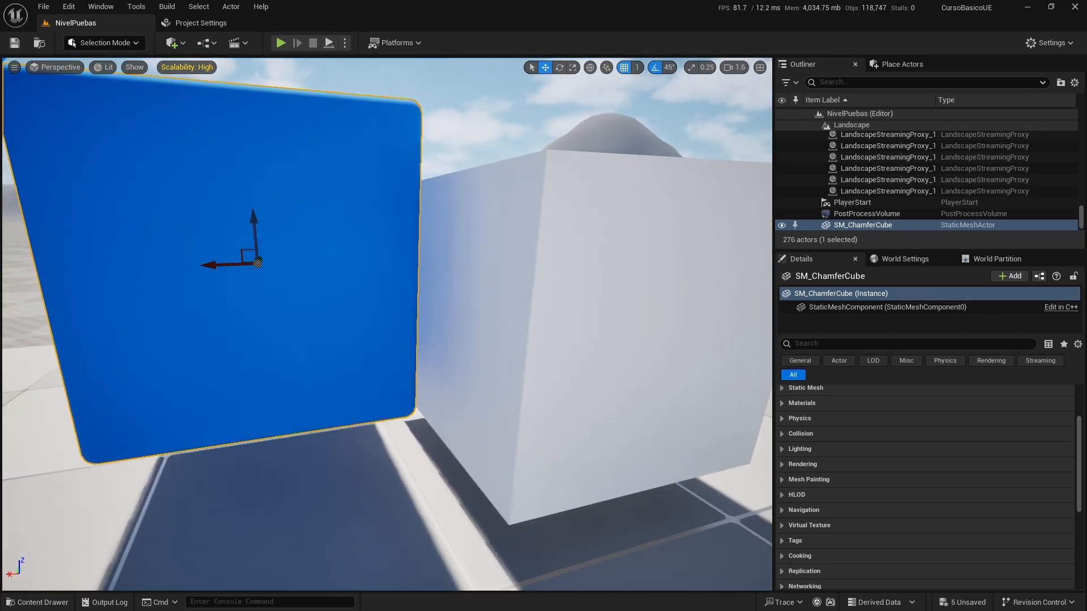
key("s")
key("d")
key("w")
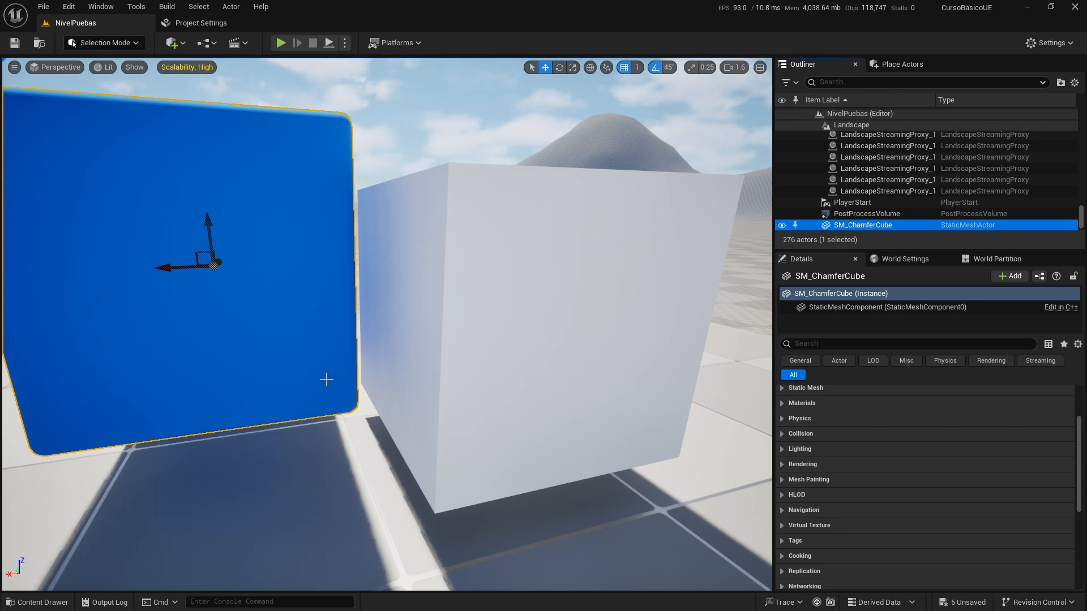
Select the SkyLight in the Lighting folder and view both cubes and the sky above them.
scroll(464, 436, "down", 2)
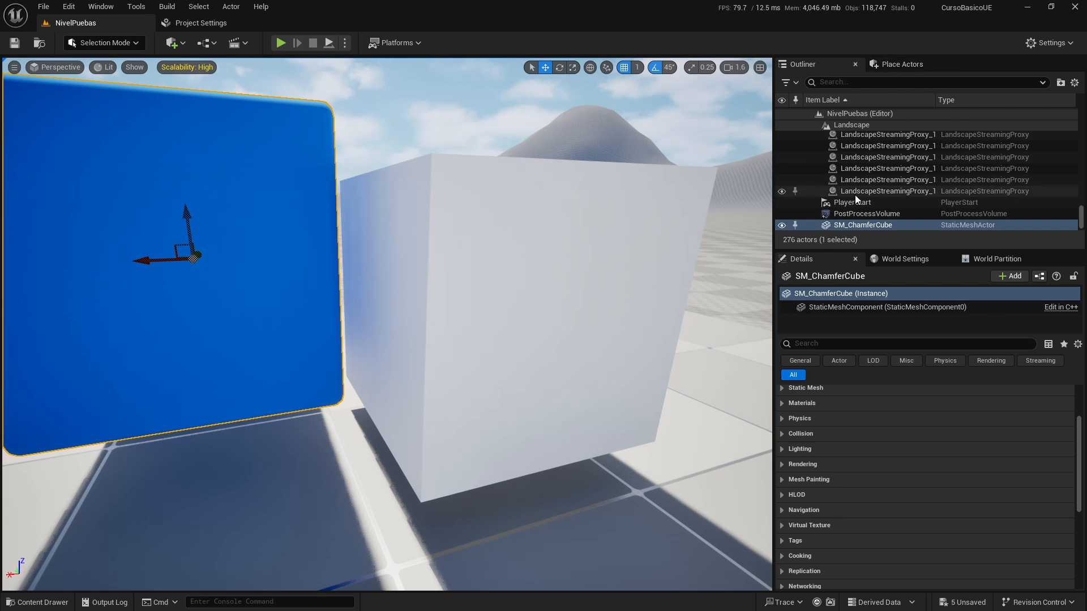
scroll(1007, 215, "up", 5)
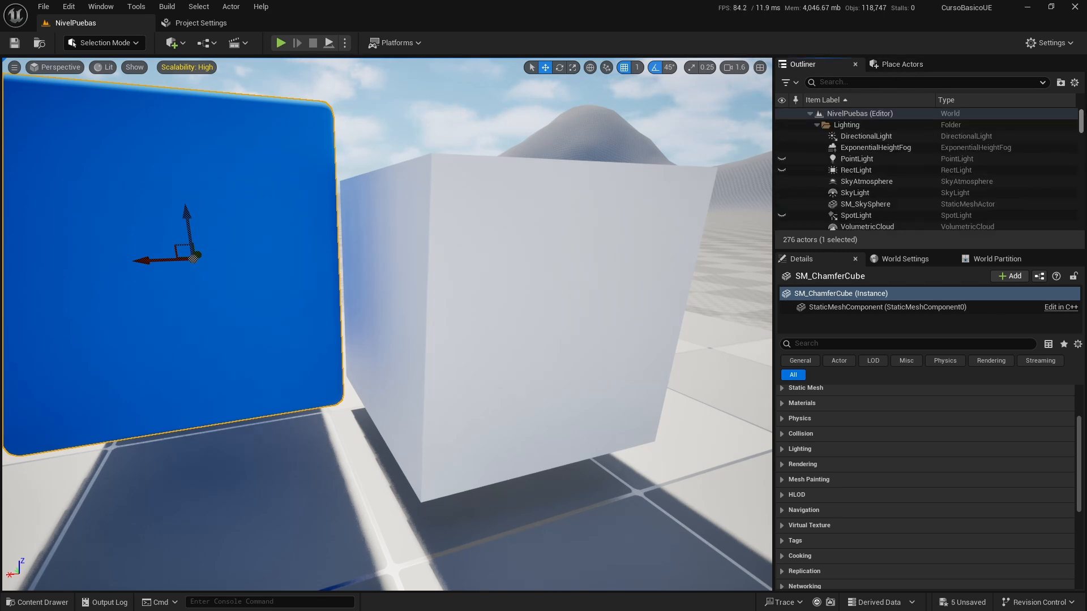
scroll(804, 170, "down", 5)
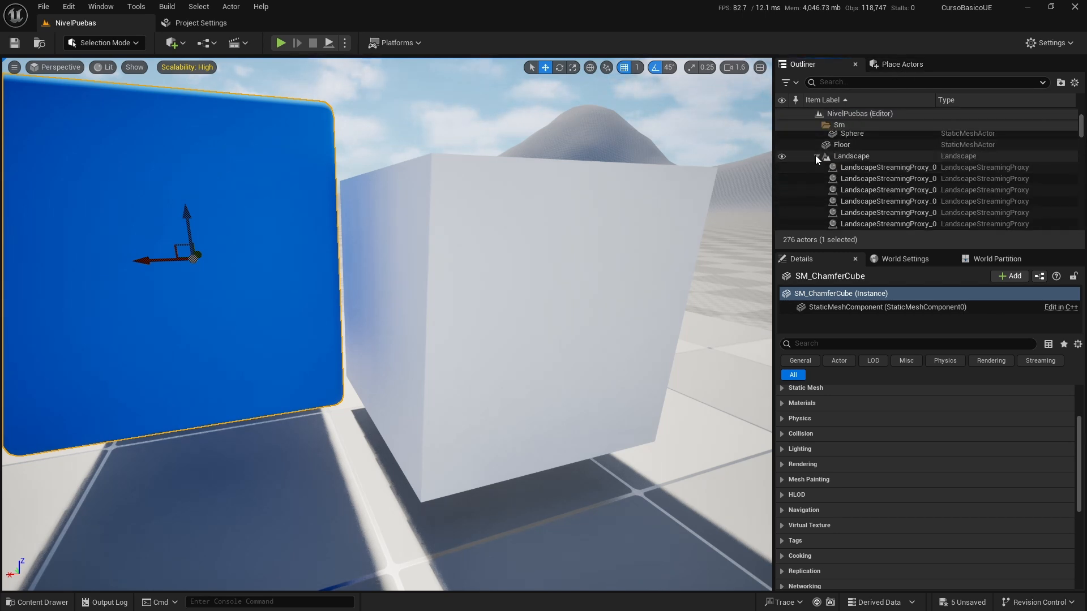
scroll(816, 157, "up", 5)
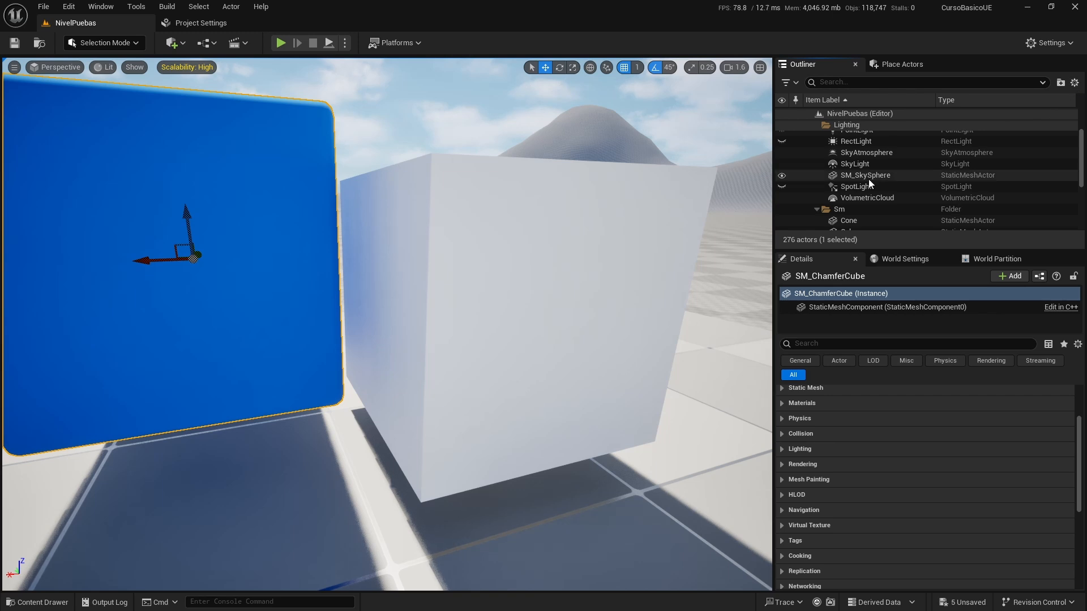
left_click(858, 164)
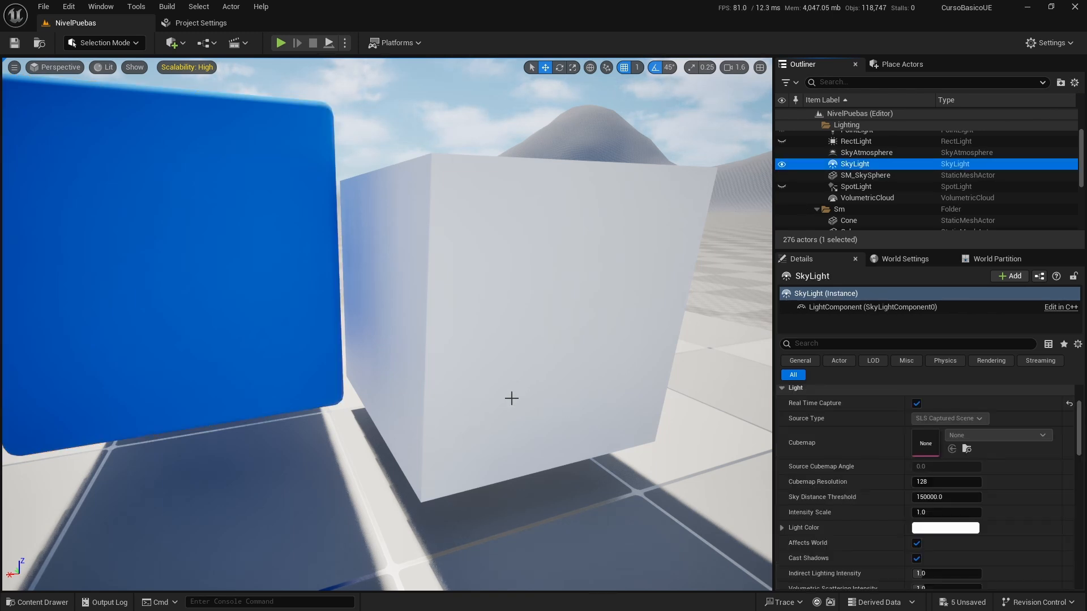
right_click_drag(512, 398, 504, 297)
key("s")
key("a")
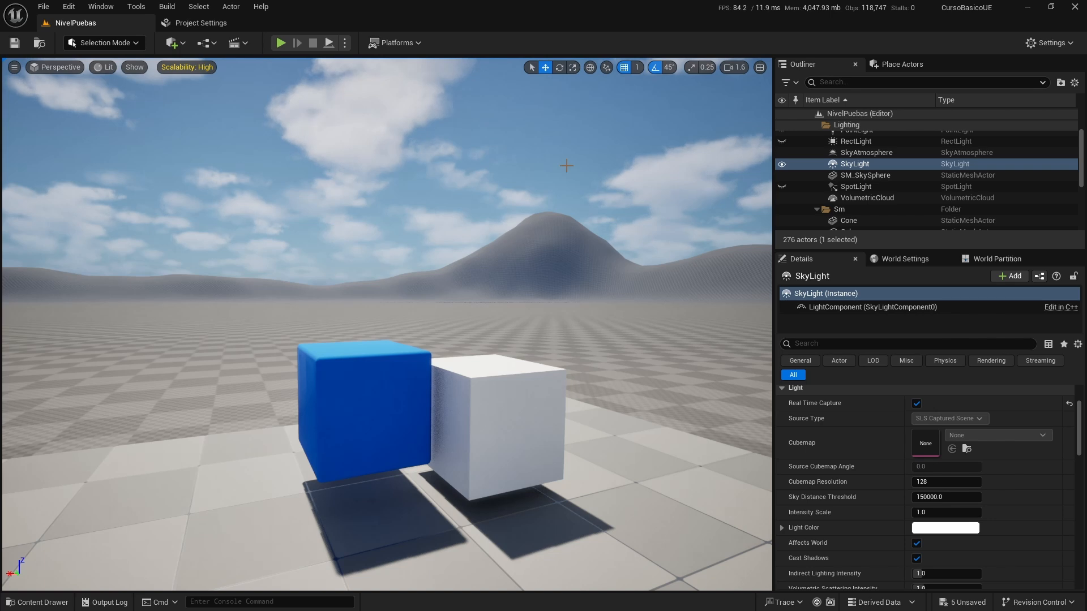
right_click_drag(566, 166, 388, 343)
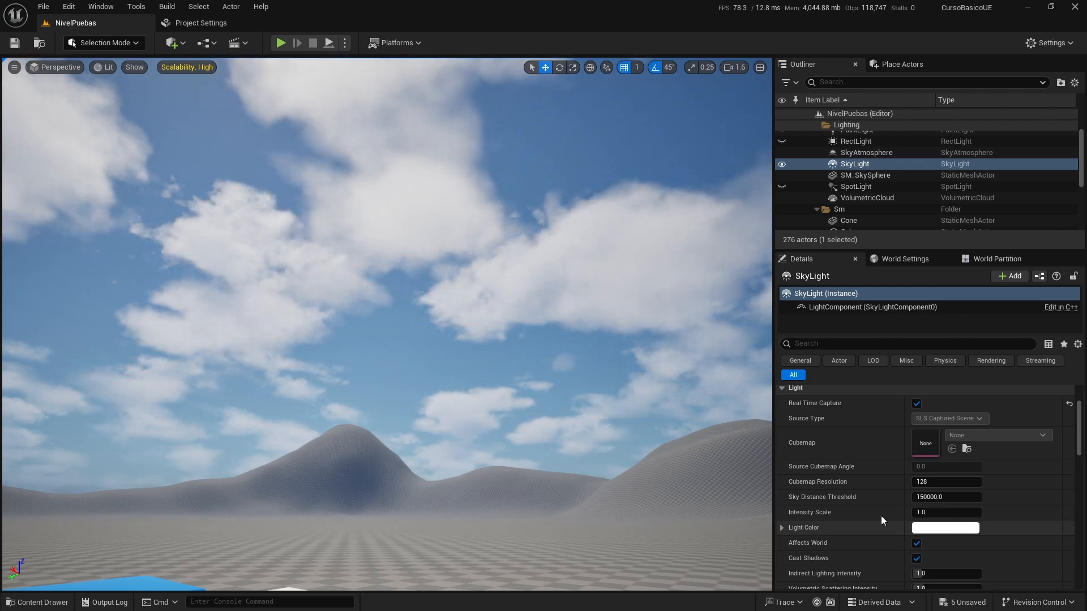
Try a violet-blue Light Color on the SkyLight, hex sRGB 6300FFFF, and a near-white one, and cancel the color change.
scroll(877, 512, "down", 2)
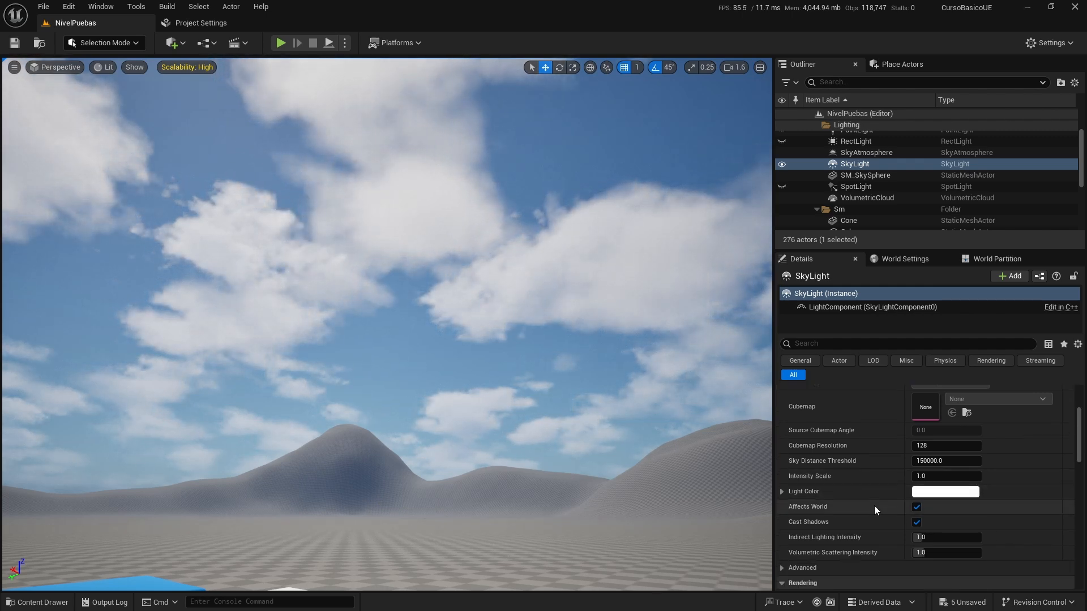
left_click(940, 493)
left_click_drag(792, 447, 753, 408)
right_click_drag(419, 531, 396, 375)
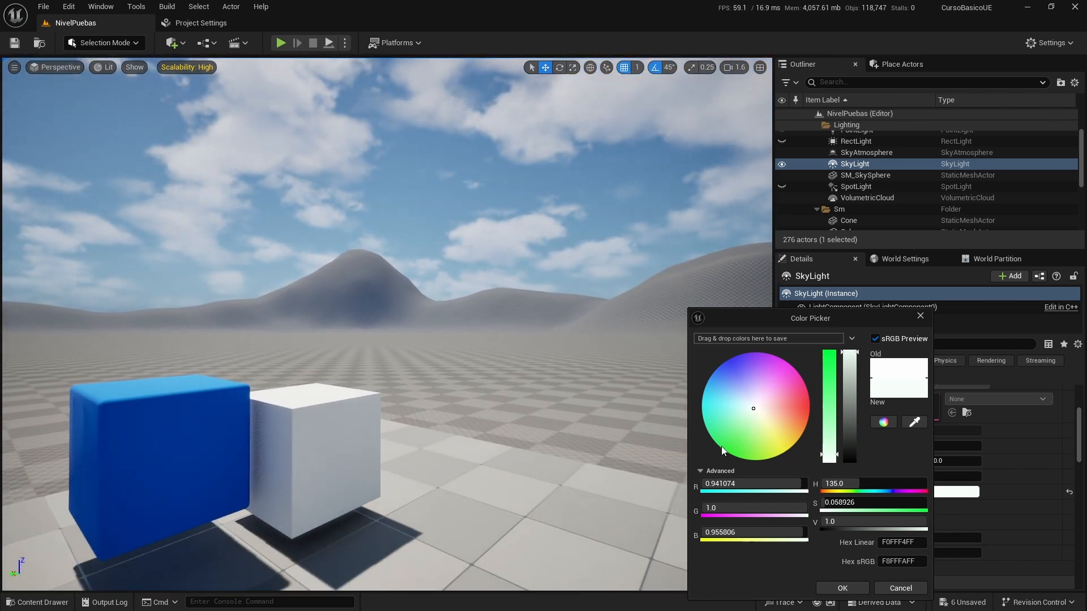
left_click_drag(754, 418, 728, 341)
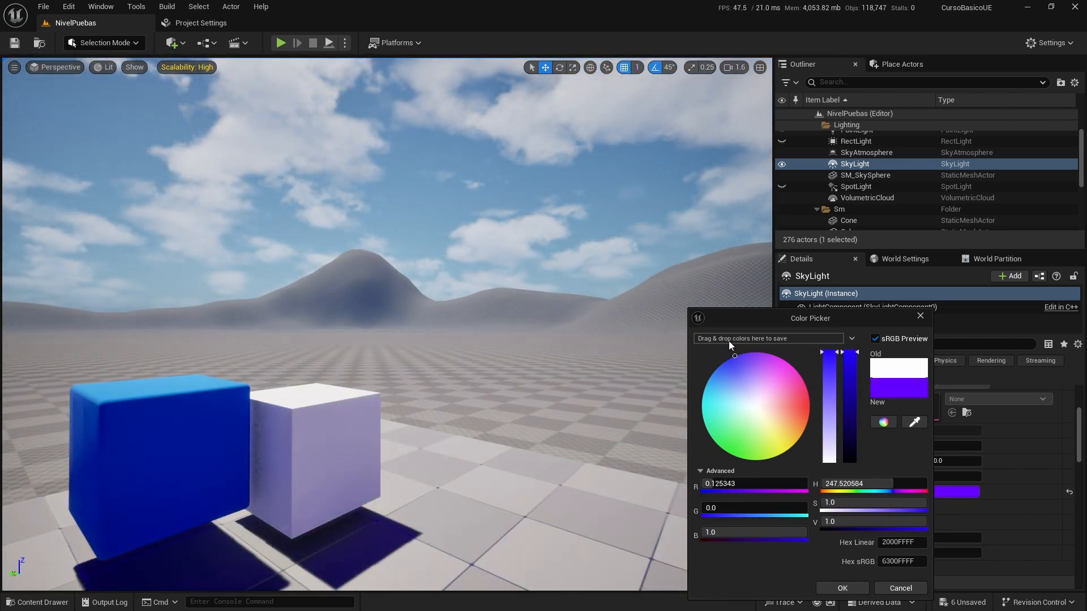
right_click_drag(403, 439, 387, 503)
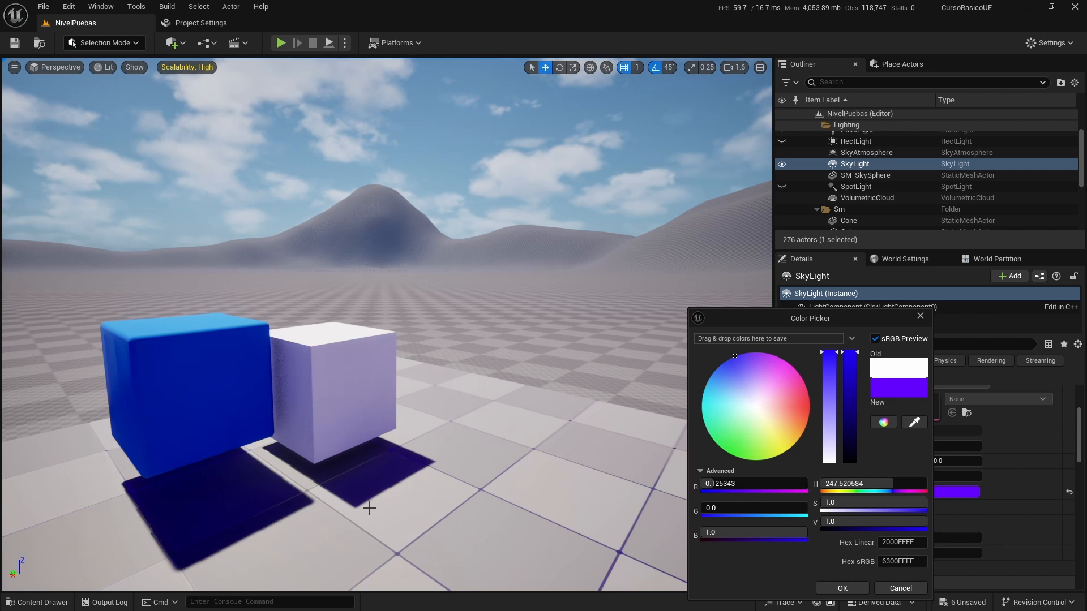
left_click_drag(731, 375, 758, 406)
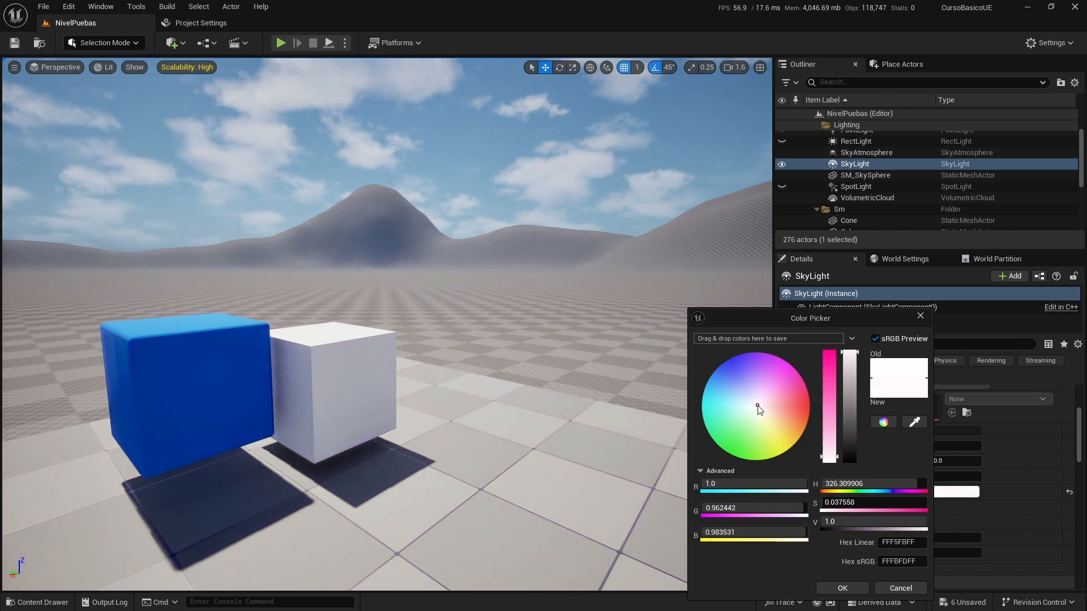
left_click(900, 588)
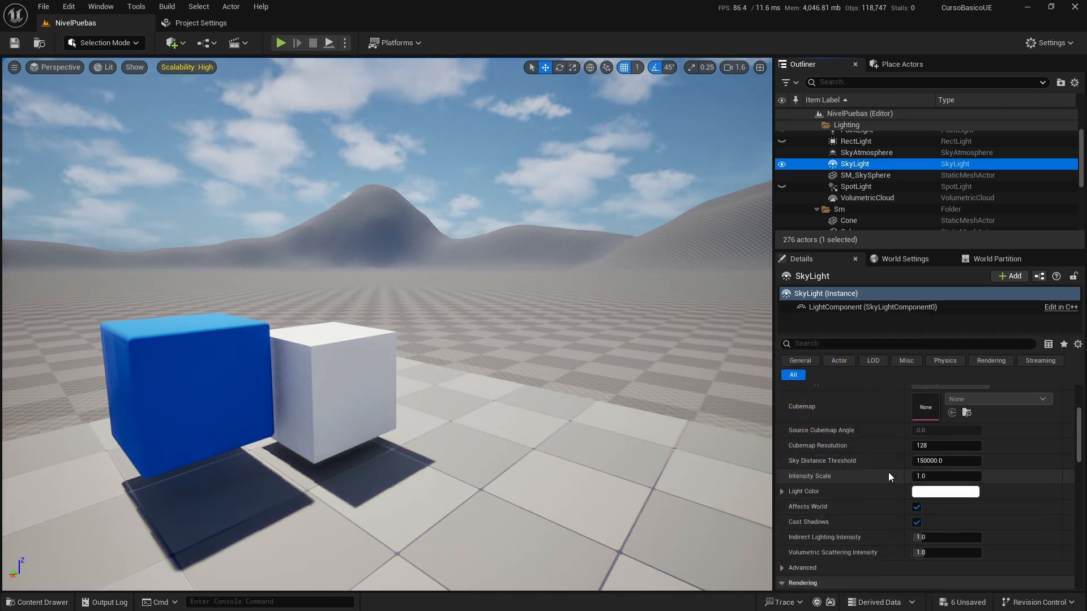
Disable Real Time Capture on the SkyLight and set its Source Type to SLS Specified Cubemap.
scroll(887, 470, "up", 3)
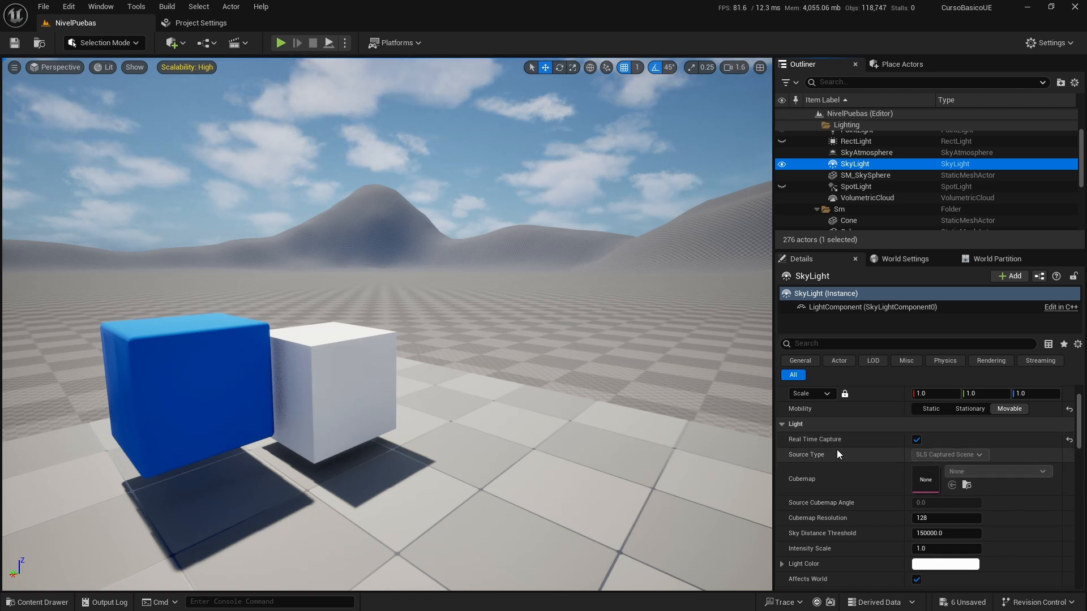
right_click_drag(623, 396, 764, 368)
right_click_drag(391, 368, 238, 370)
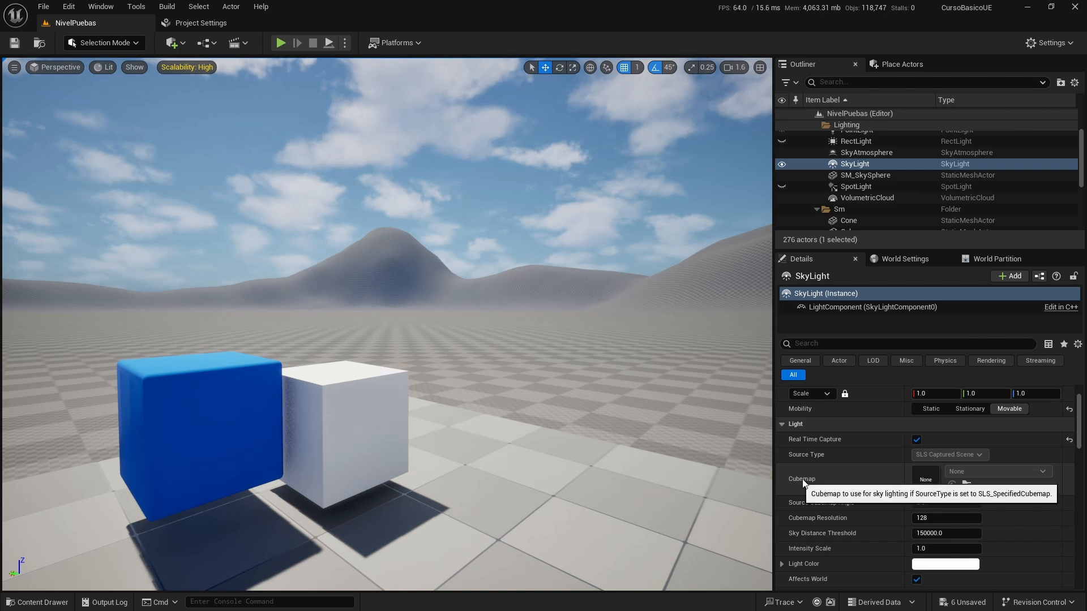
left_click(916, 440)
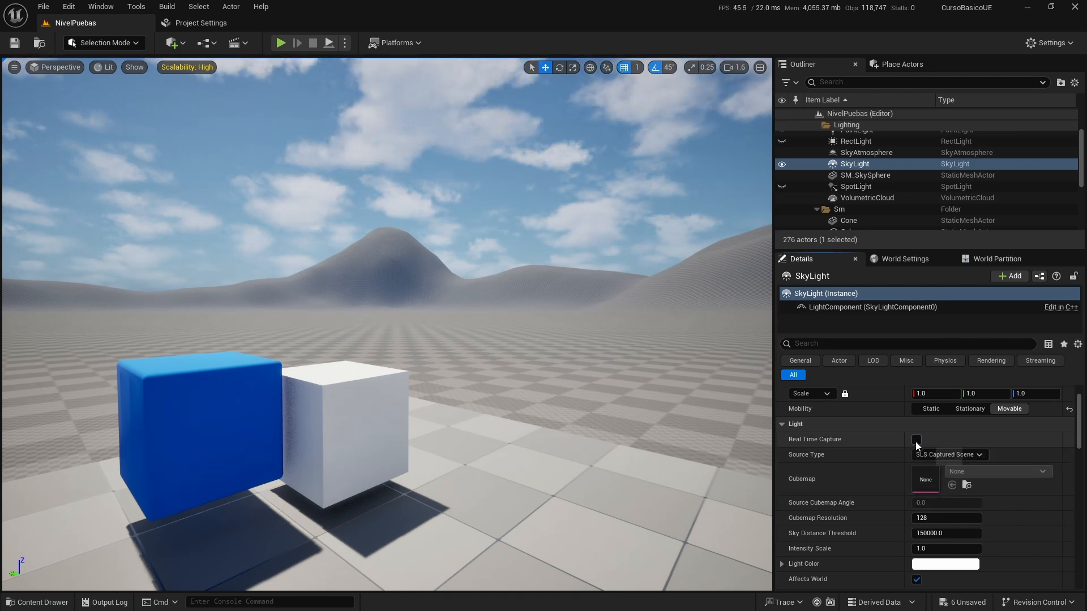
left_click(973, 457)
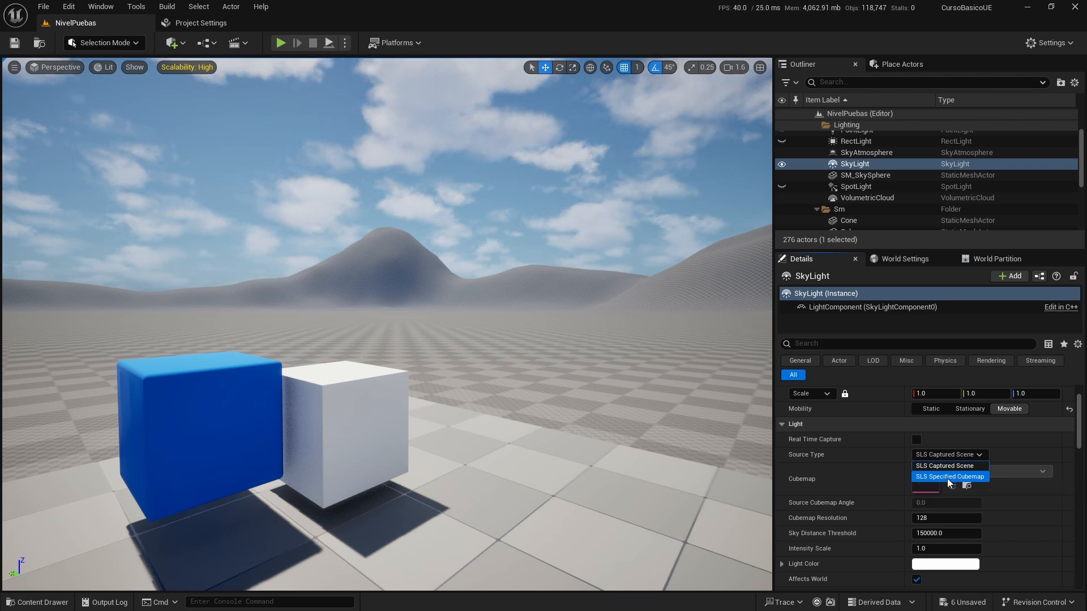
left_click(949, 477)
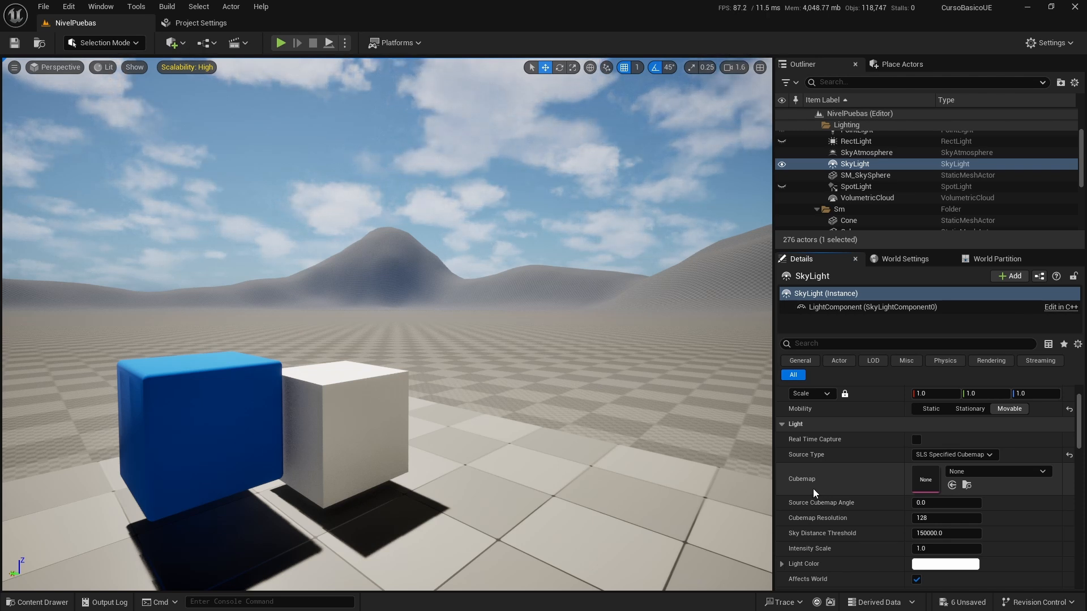
Assign the Desert_Outer_HDR texture cube as the SkyLight's cubemap.
left_click(987, 473)
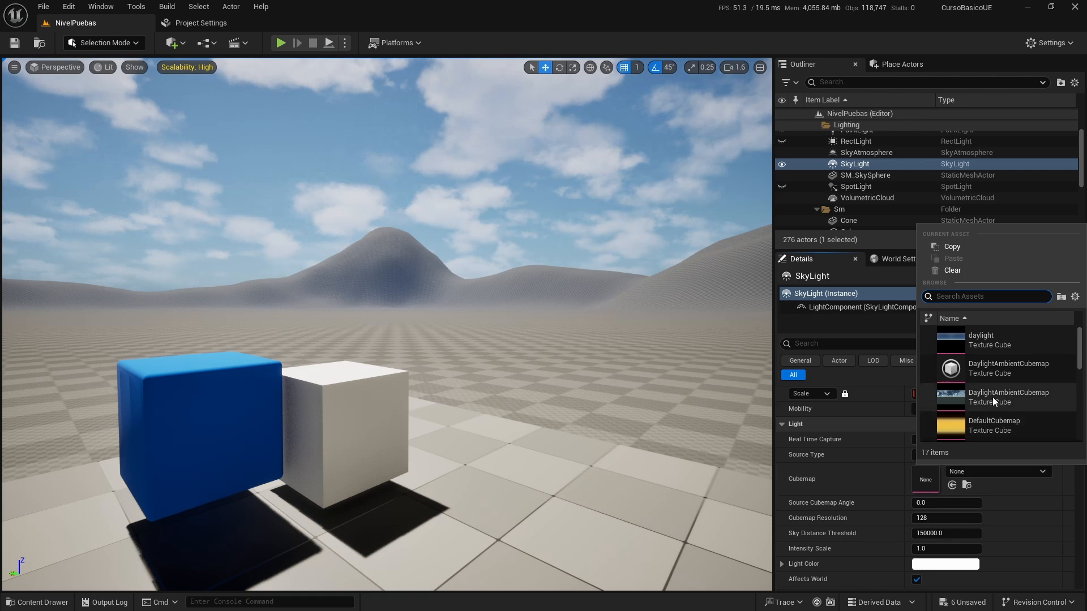
scroll(992, 396, "down", 4)
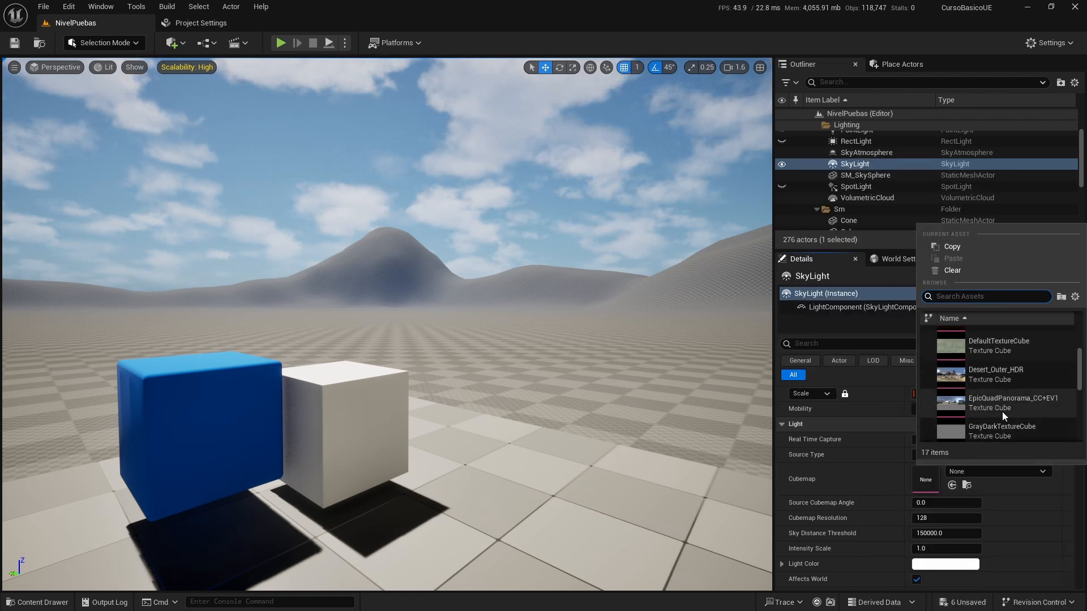
scroll(1001, 412, "down", 4)
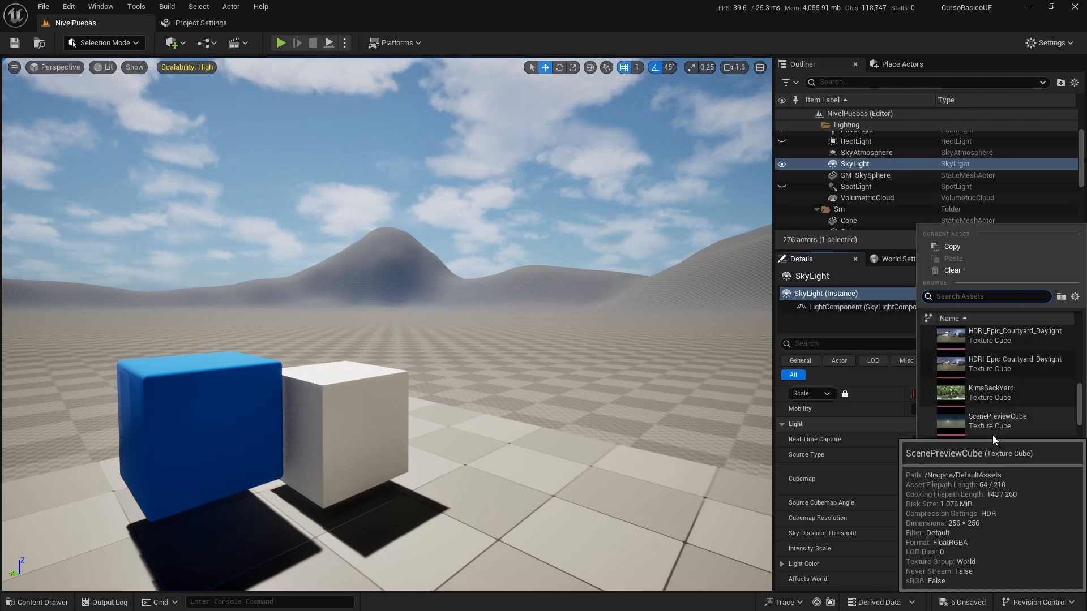
scroll(1000, 416, "up", 6)
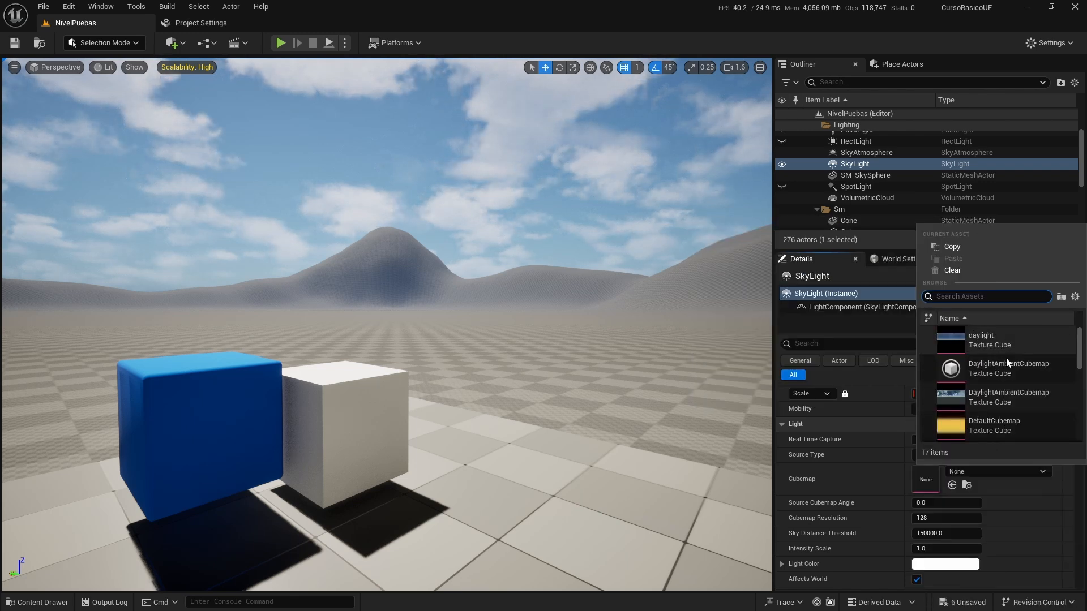
scroll(1005, 387, "down", 2)
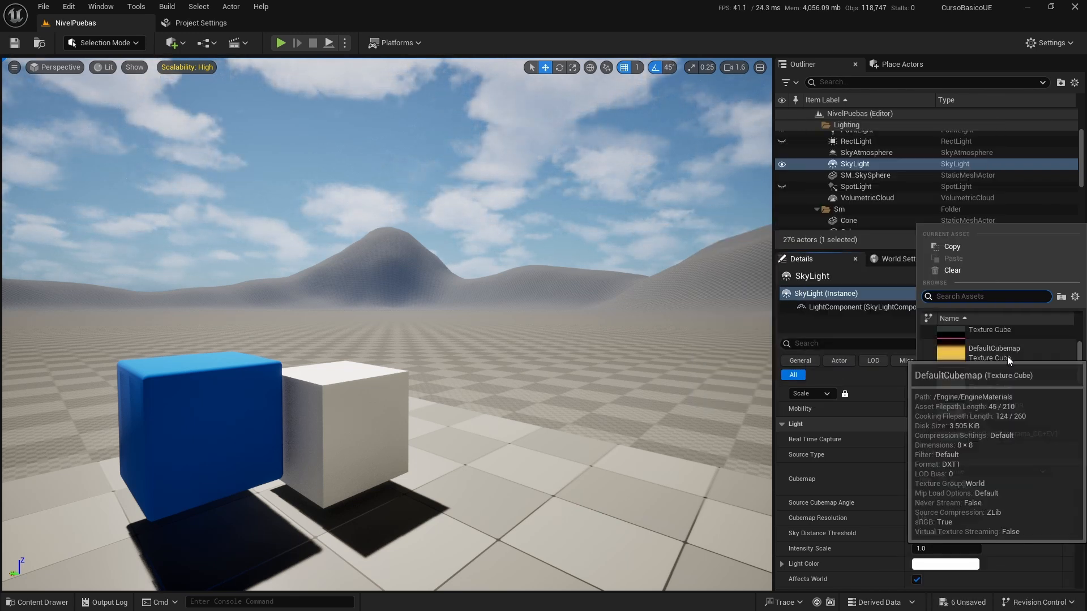
scroll(1007, 356, "down", 1)
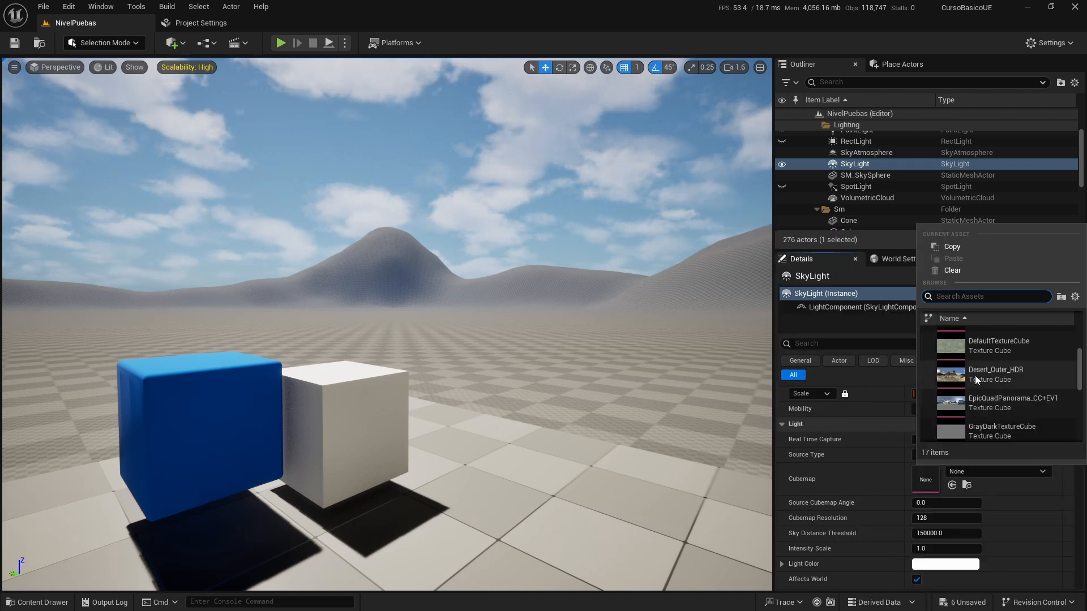
left_click(957, 374)
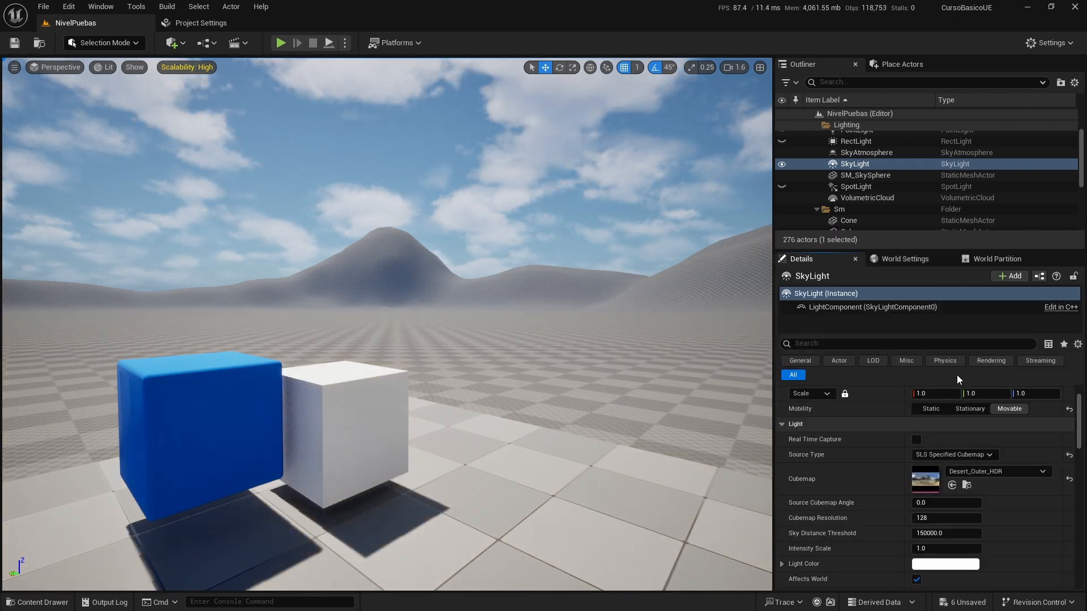
View the Desert_Outer_HDR texture assigned to the SkyLight's cubemap and return to the NivelPuebas level.
left_click(966, 485)
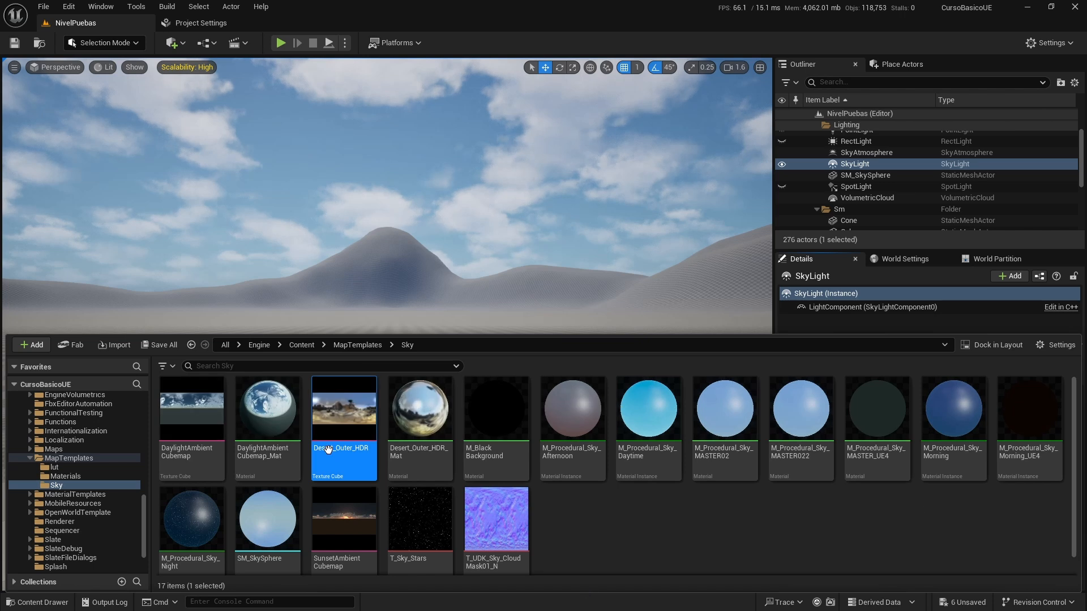
double_click(341, 419)
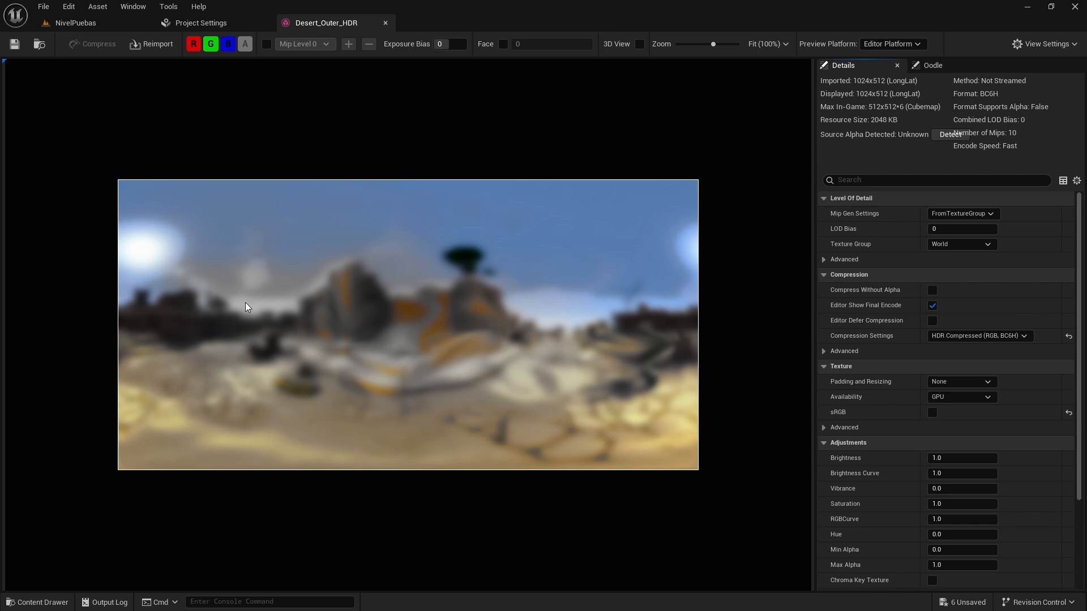
left_click(216, 26)
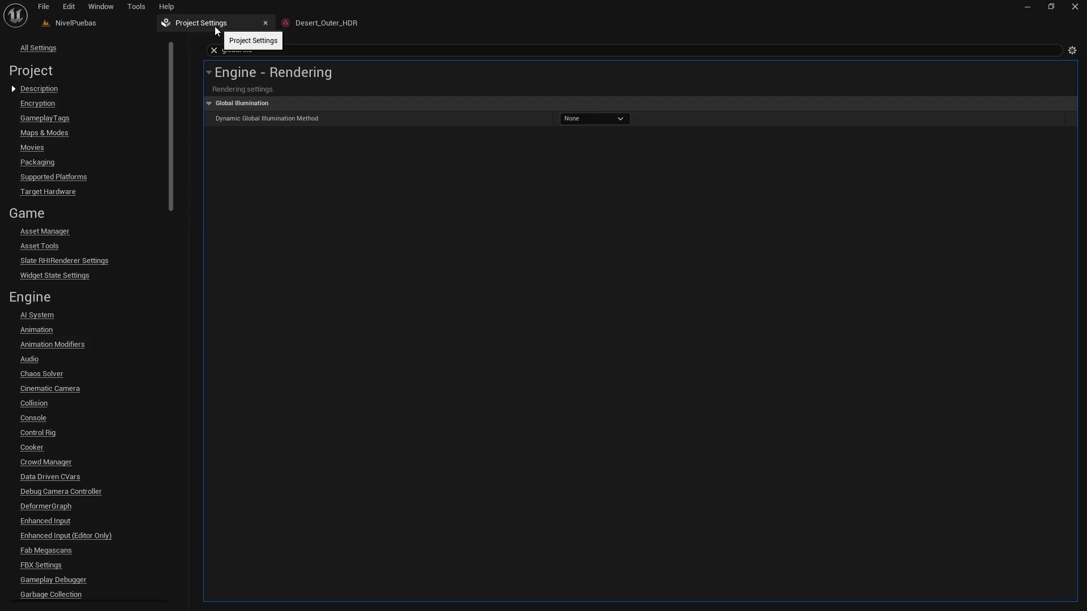
left_click(114, 25)
Set the SkyLight's Cubemap Resolution to 512 and try Intensity Scale values of 2 and 10.
right_click_drag(390, 390, 460, 294)
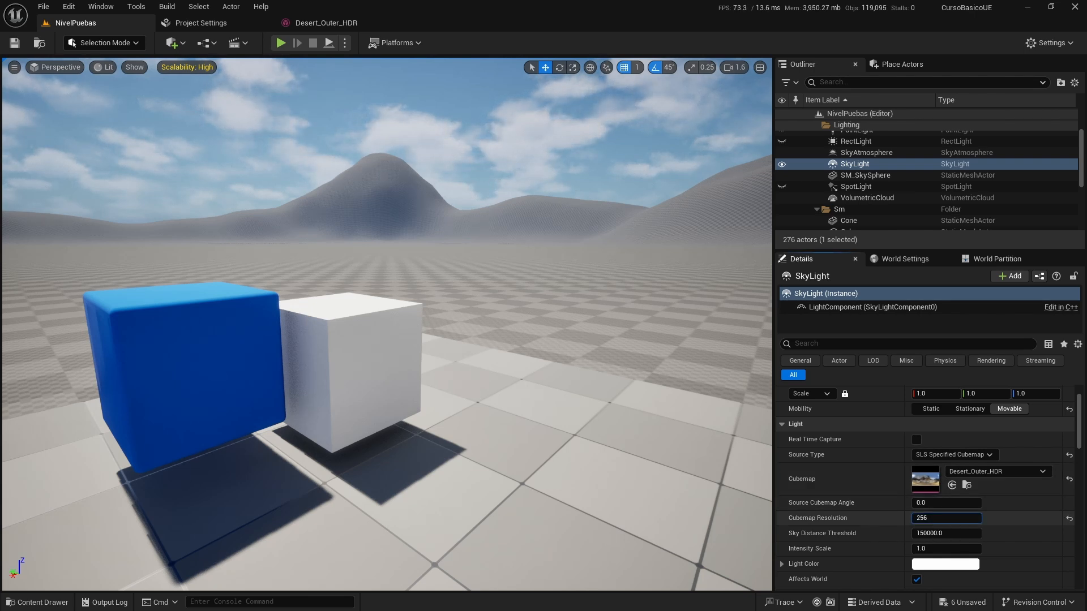
left_click_drag(930, 519, 945, 518)
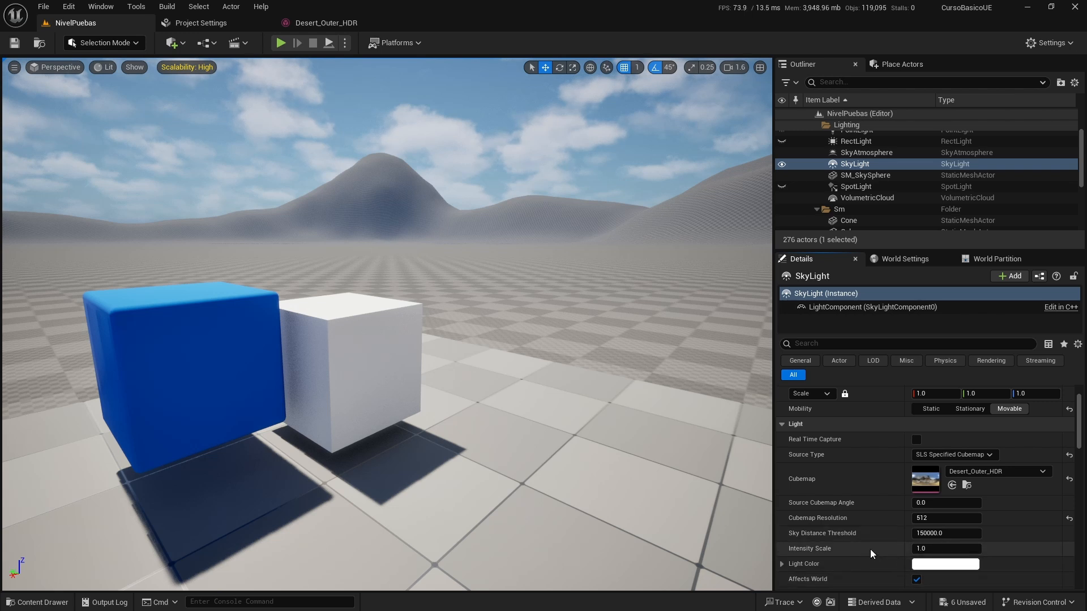
mouse_move(933, 549)
left_mouse_down()
mouse_move(996, 548)
mouse_move(927, 548)
left_mouse_up()
left_click(926, 550)
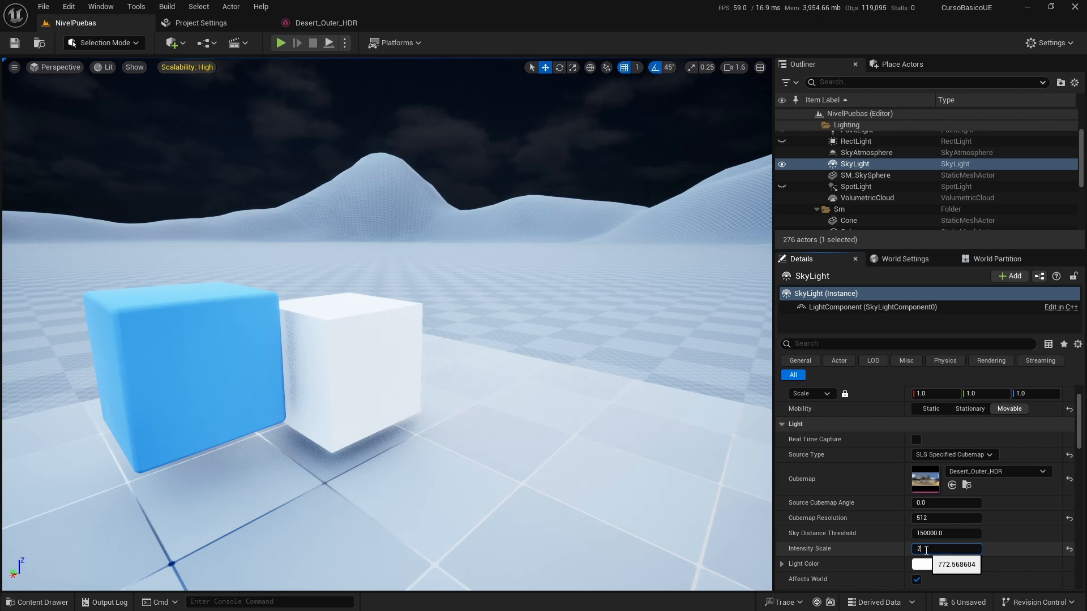
type("2")
key("Return")
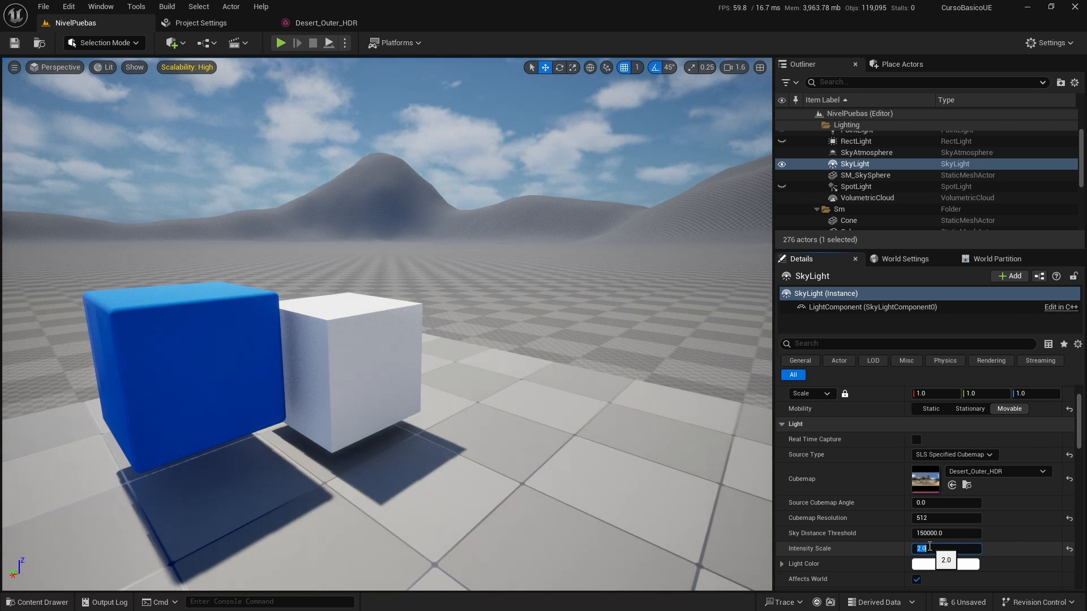
key("Return")
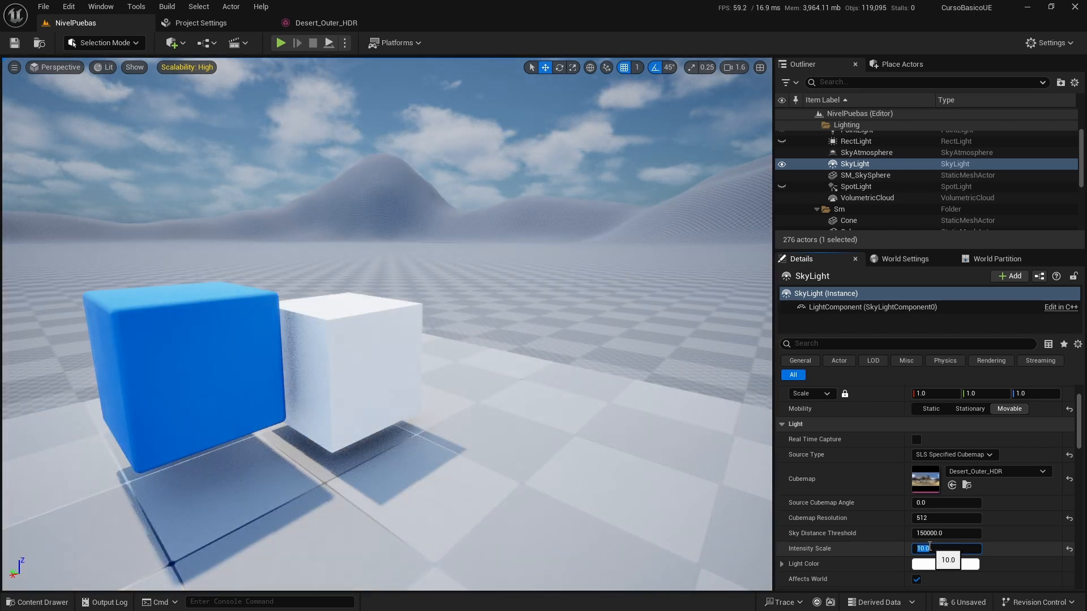
Replace the SkyLight's cubemap with the KimsBackYard texture cube.
left_click(997, 471)
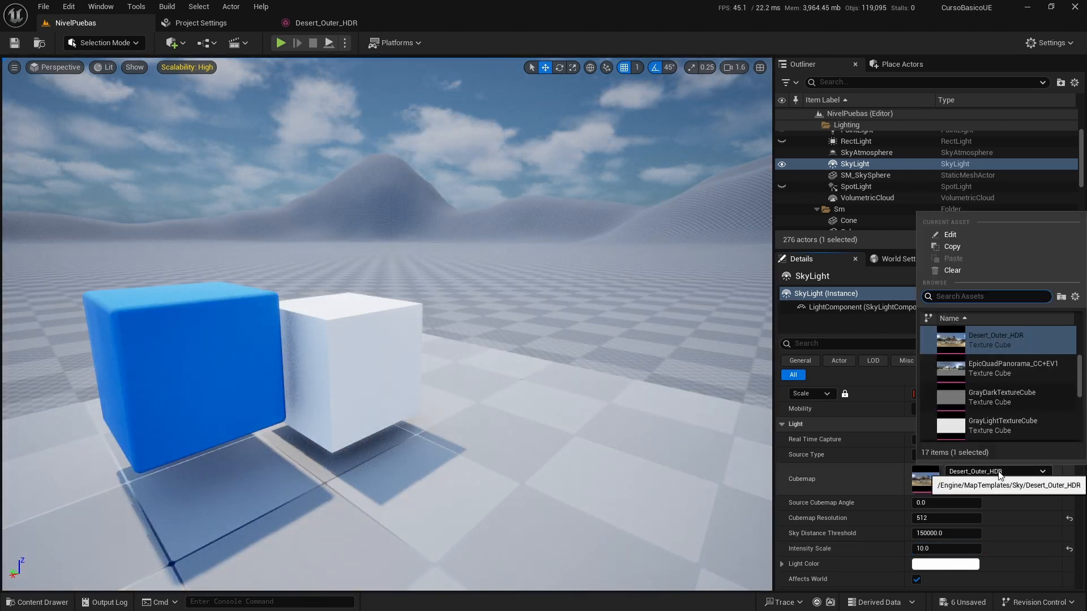
scroll(1003, 379, "down", 4)
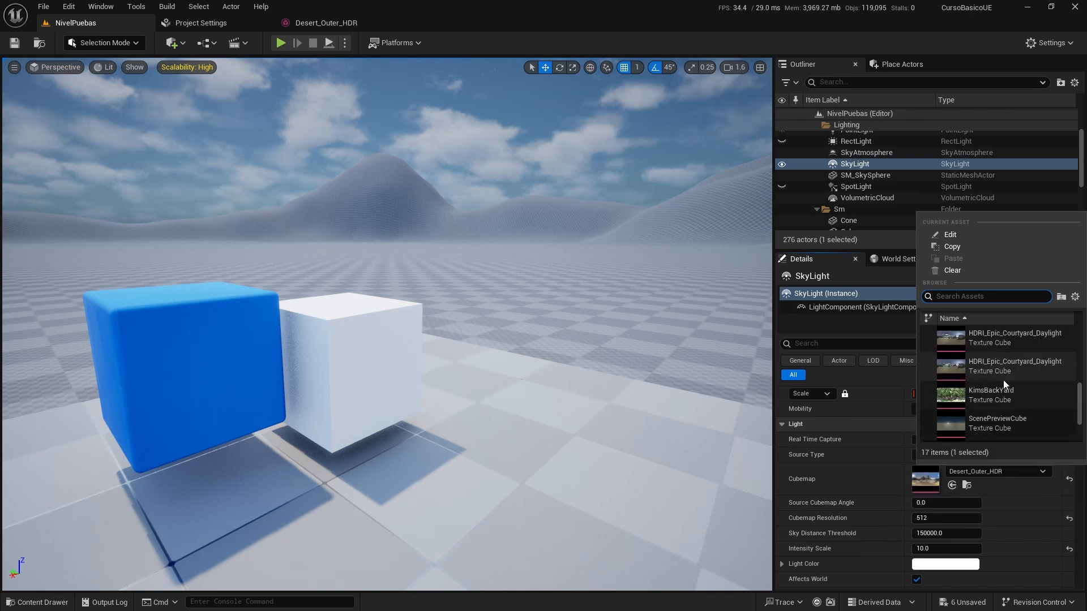
left_click(952, 395)
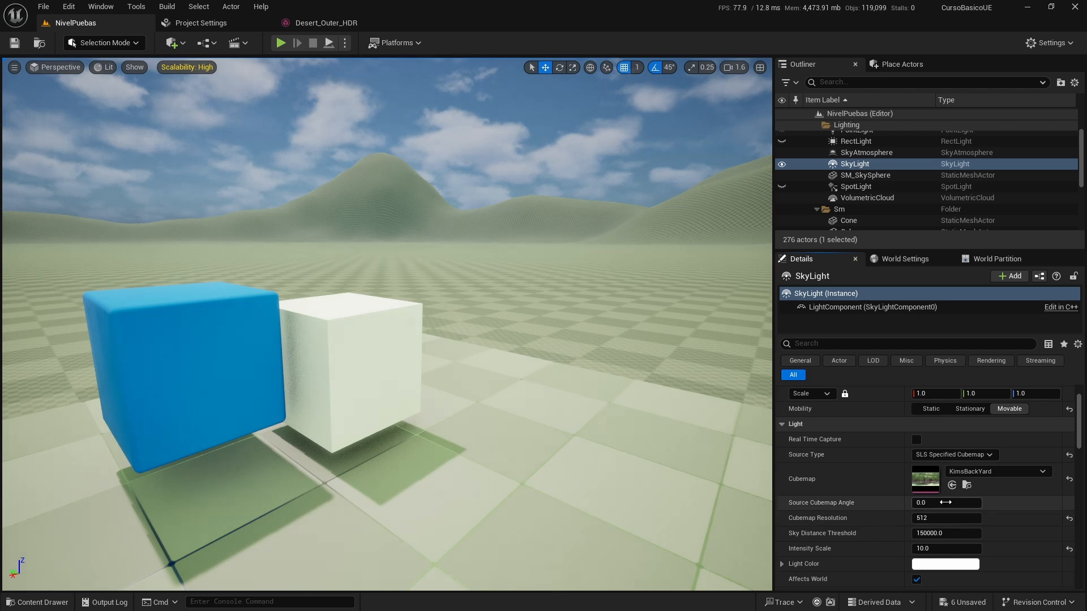
View the full KimsBackYard texture and return to the NivelPuebas level.
left_click(967, 485)
double_click(260, 420)
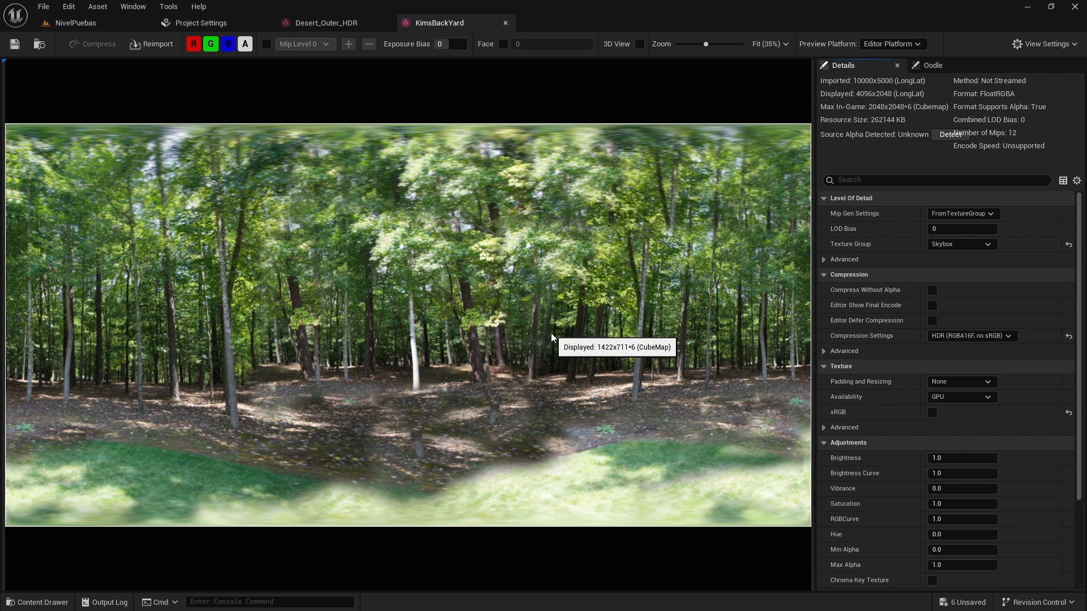
left_click(70, 23)
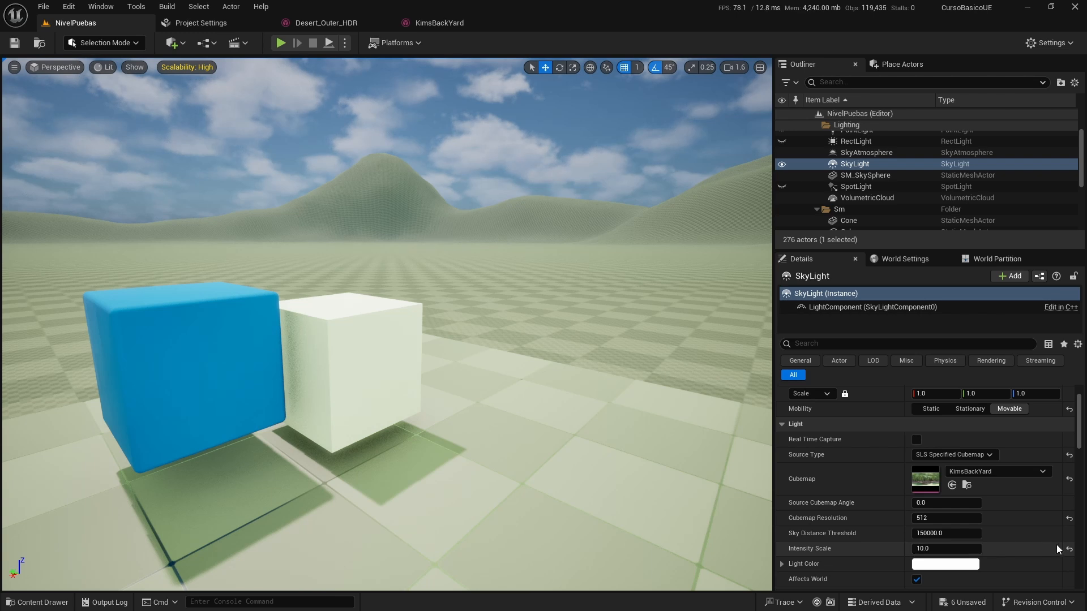
Reset the SkyLight's Intensity Scale to 1.0 and inspect the tint on both cubes, their shadows and the terrain.
left_click(1069, 548)
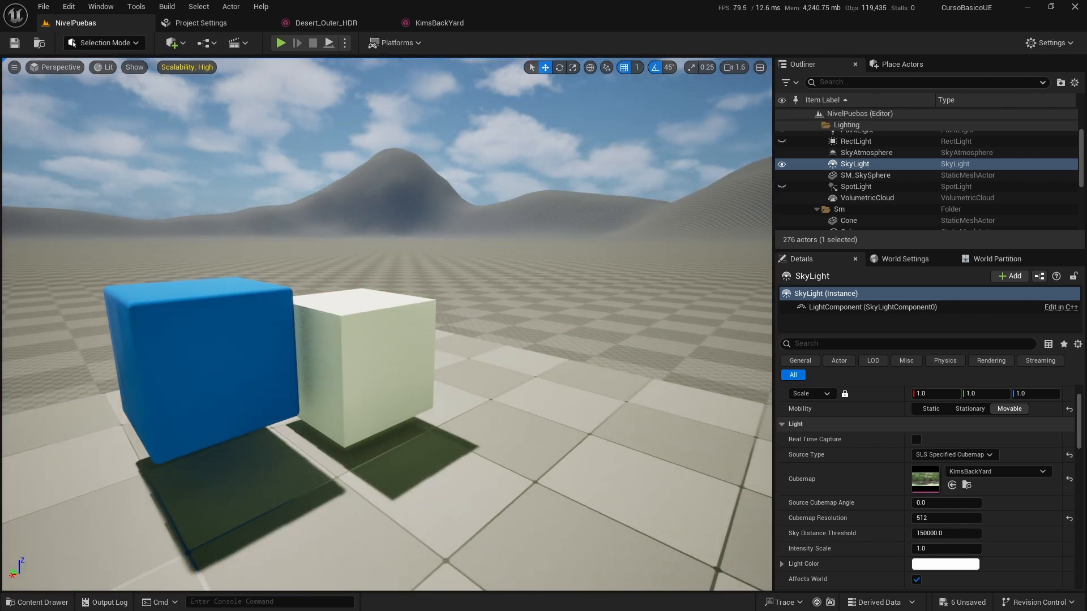
right_click_drag(387, 324, 612, 348)
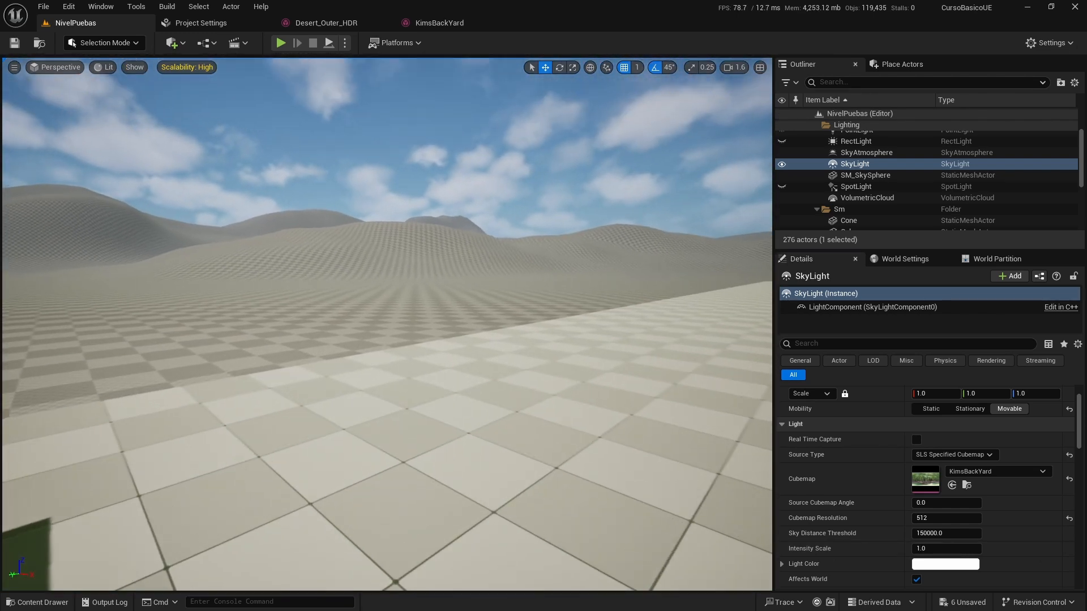
right_click_drag(543, 317, 432, 437)
key("s")
key("w")
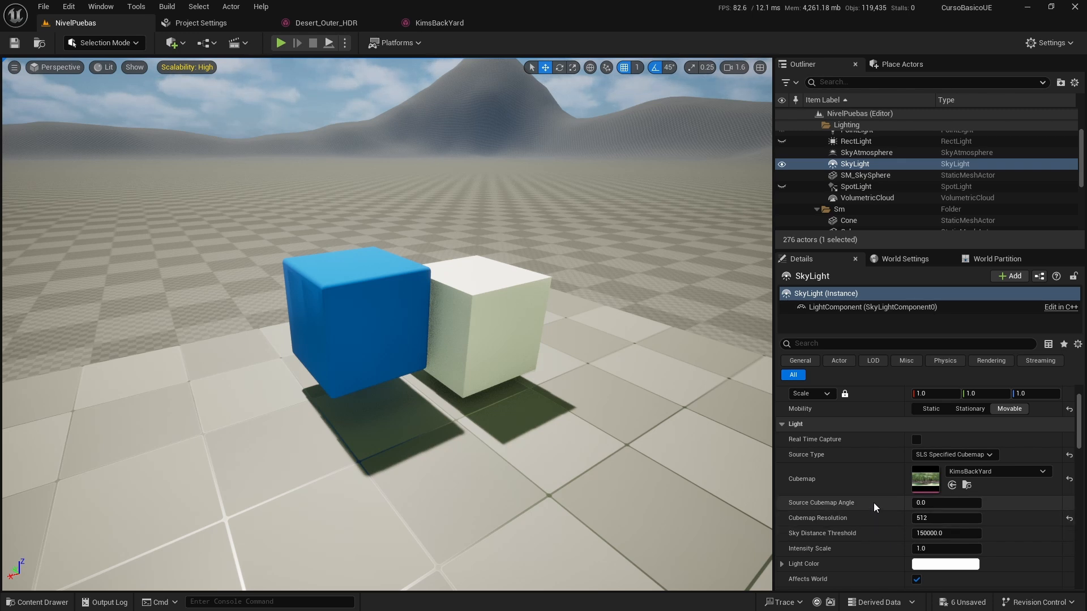
right_click_drag(566, 363, 553, 344)
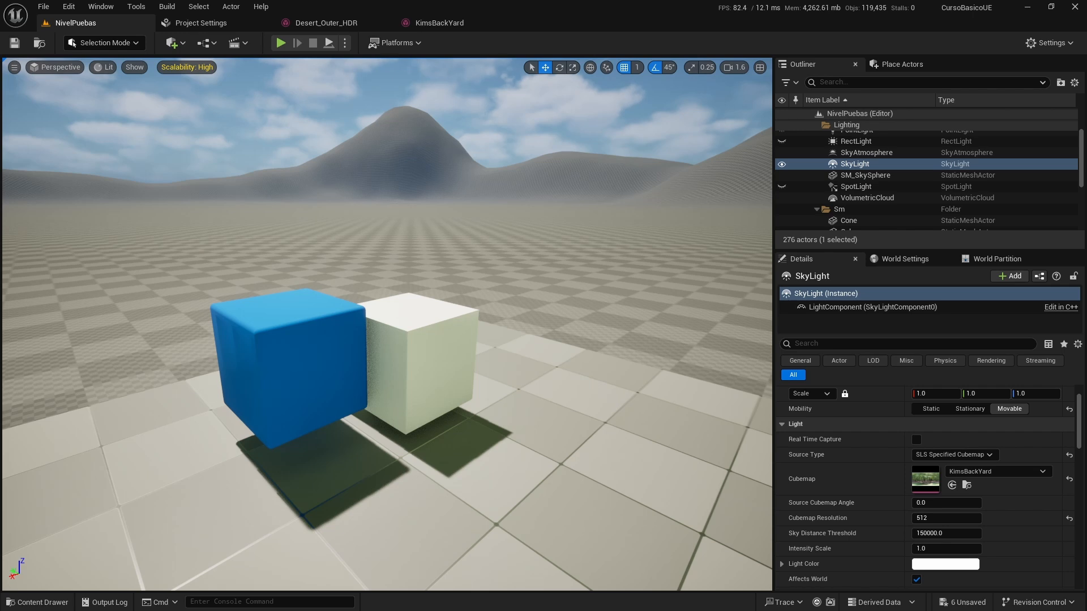
Review the SkyLight's remaining Light properties and its Static, Stationary and Movable mobility options.
scroll(834, 461, "down", 4)
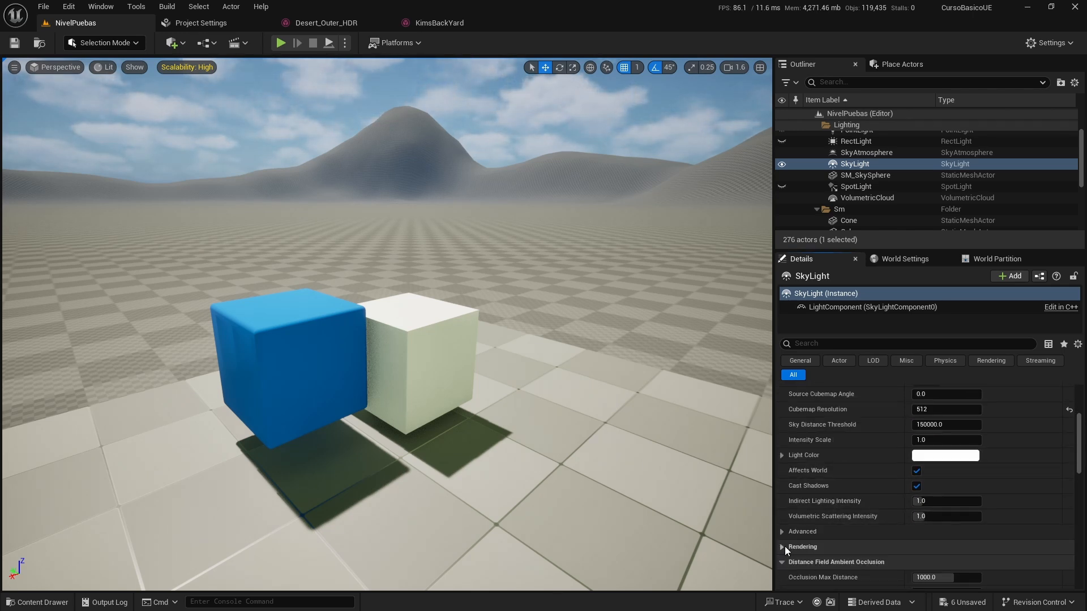
scroll(832, 523, "up", 3)
scroll(834, 520, "up", 3)
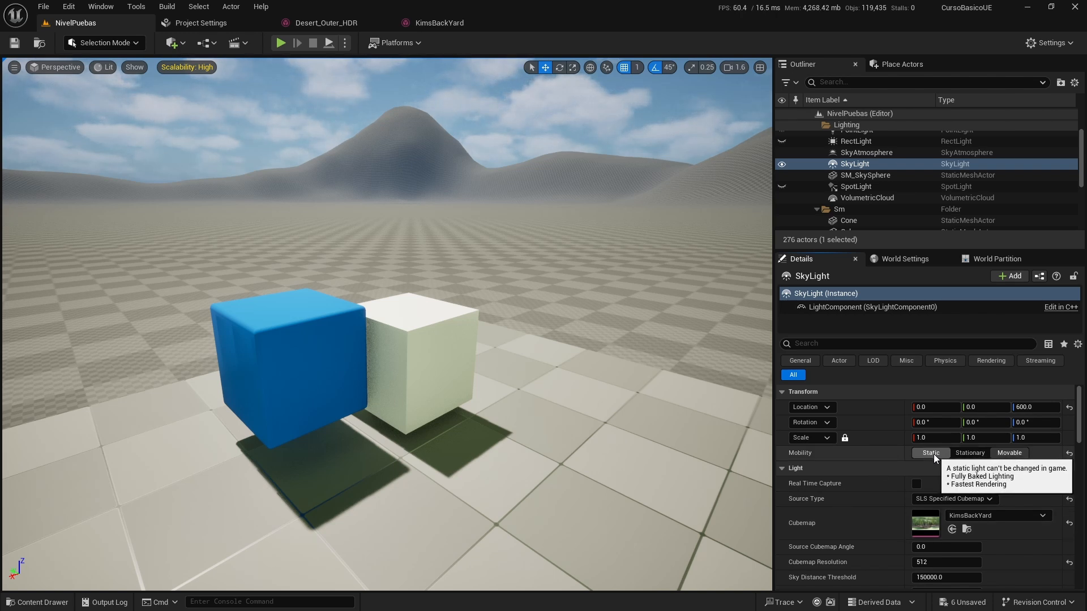
left_click(972, 454)
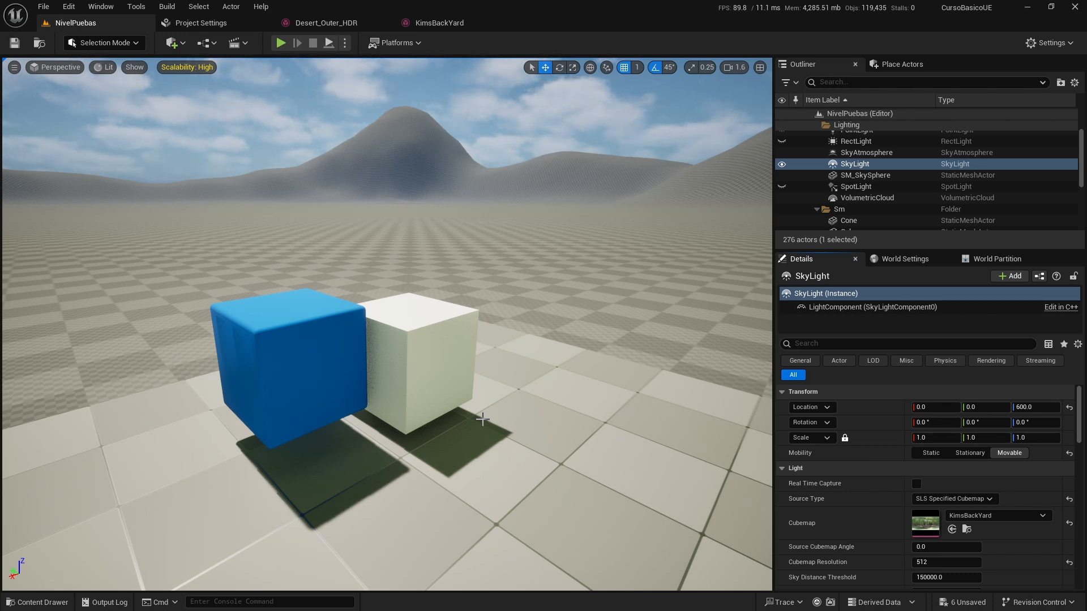
Reset the SkyLight's Cubemap, Cubemap Resolution and Source Type to their defaults and enable Real Time Capture.
left_click(1069, 523)
left_click(1069, 562)
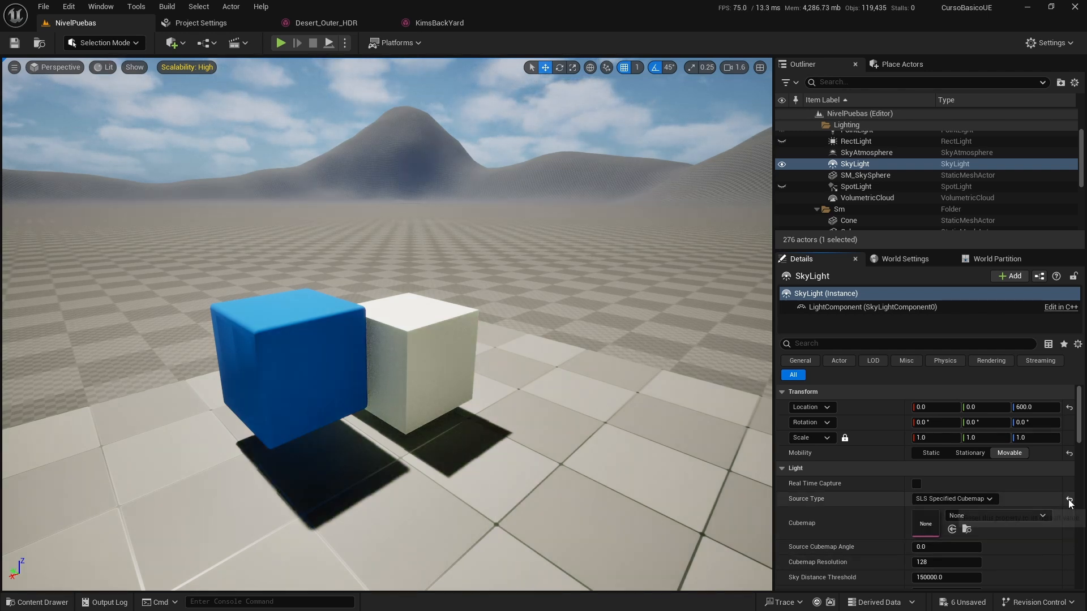
left_click(1068, 500)
left_click(915, 484)
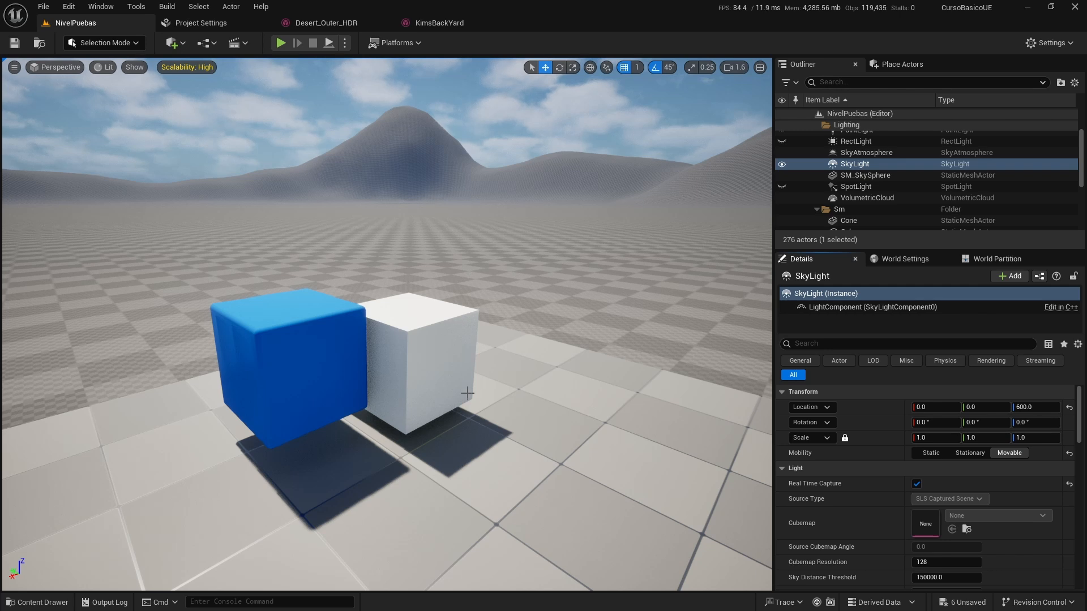
key("s")
right_click_drag(467, 393, 517, 392)
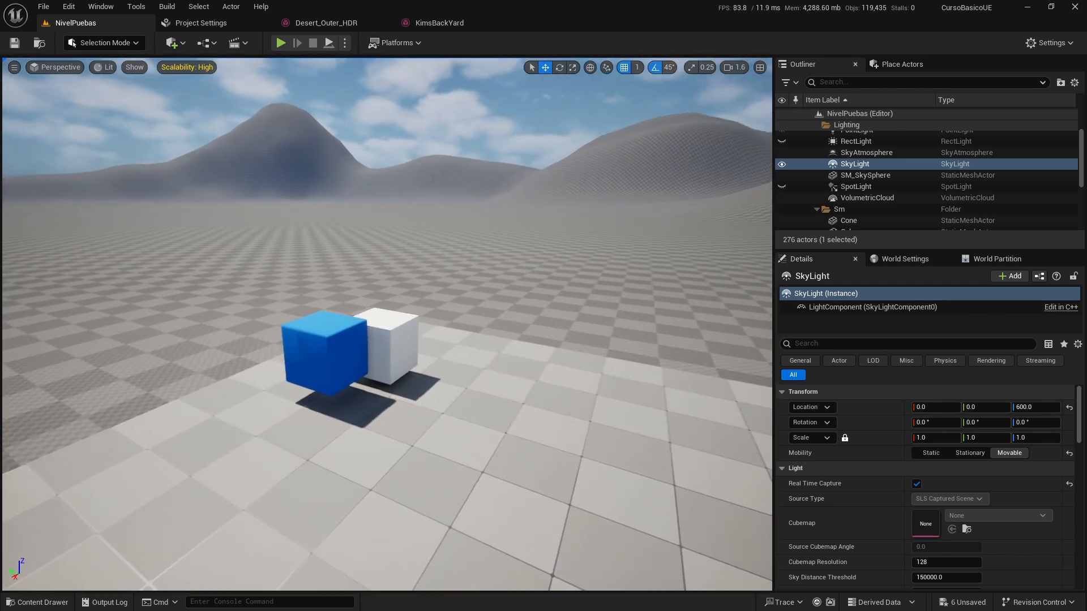
Group the DirectionalLight, PointLight, RectLight, SkyLight and SpotLight in a new Lighting subfolder named lights, then select the DirectionalLight.
scroll(855, 187, "up", 2)
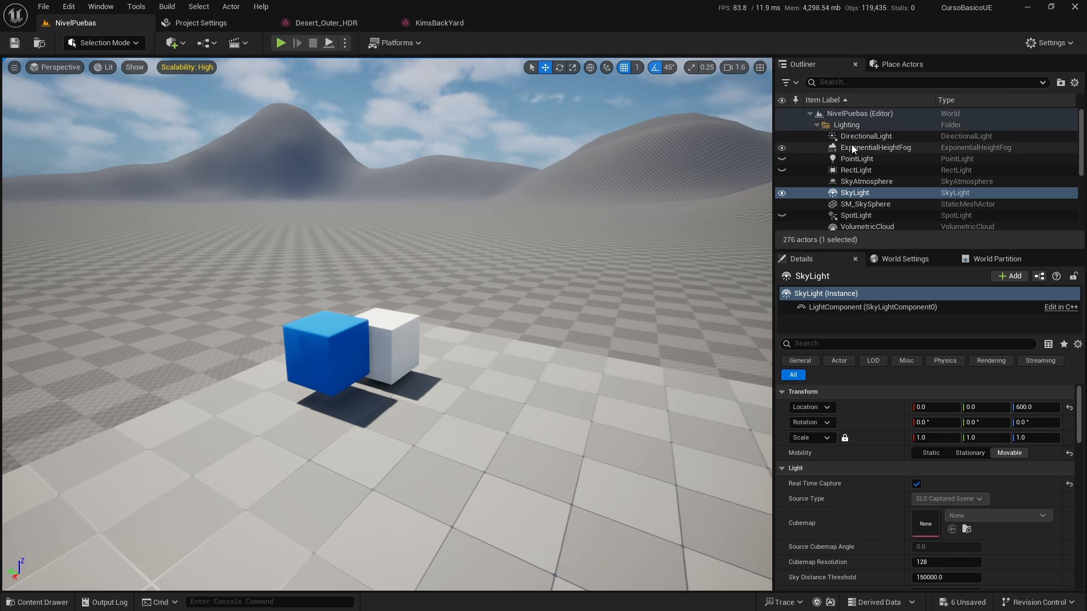
left_click(857, 158)
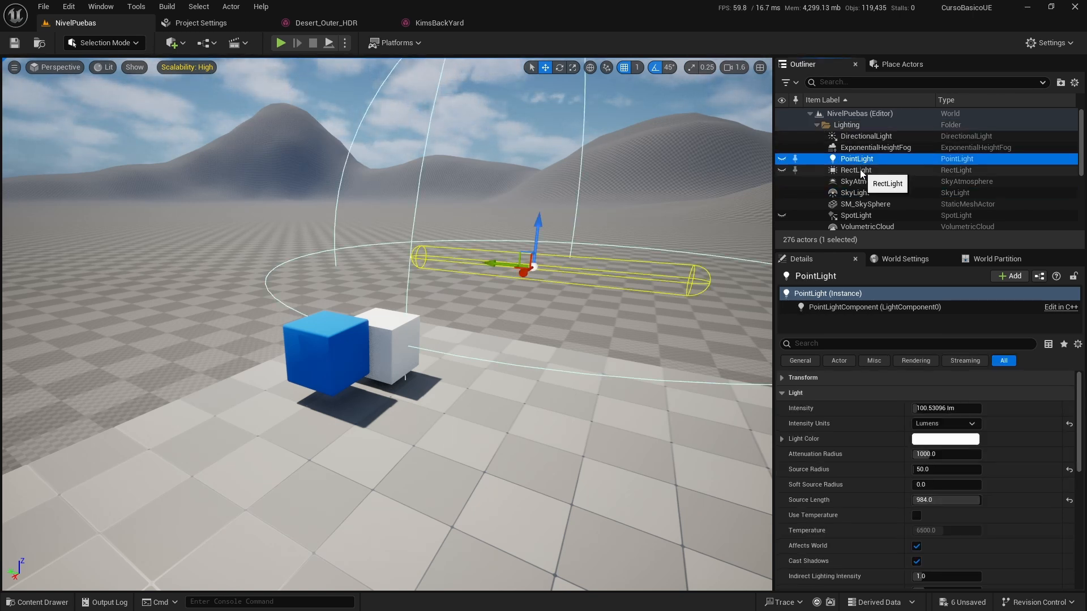
left_click(859, 170, "ctrl")
left_click(860, 136, "ctrl")
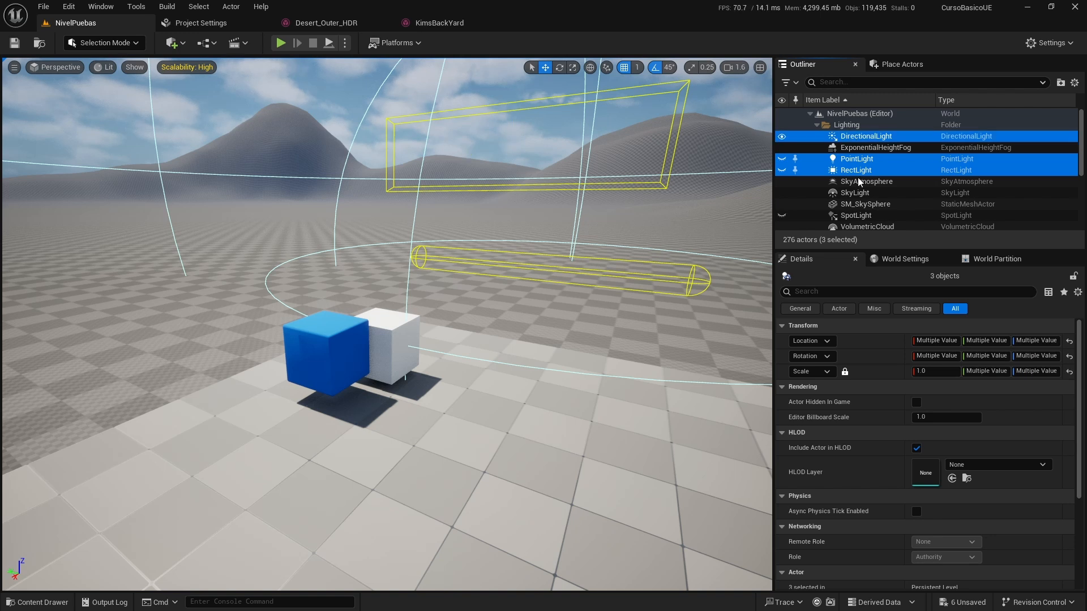
left_click(858, 193, "ctrl")
left_click(857, 215, "ctrl")
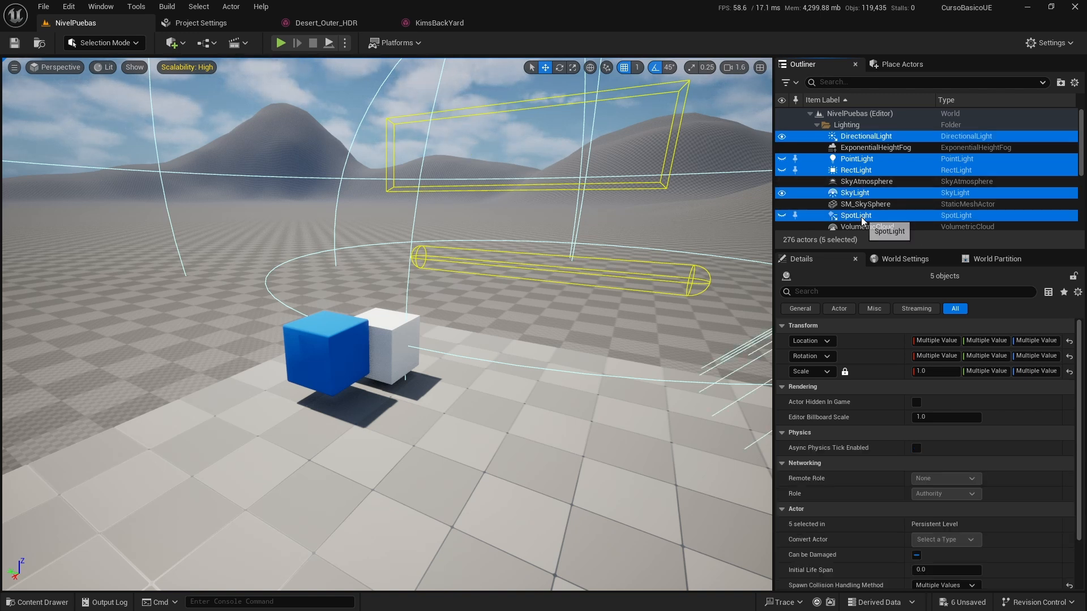
scroll(862, 219, "down", 1)
scroll(862, 219, "down", 1)
left_click(1060, 82)
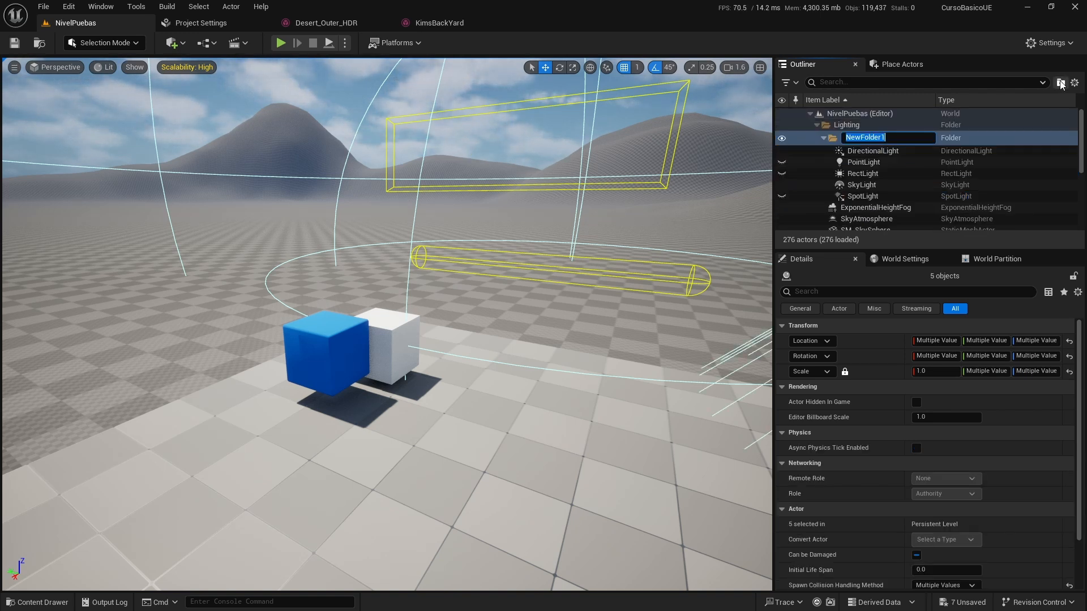
type("li")
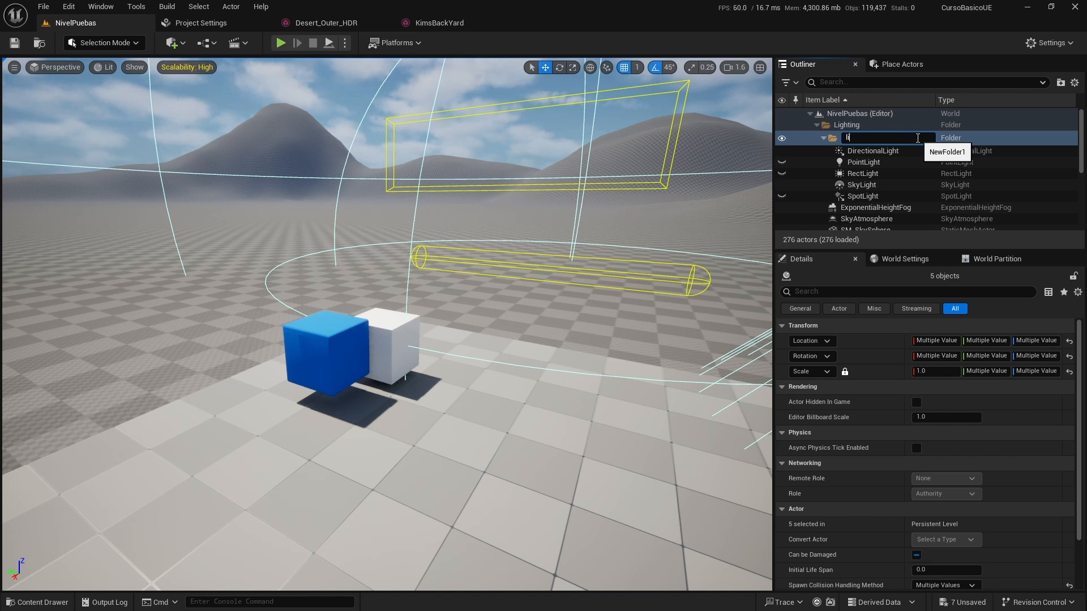
type("ght")
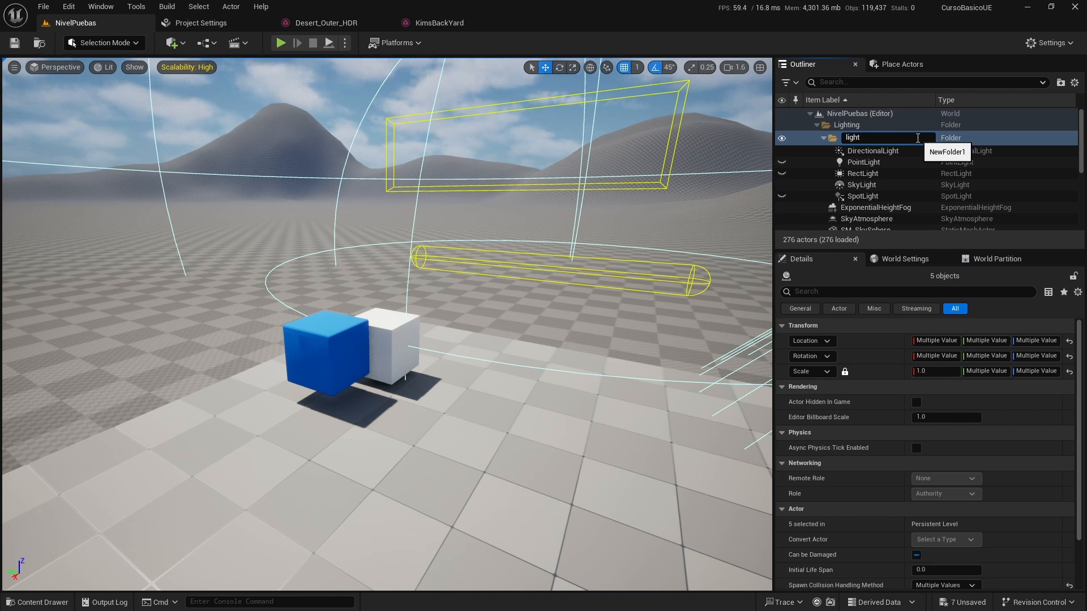
type("s")
key("Return")
left_click_drag(884, 152, 831, 139)
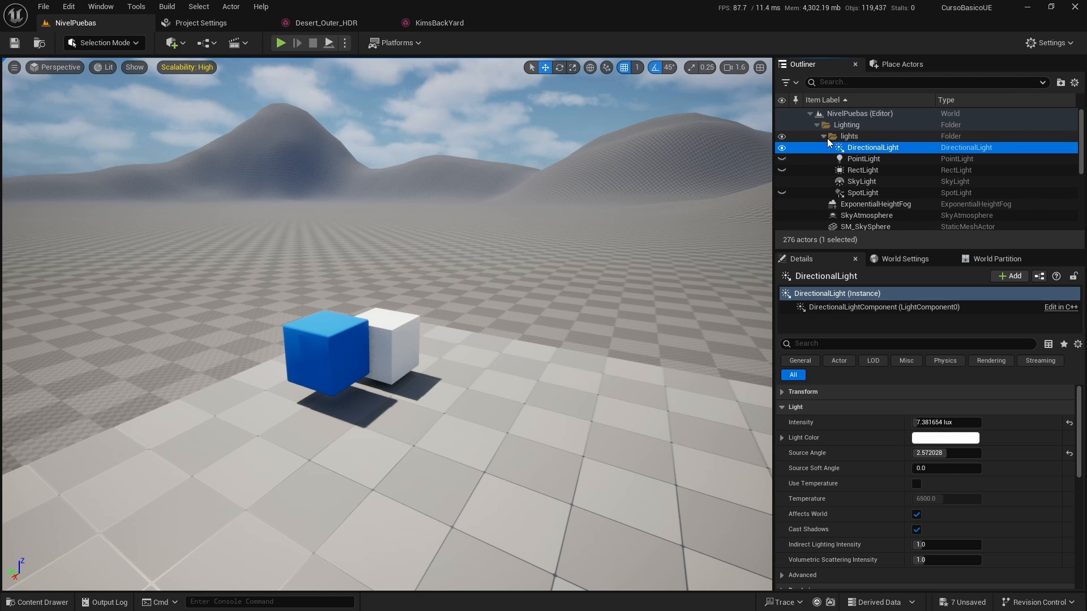